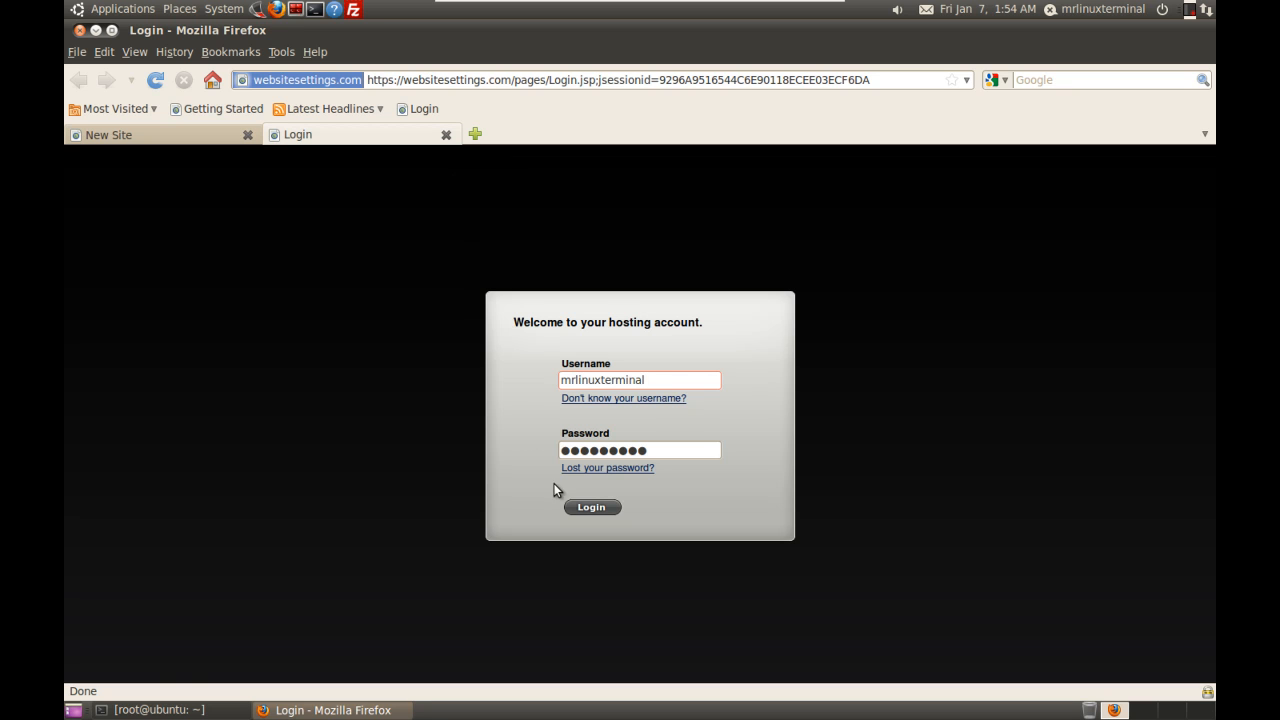
click(588, 508)
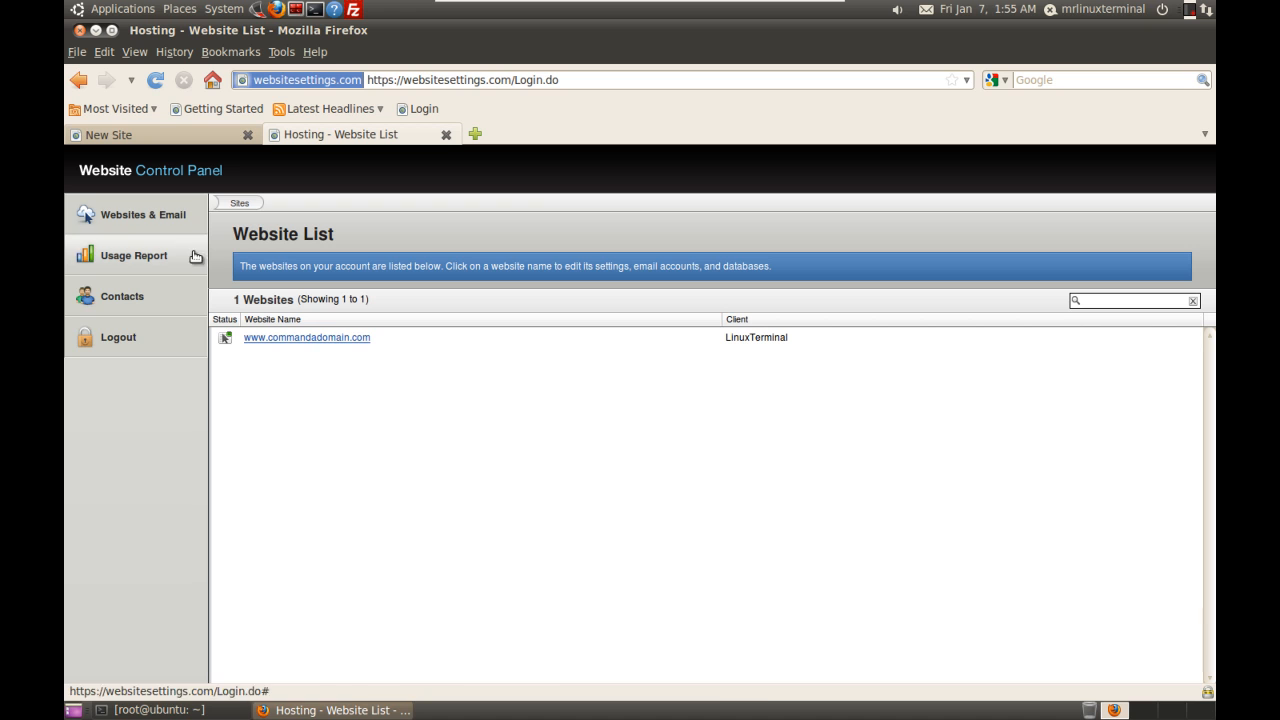
click(322, 342)
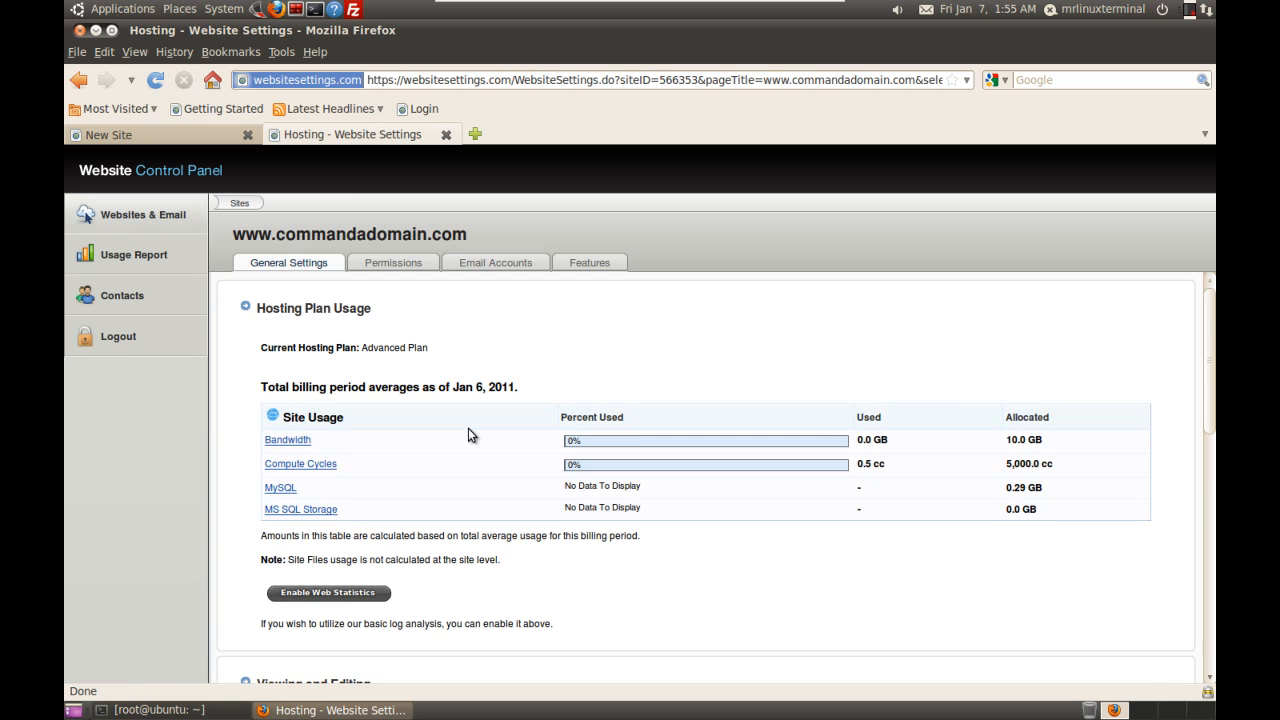
drag(1210, 330, 1206, 296)
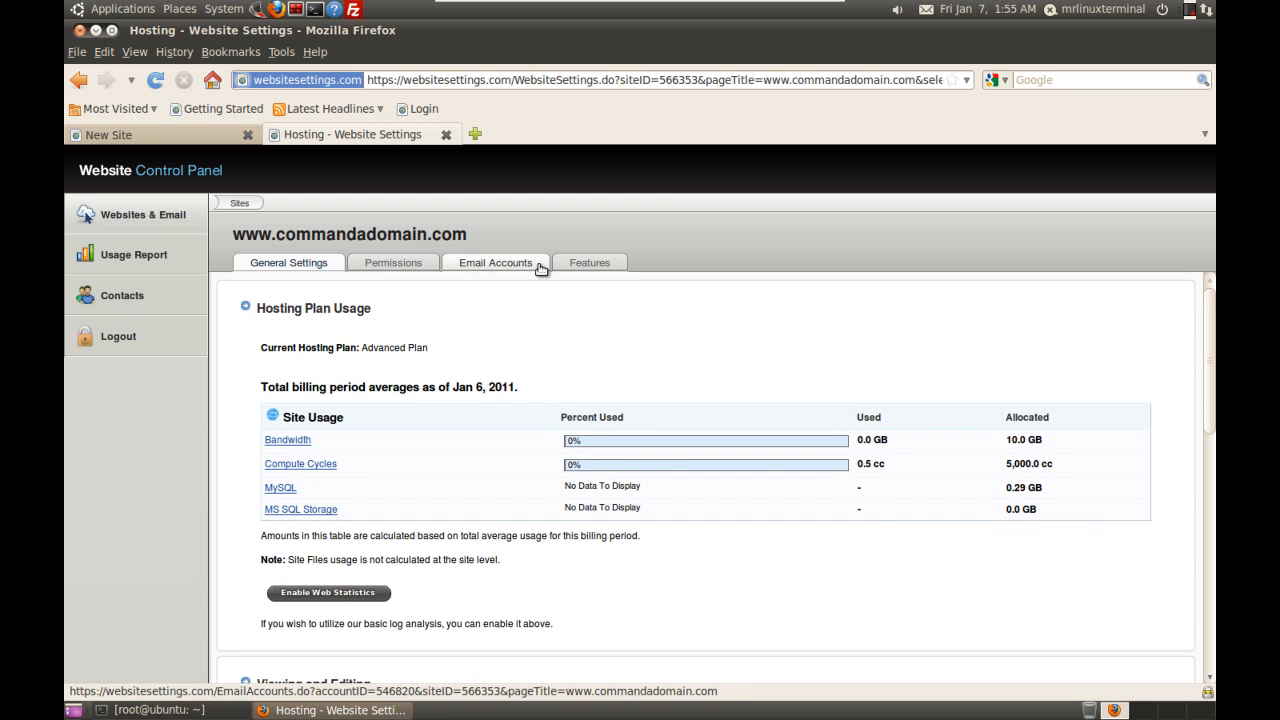
Step: Review the Permissions, Email Accounts and Features pages: 0 databases, with PHP 5 and CGI/Perl/Python enabled
click(389, 265)
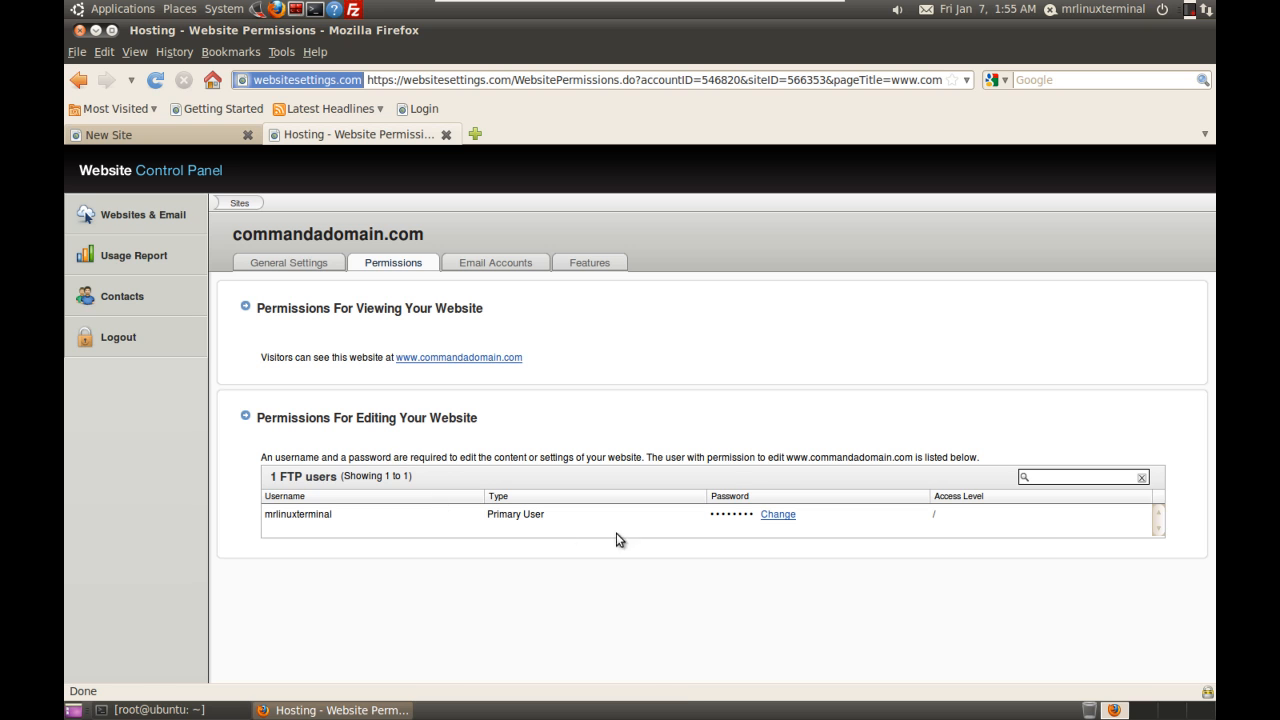
click(500, 262)
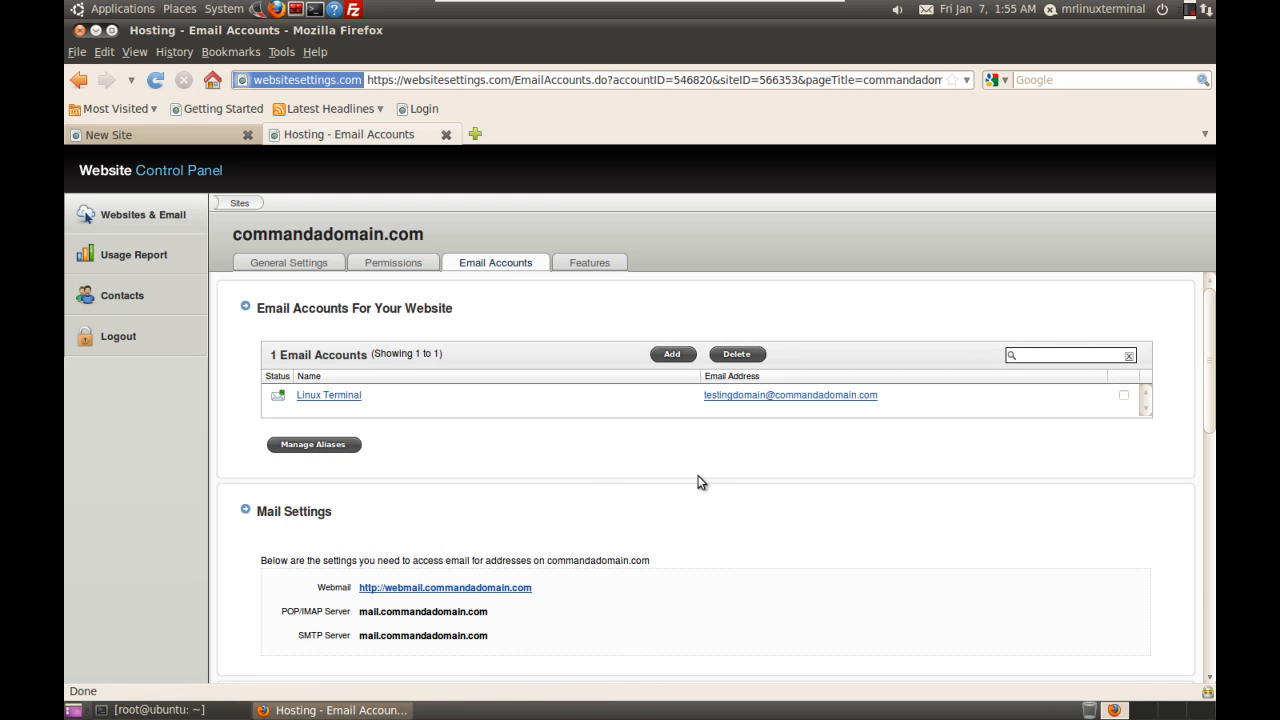
drag(1211, 348, 1212, 498)
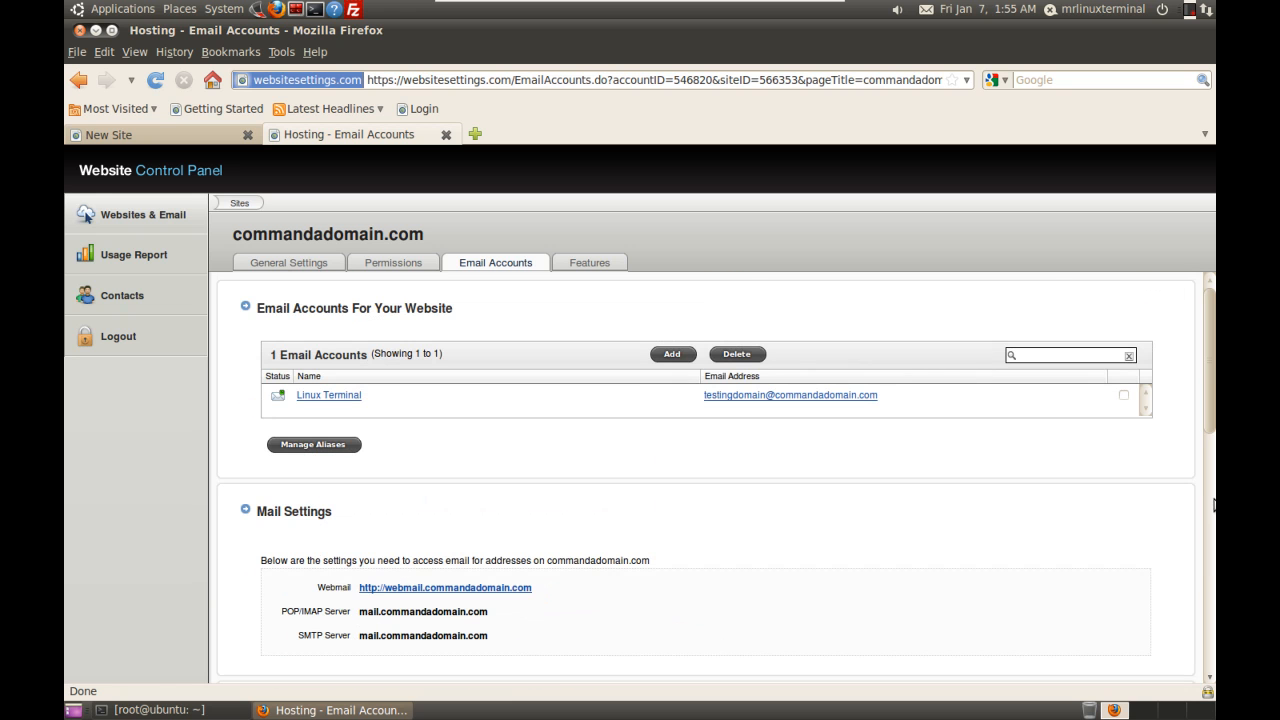
click(589, 262)
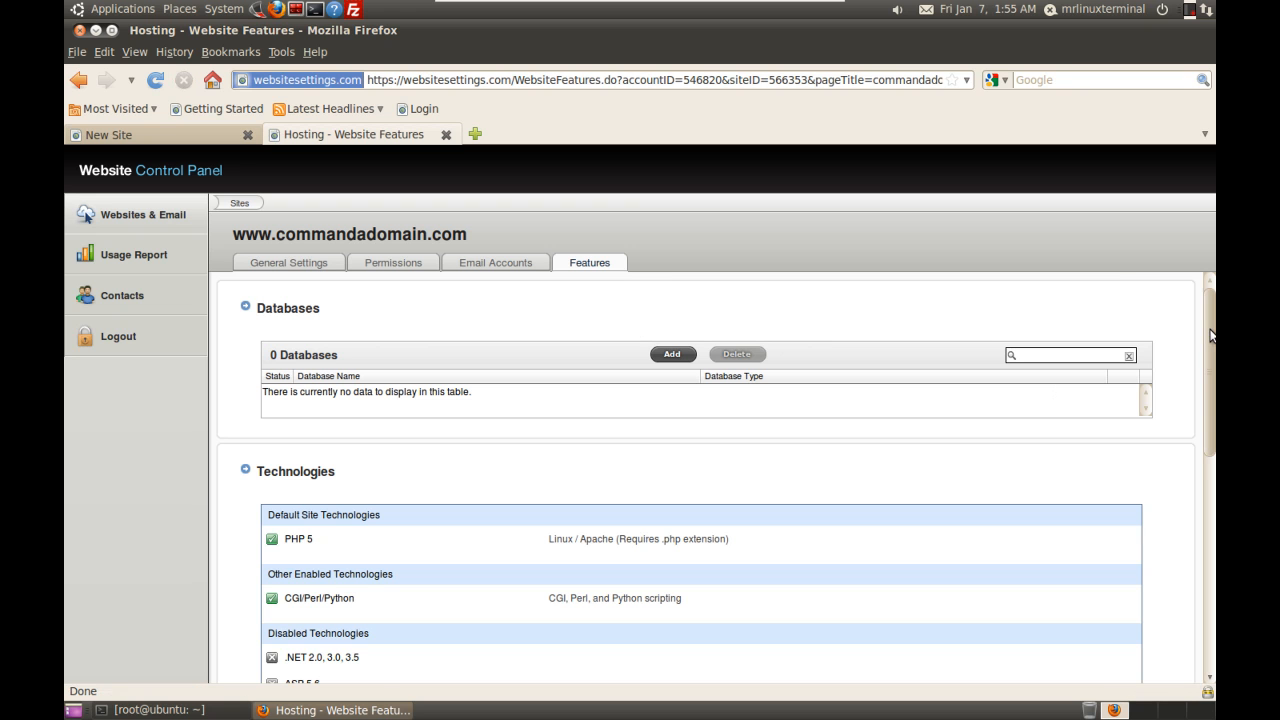
Step: Go back to General Settings and scroll down to the Website Features summary showing 0 of 10024 databases
drag(1210, 336, 1209, 601)
drag(1202, 498, 1199, 317)
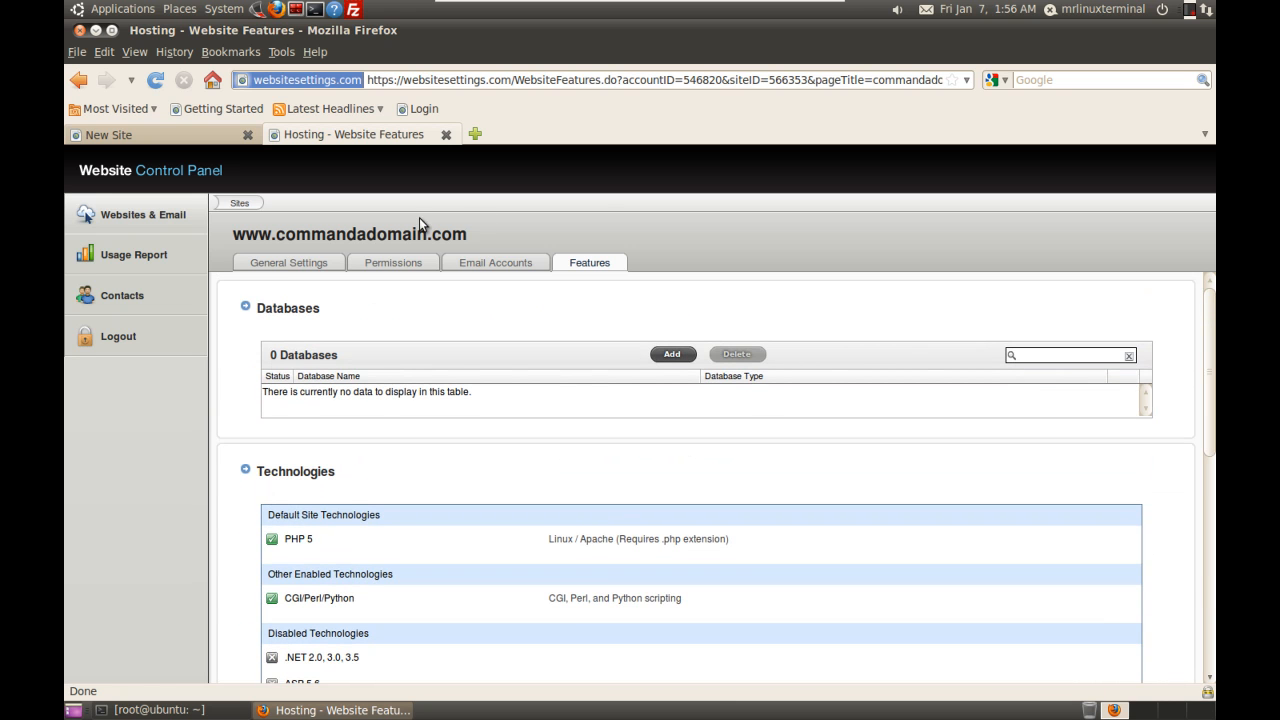
click(283, 265)
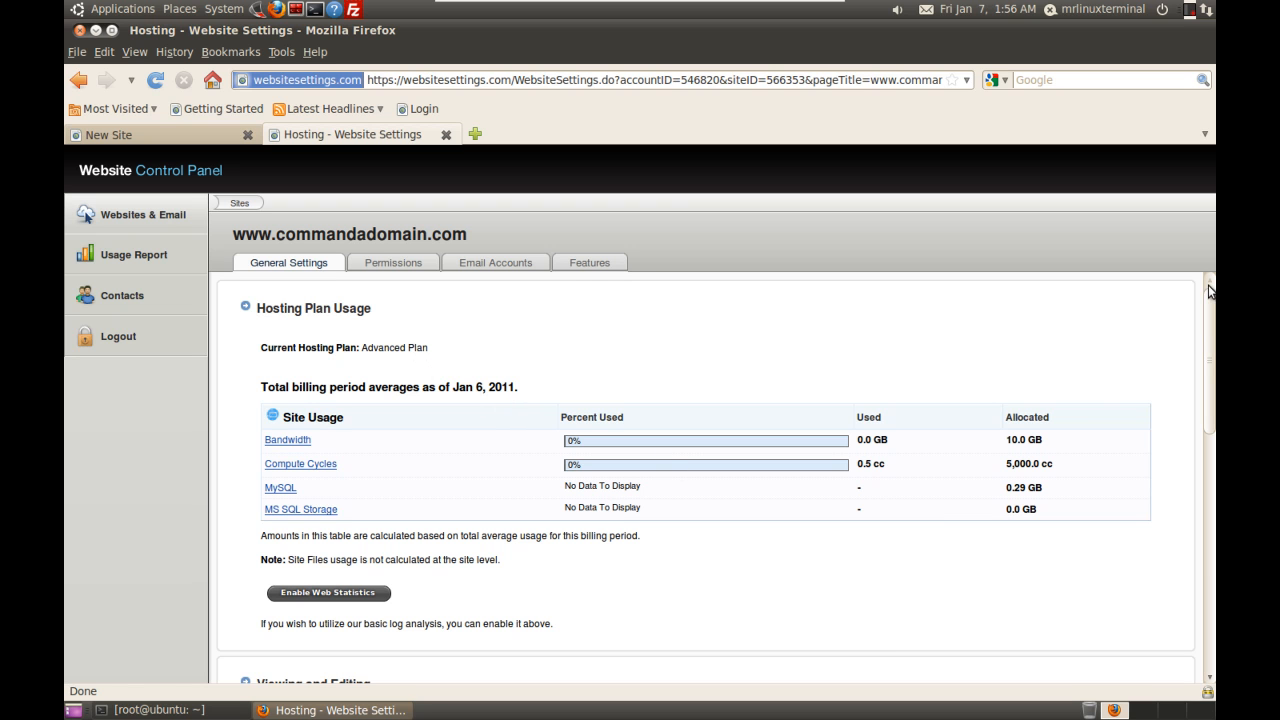
drag(1208, 320, 1214, 552)
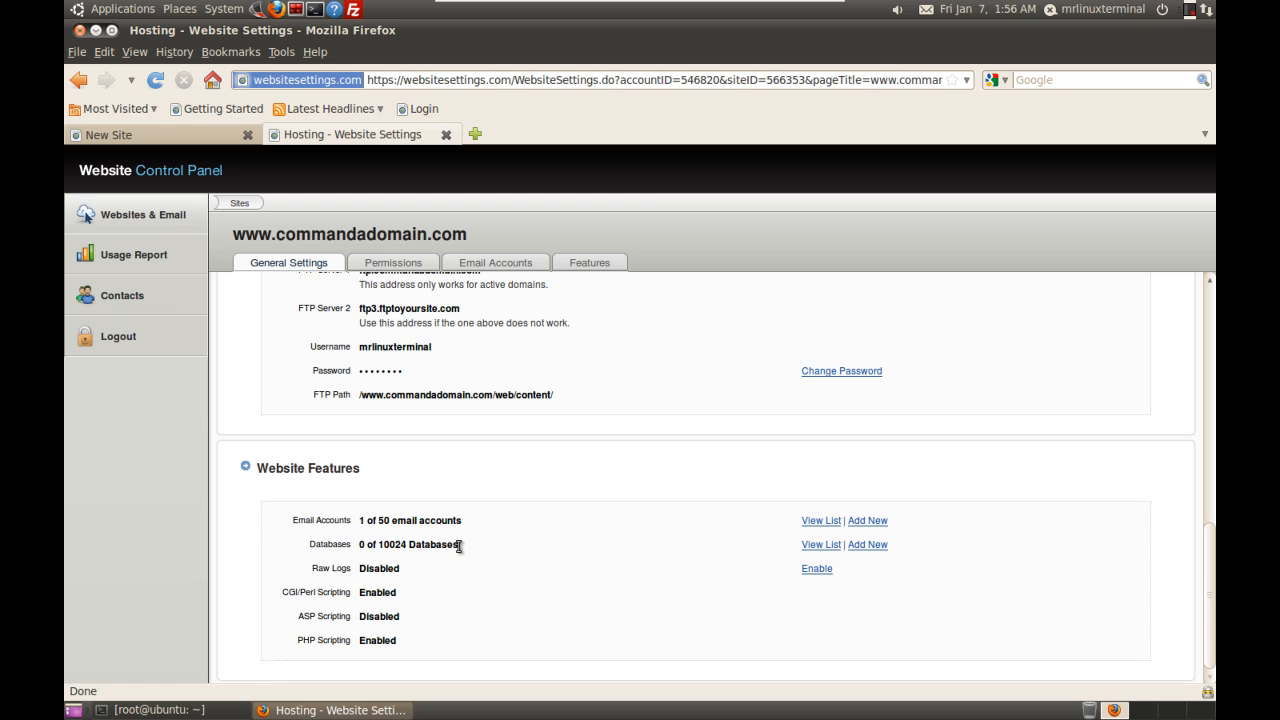
Step: Add a new database named demodb, keeping MySQL 5 as its type
click(870, 545)
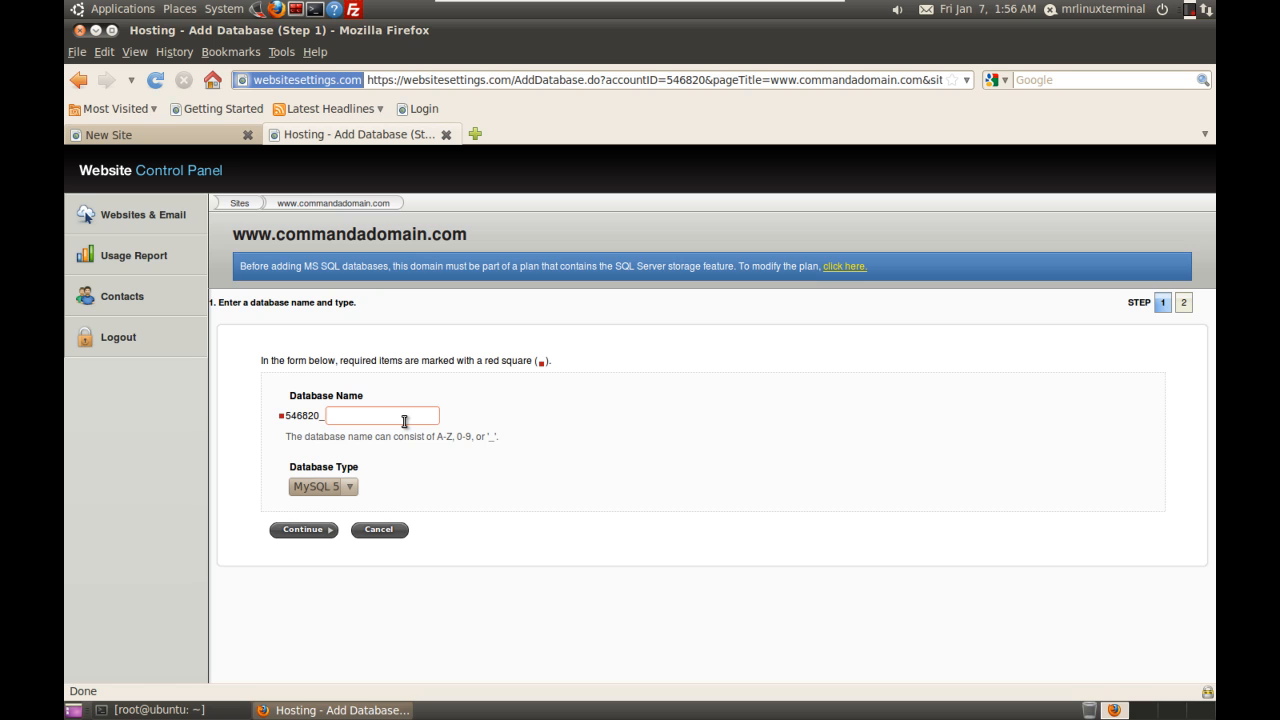
text(demodb)
click(333, 494)
click(322, 503)
click(318, 530)
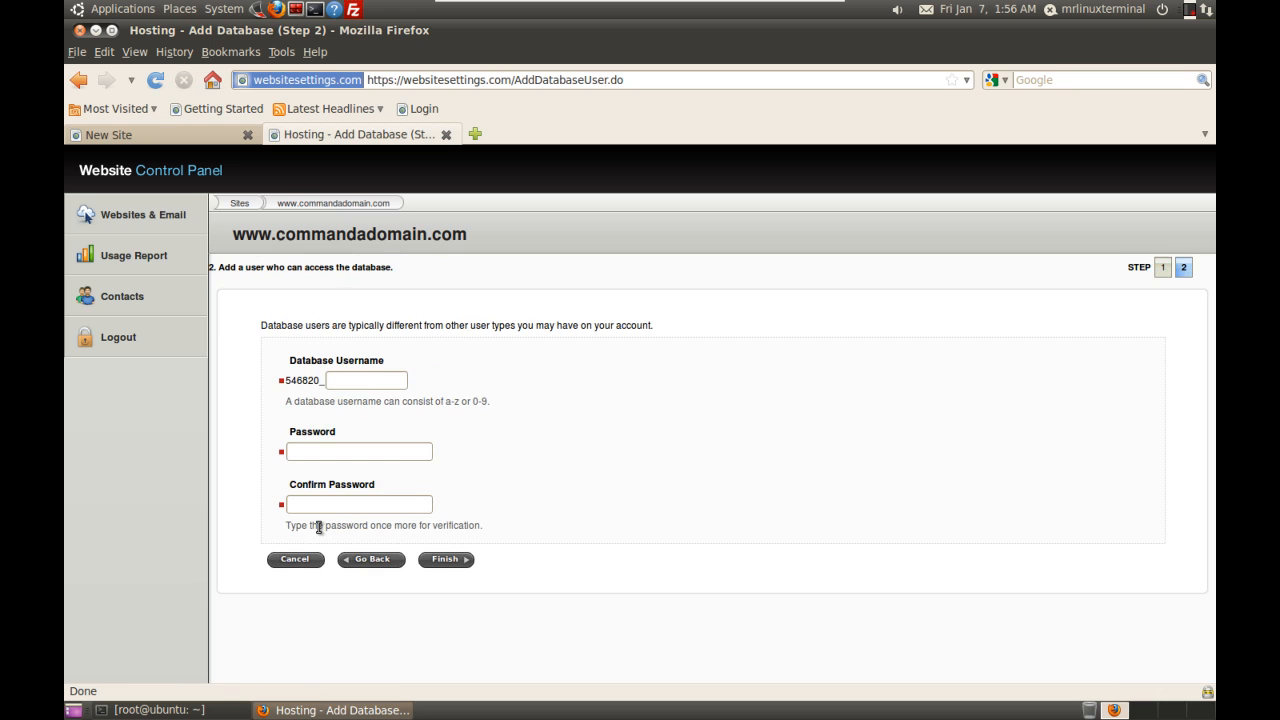
Step: Create database user demodb with a confirmed password, finish, and decline saving the password in Firefox
click(389, 386)
text(demo)
text(db)
text(•)
text(•••••)
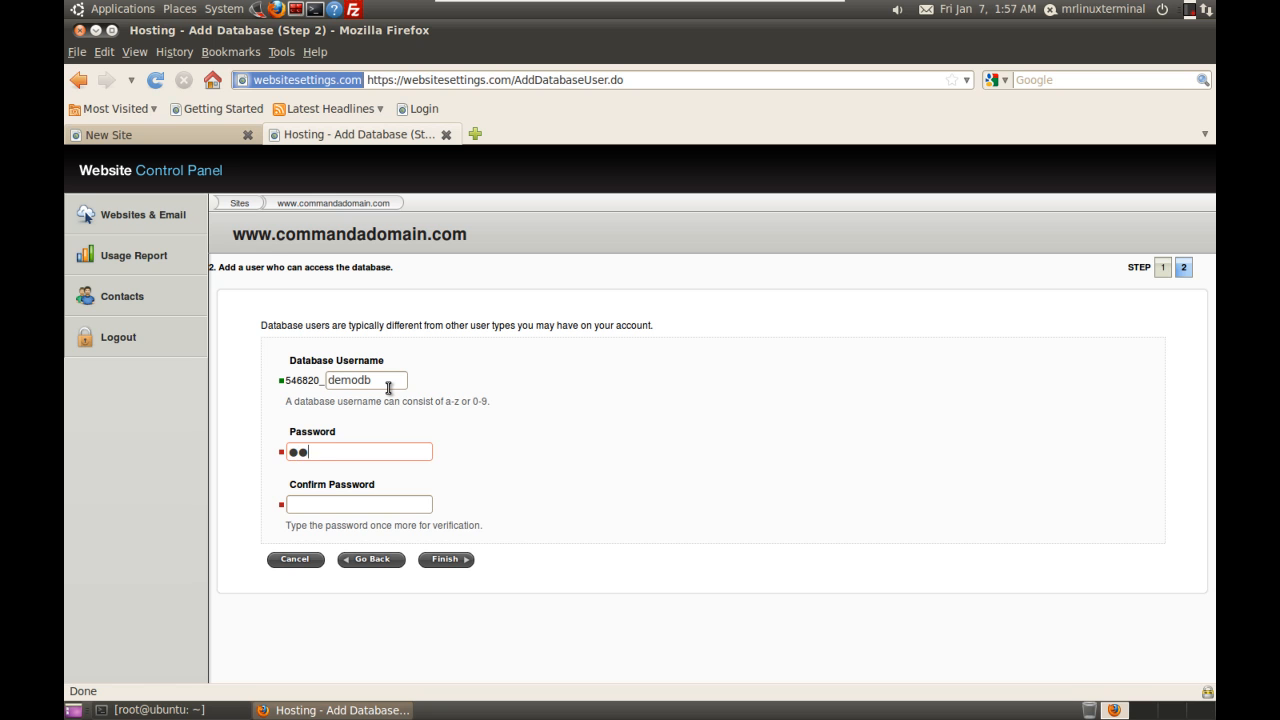
text(••)
key(Tab)
text(•••••••)
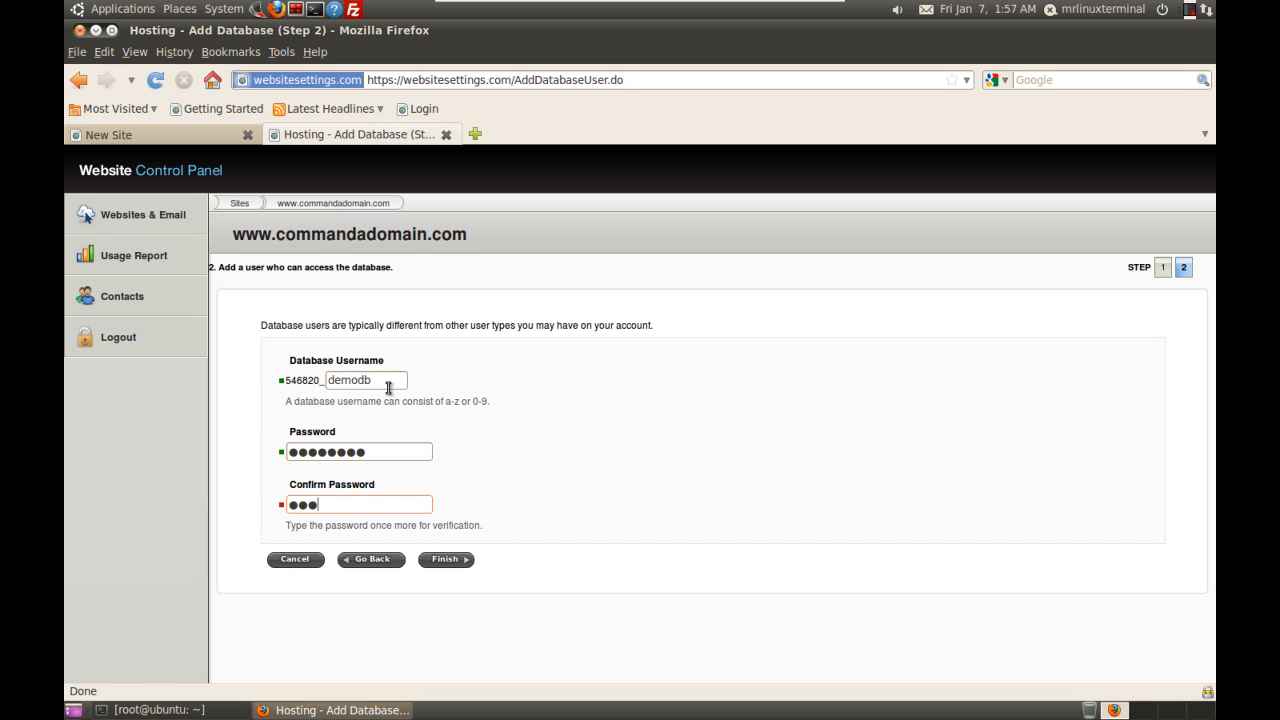
text(•)
click(456, 560)
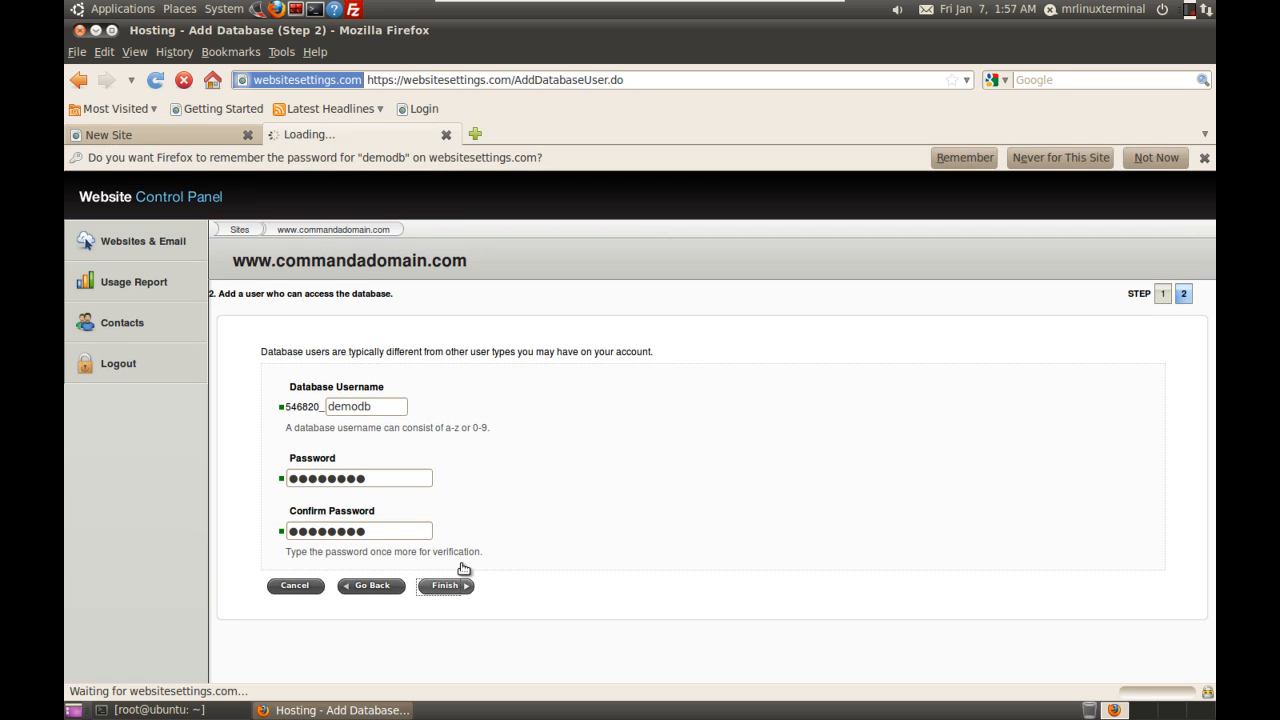
click(1150, 159)
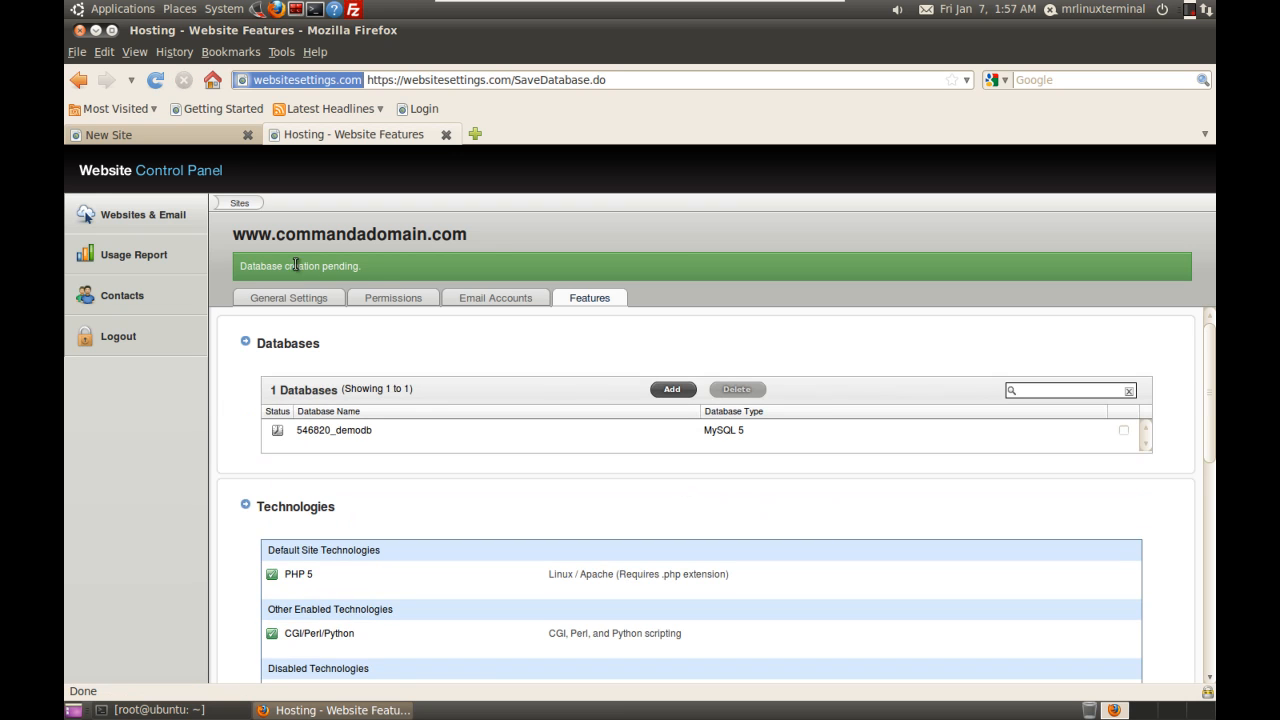
Step: Search Google for 'wordpress' in a new browser tab
click(288, 298)
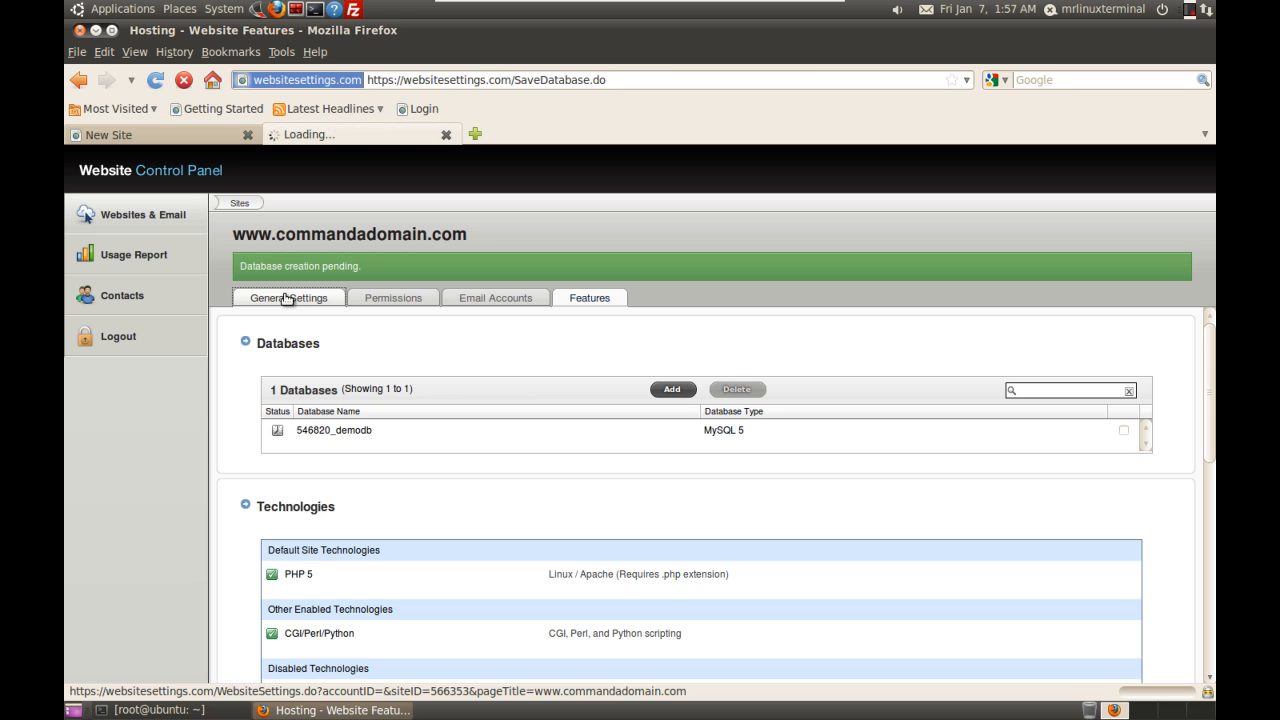
click(474, 136)
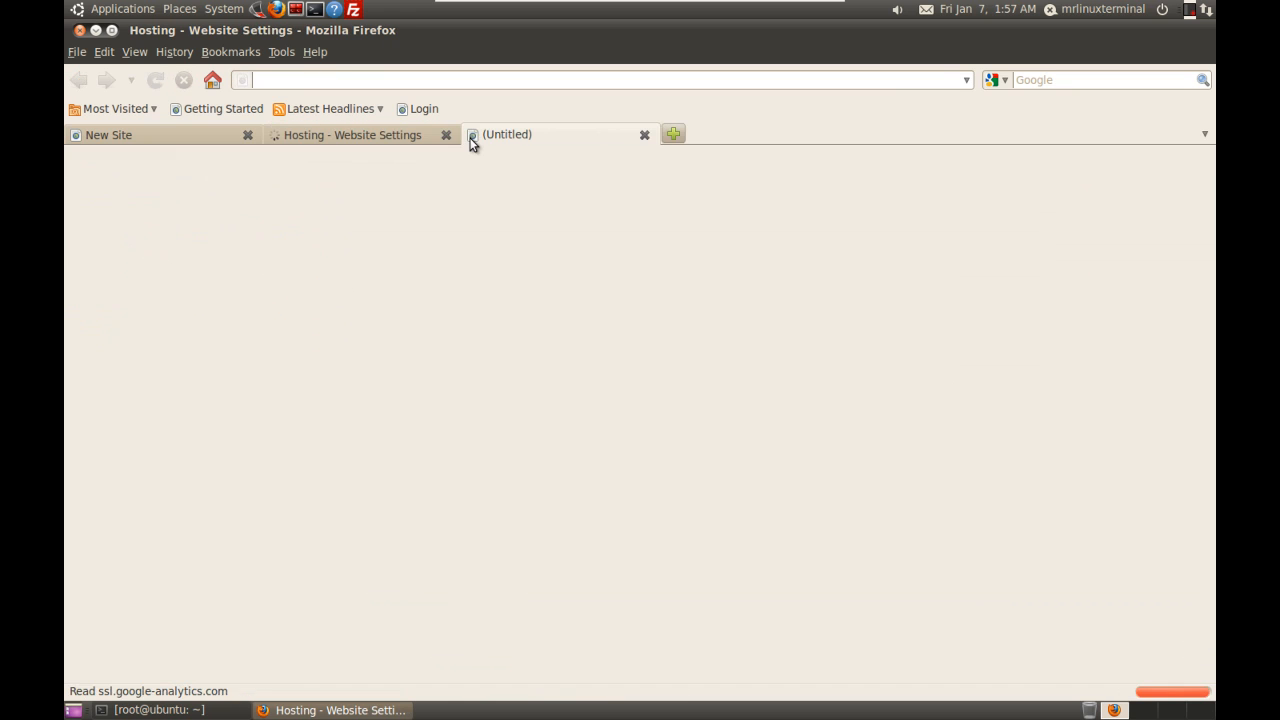
text(google)
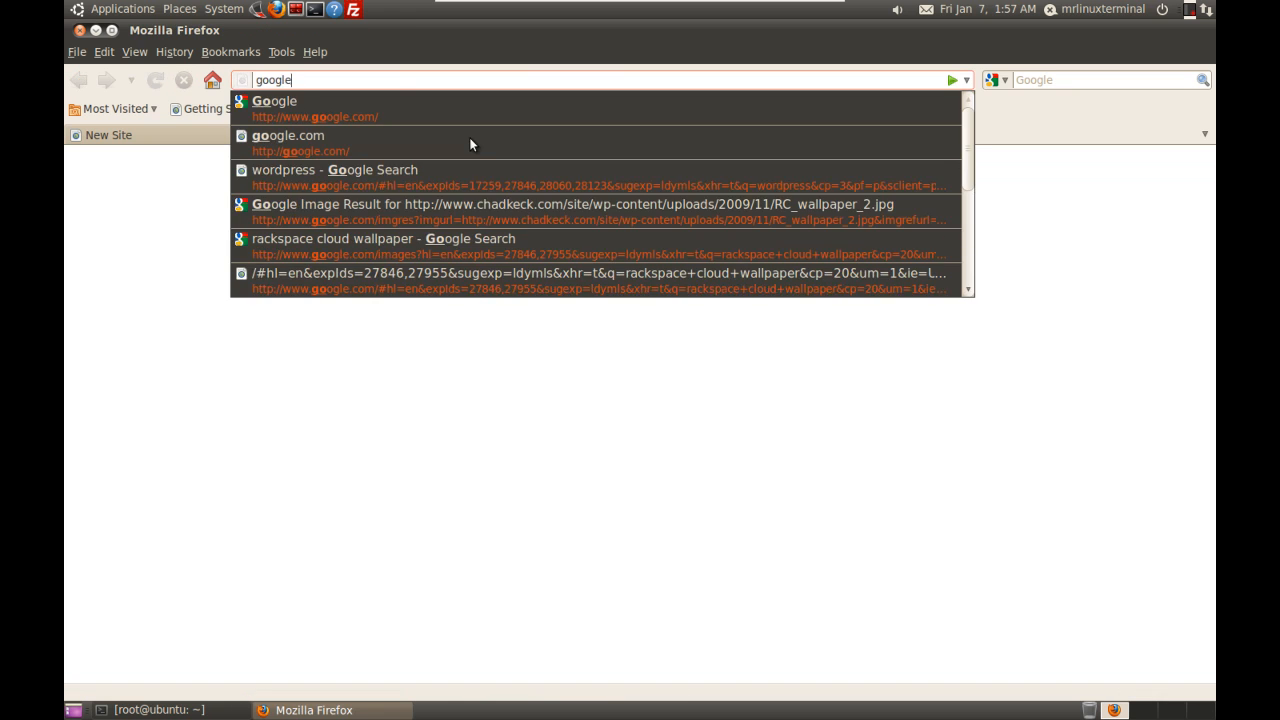
text(.com)
key(Return)
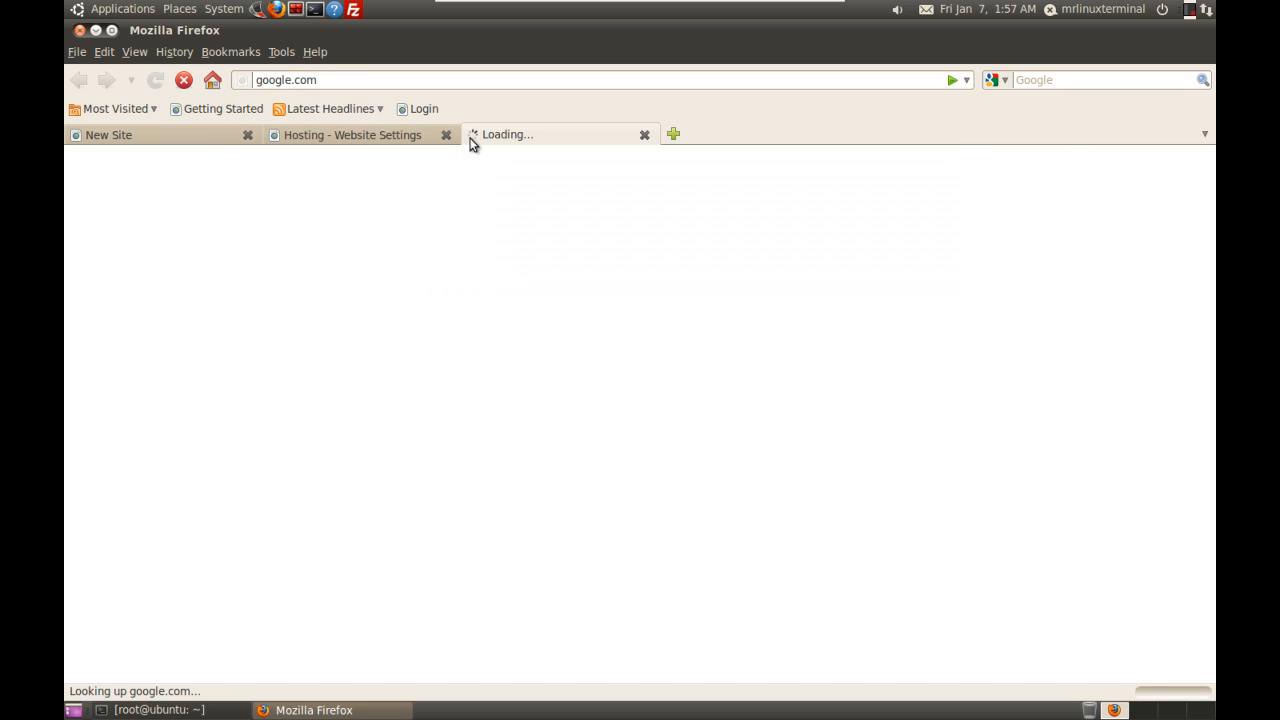
text(wor)
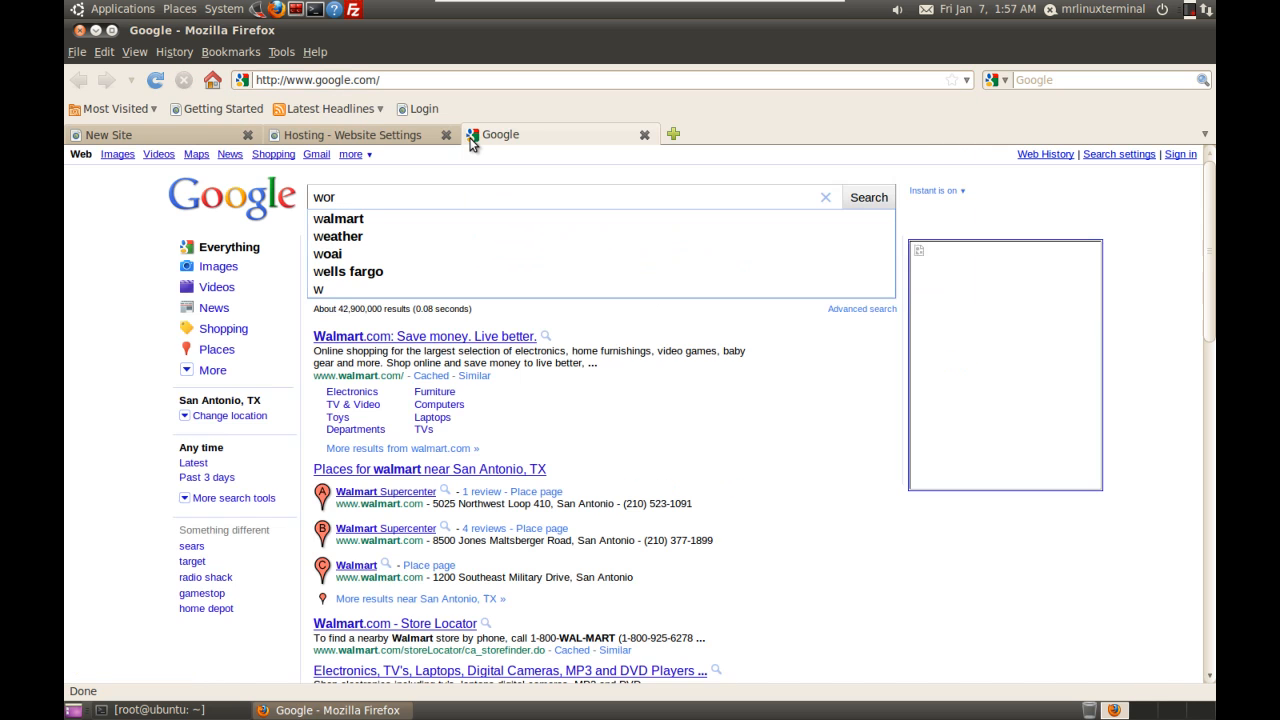
text(dpress)
key(Return)
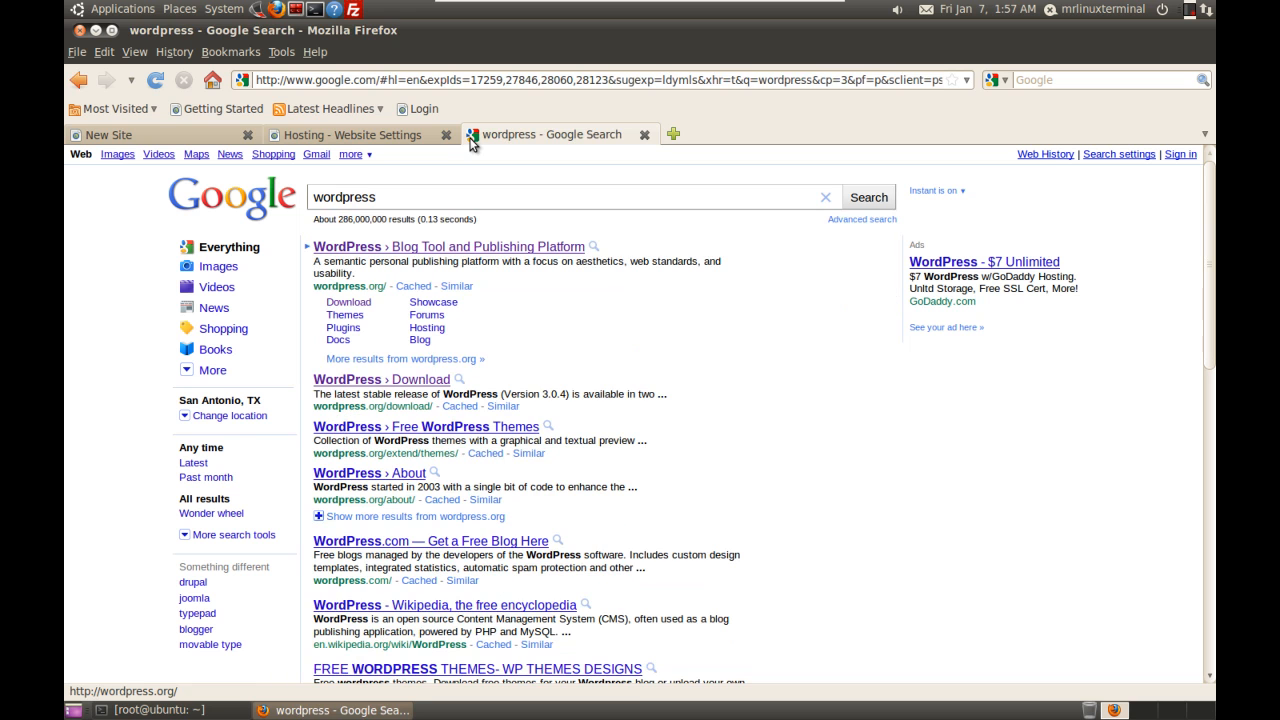
Step: Open the WordPress.org Download page for WordPress 3.0.4 and cancel the .tar.gz download dialog
click(362, 304)
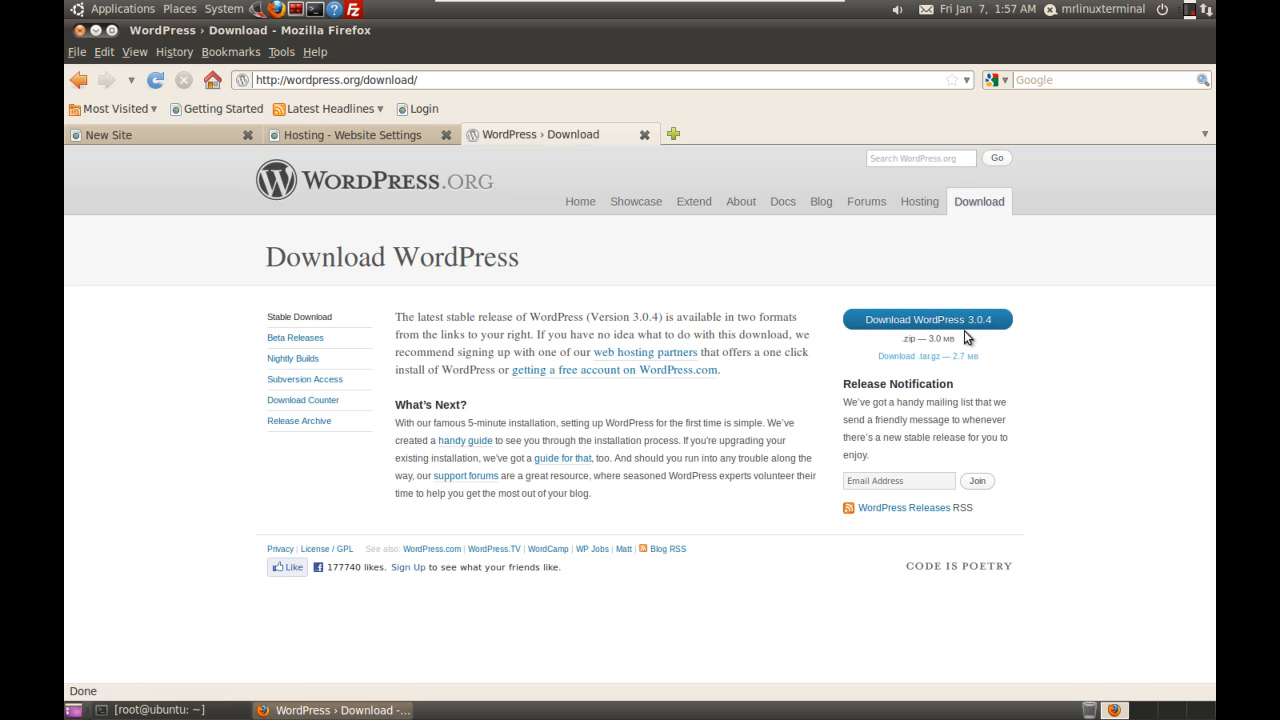
click(930, 362)
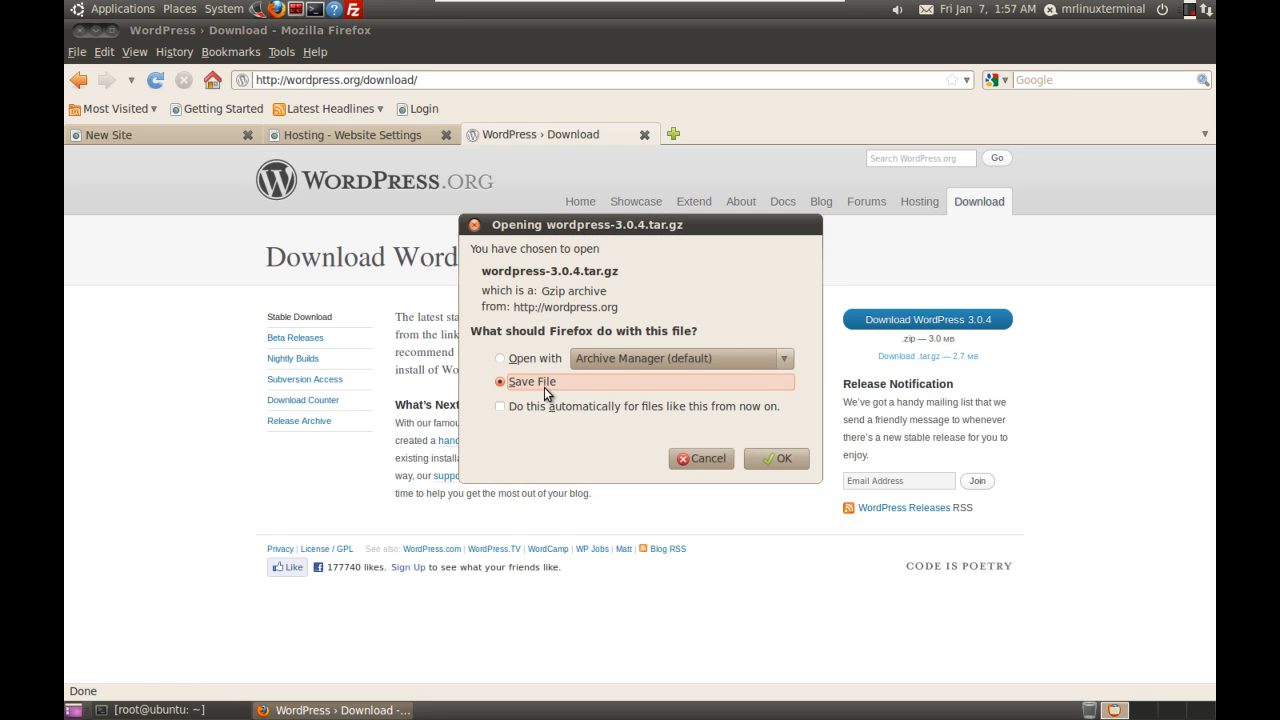
click(708, 462)
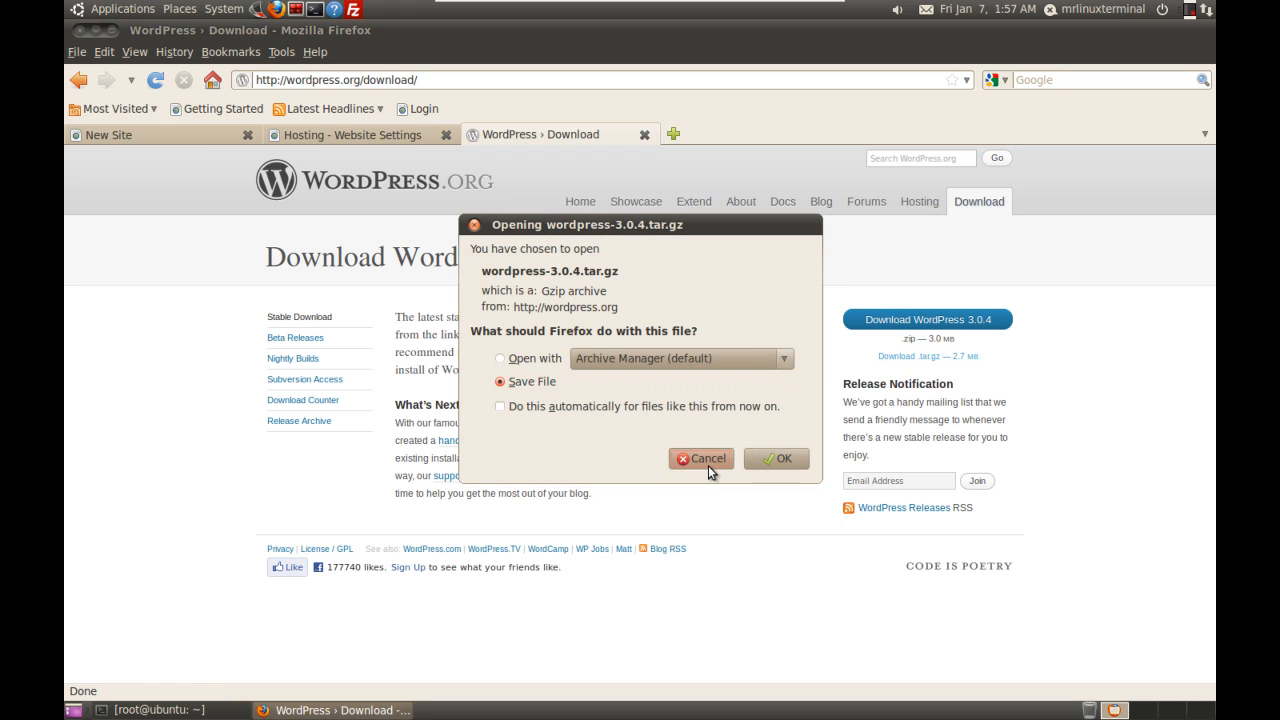
Step: Open the Downloads folder in the file browser and list the home directory with ls in the terminal
click(186, 10)
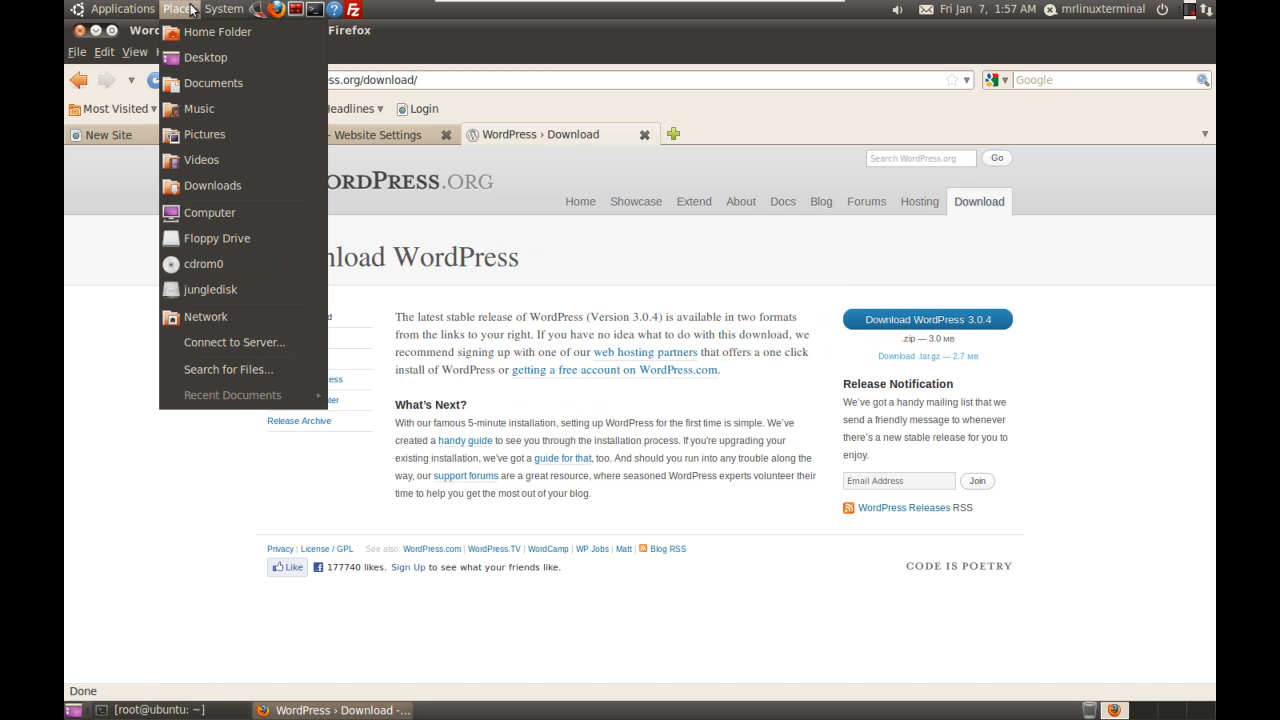
click(216, 179)
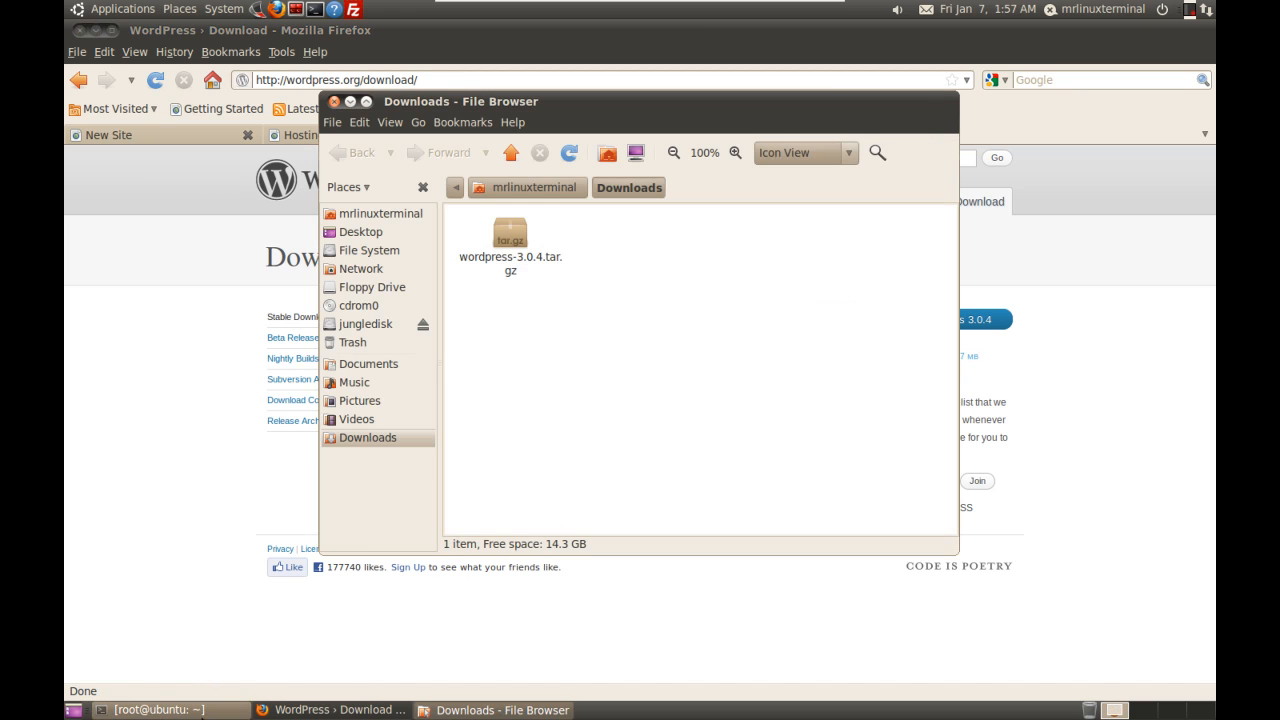
click(200, 711)
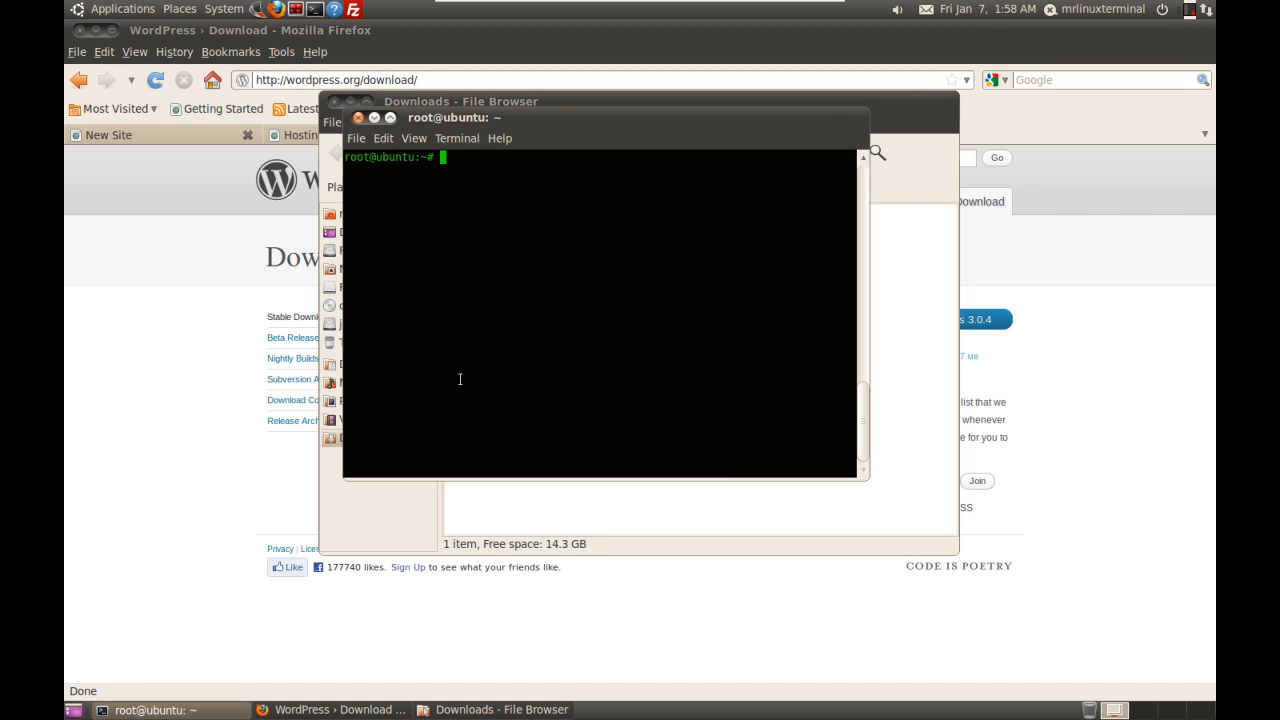
text(ls)
key(Return)
Step: Change into Downloads and extract wordpress-3.0.4.tar.gz with tar xzf
text(cd DoW)
key(BackSpace)
text(w)
key(Tab)
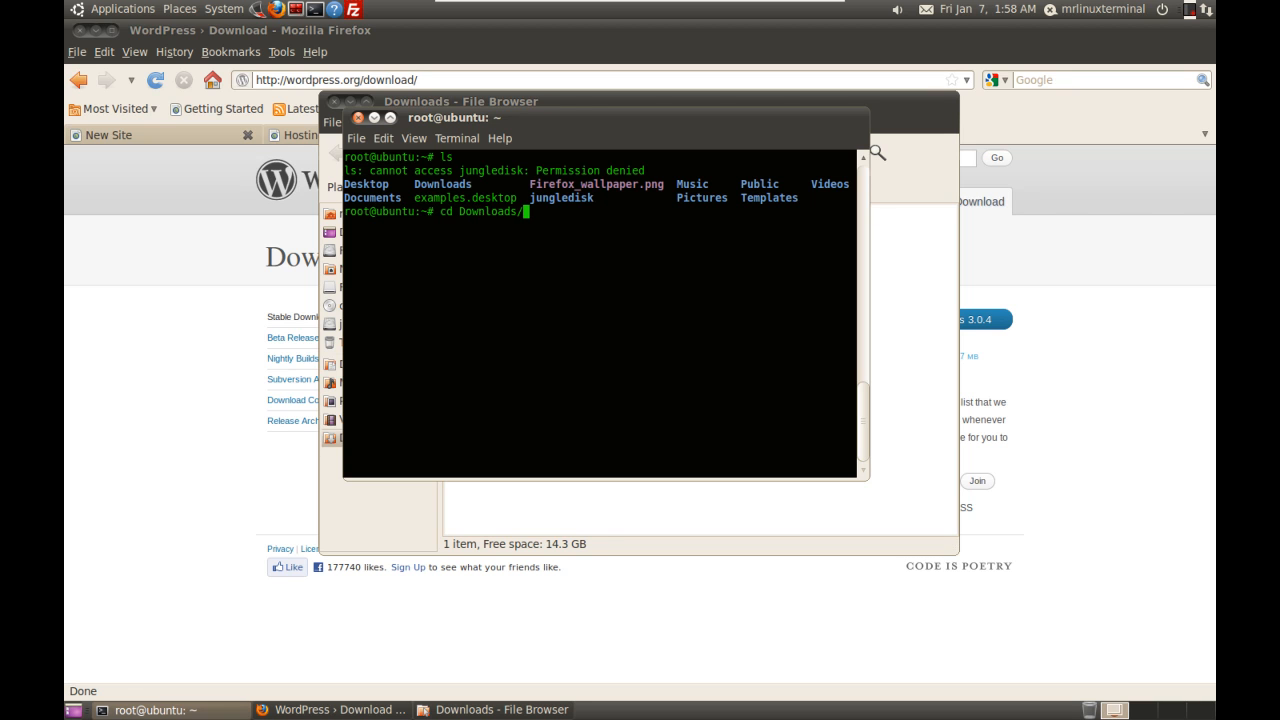
key(Return)
text(tar xzf w)
key(Tab)
key(Return)
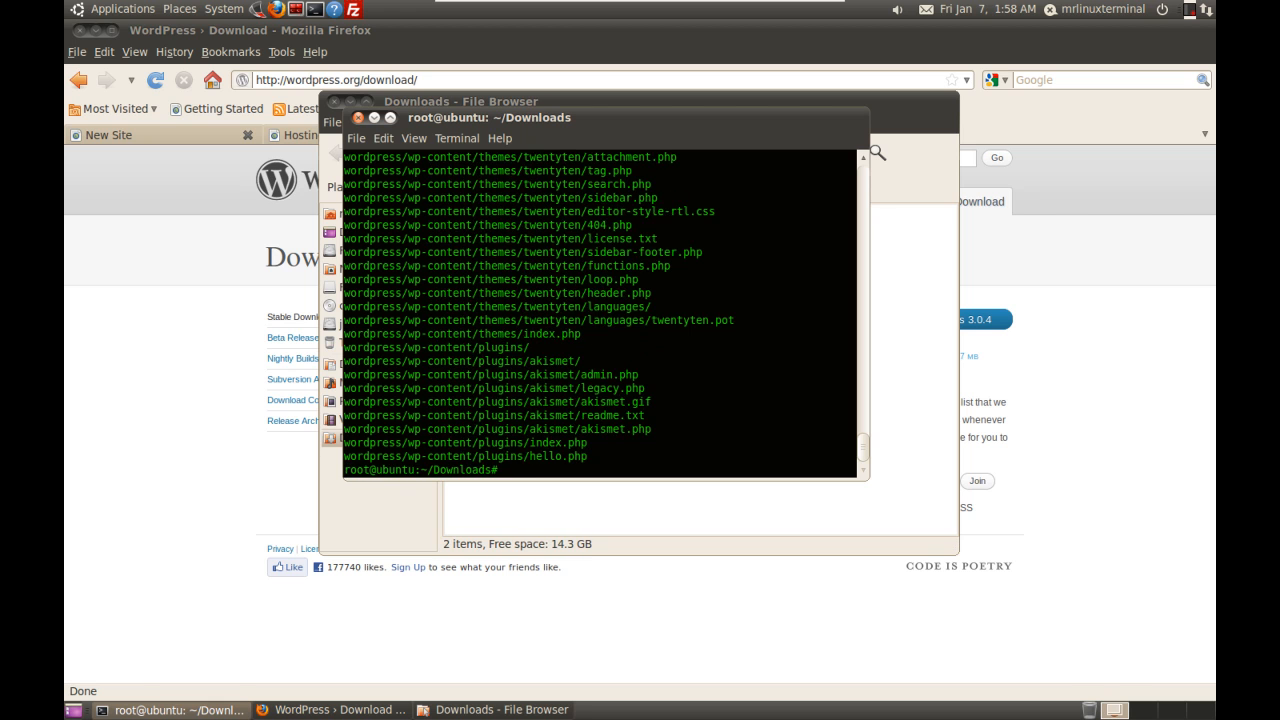
Step: Open the extracted wordpress folder in the file browser, then return to Firefox's hosting settings page
click(646, 511)
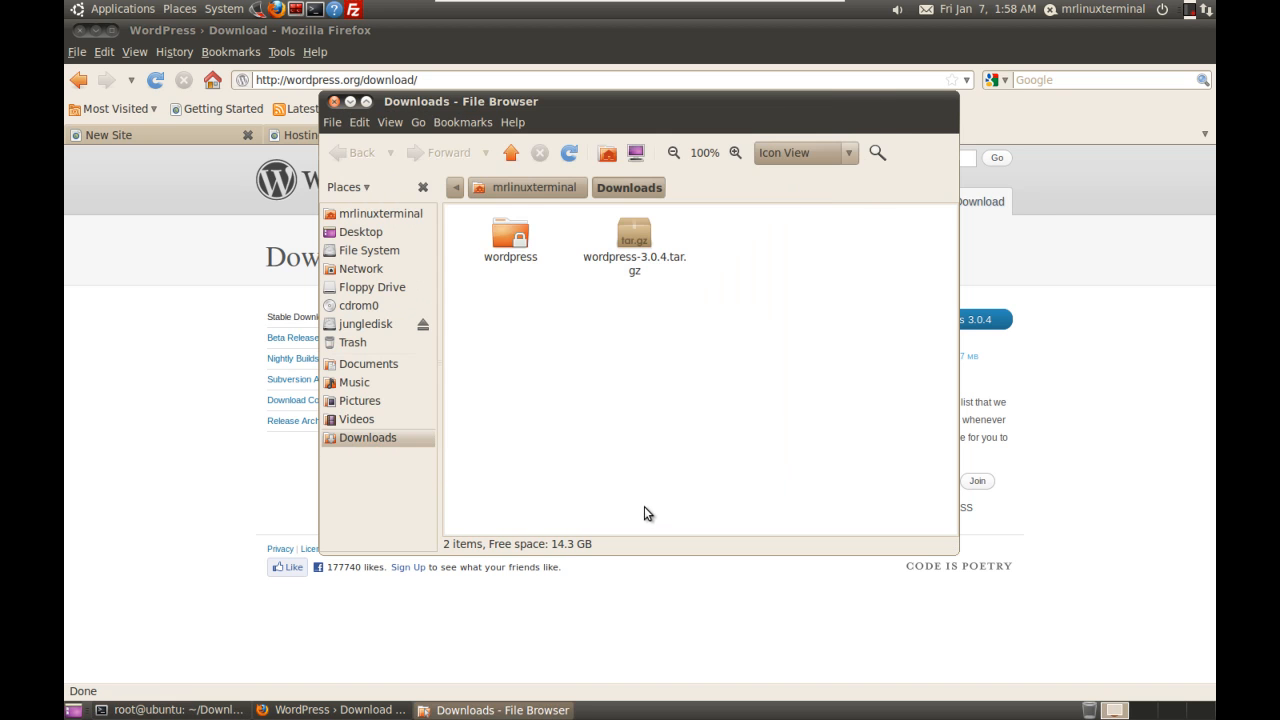
double_click(507, 254)
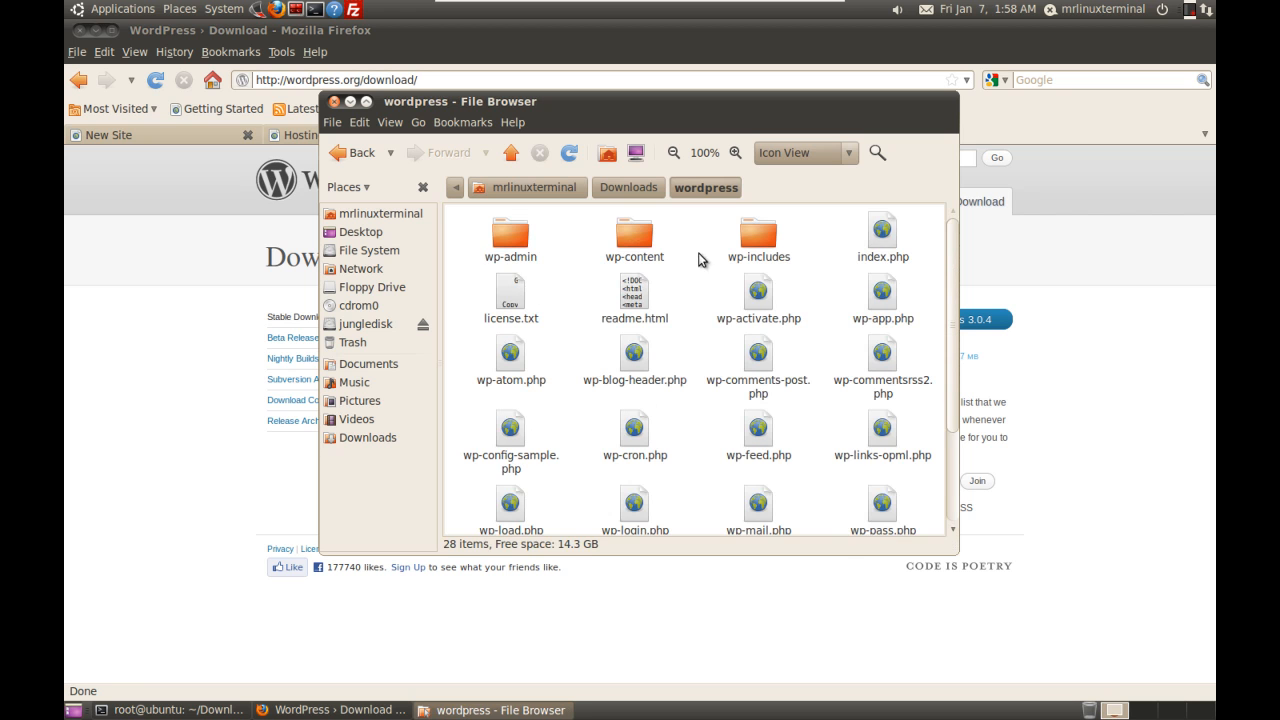
mouse_move(951, 290)
mouse_down()
mouse_move(950, 380)
mouse_move(950, 288)
mouse_up()
click(183, 320)
click(360, 136)
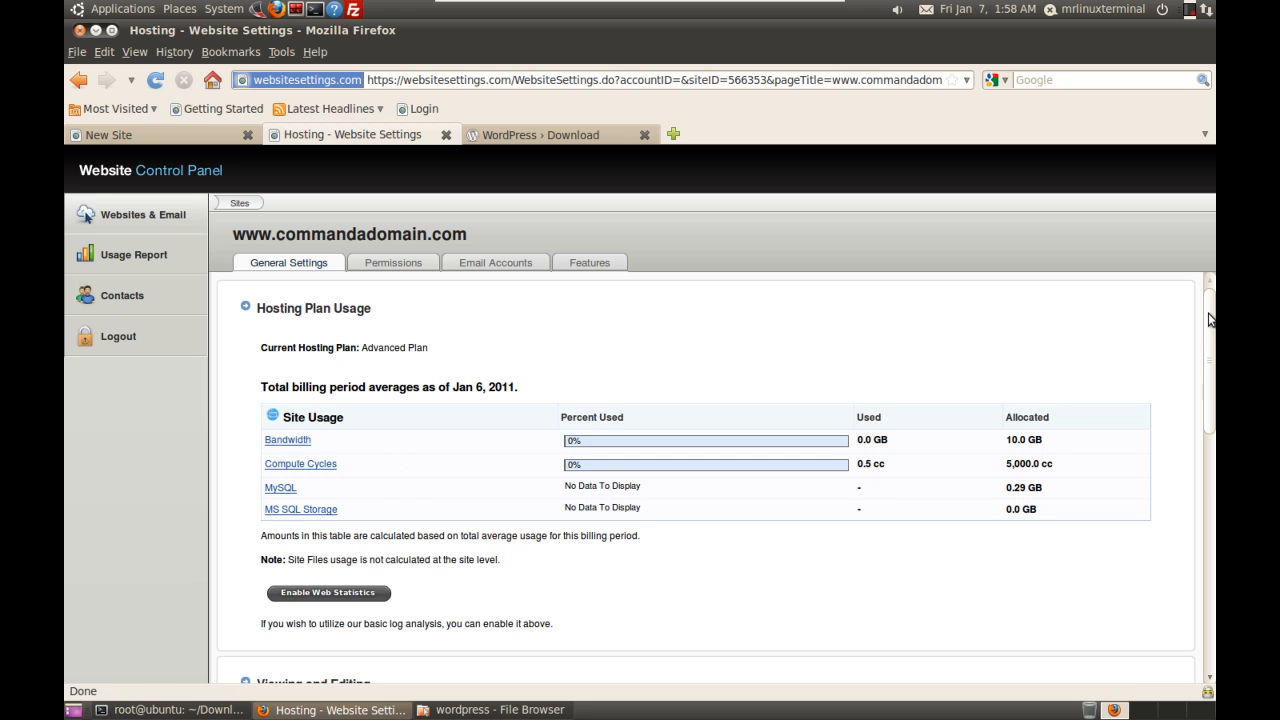
Step: Copy the FTP server address ftp.commandadomain.com from the control panel into FileZilla's Host field
drag(1208, 330, 1195, 521)
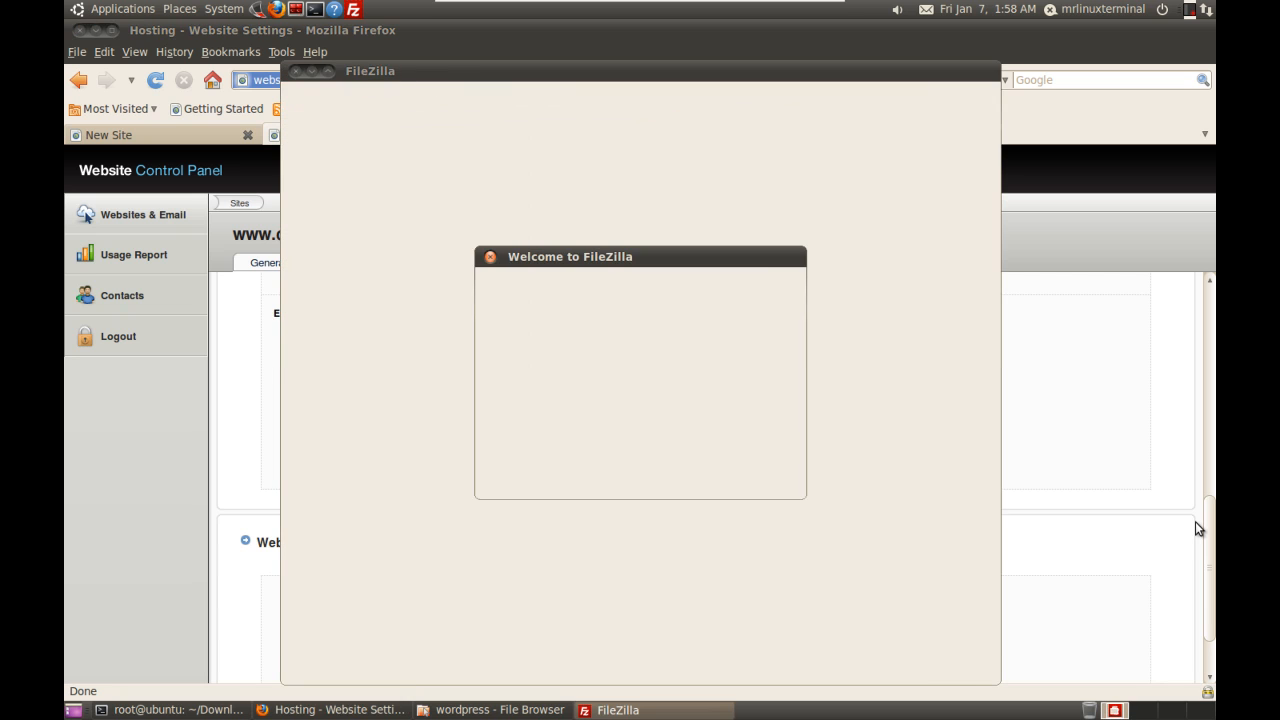
click(640, 480)
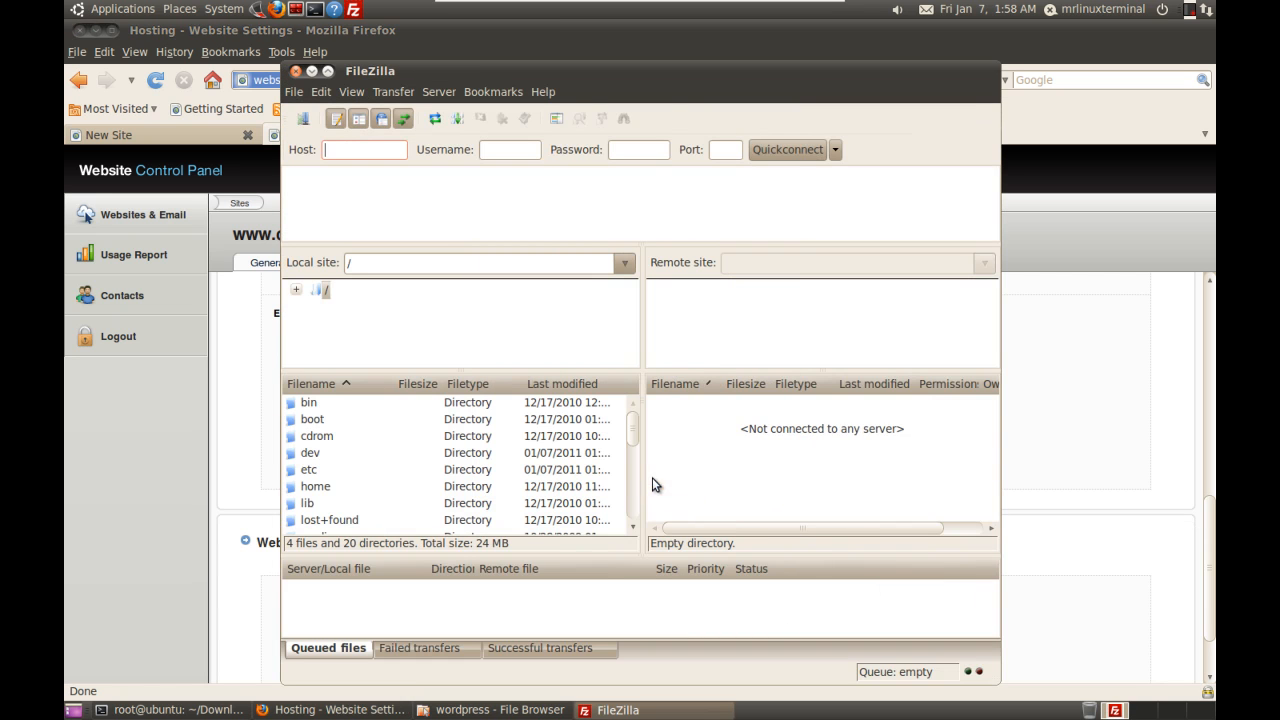
click(237, 430)
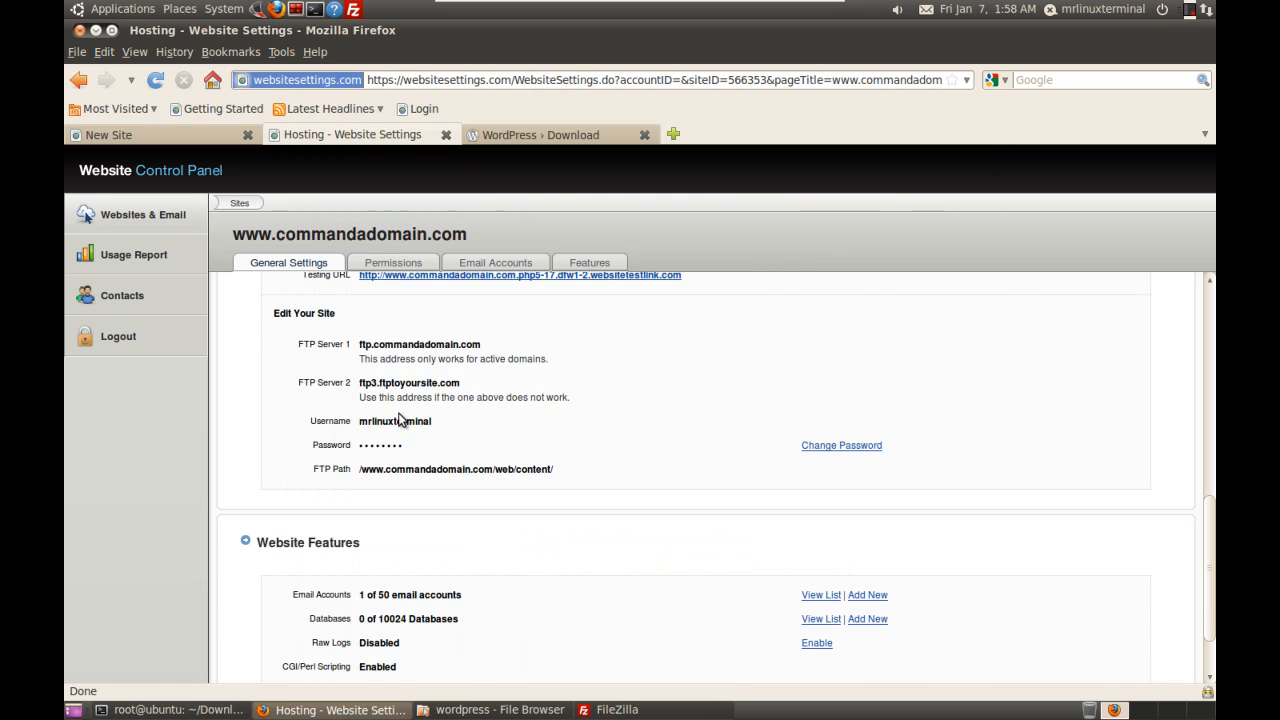
double_click(407, 384)
double_click(407, 384)
click(407, 384)
triple_click(406, 345)
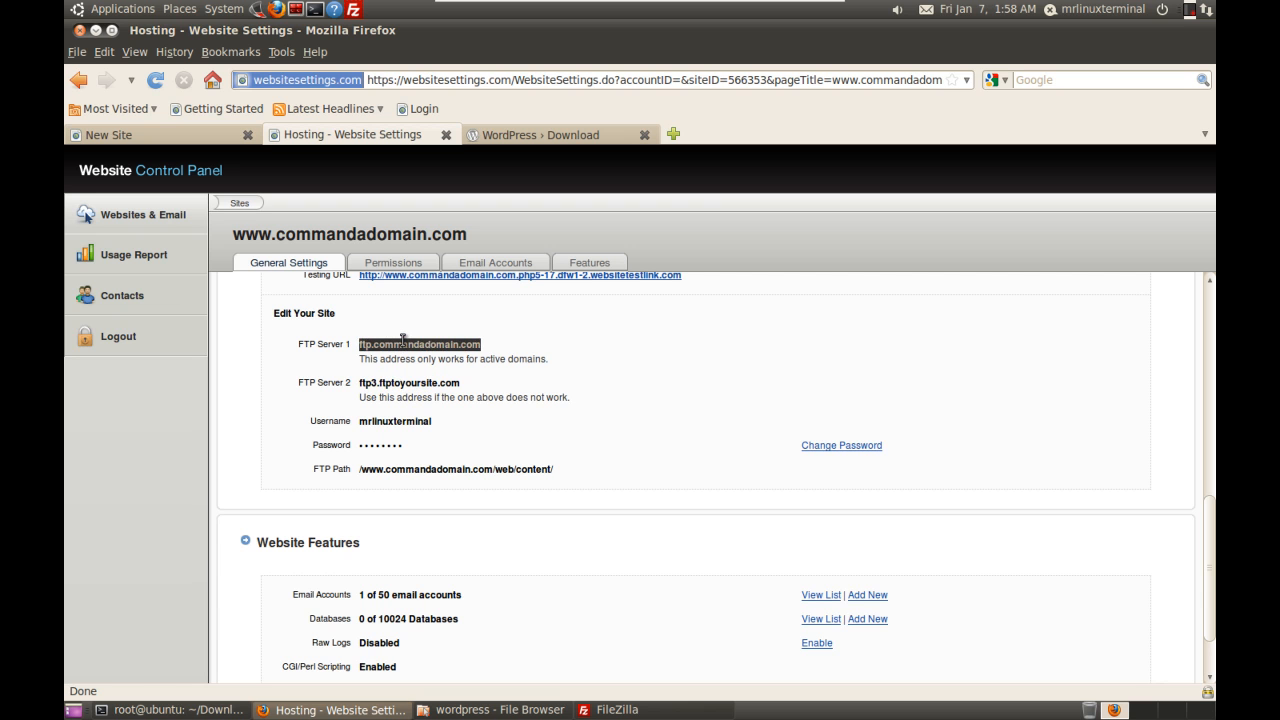
right_click(419, 348)
click(440, 351)
click(612, 710)
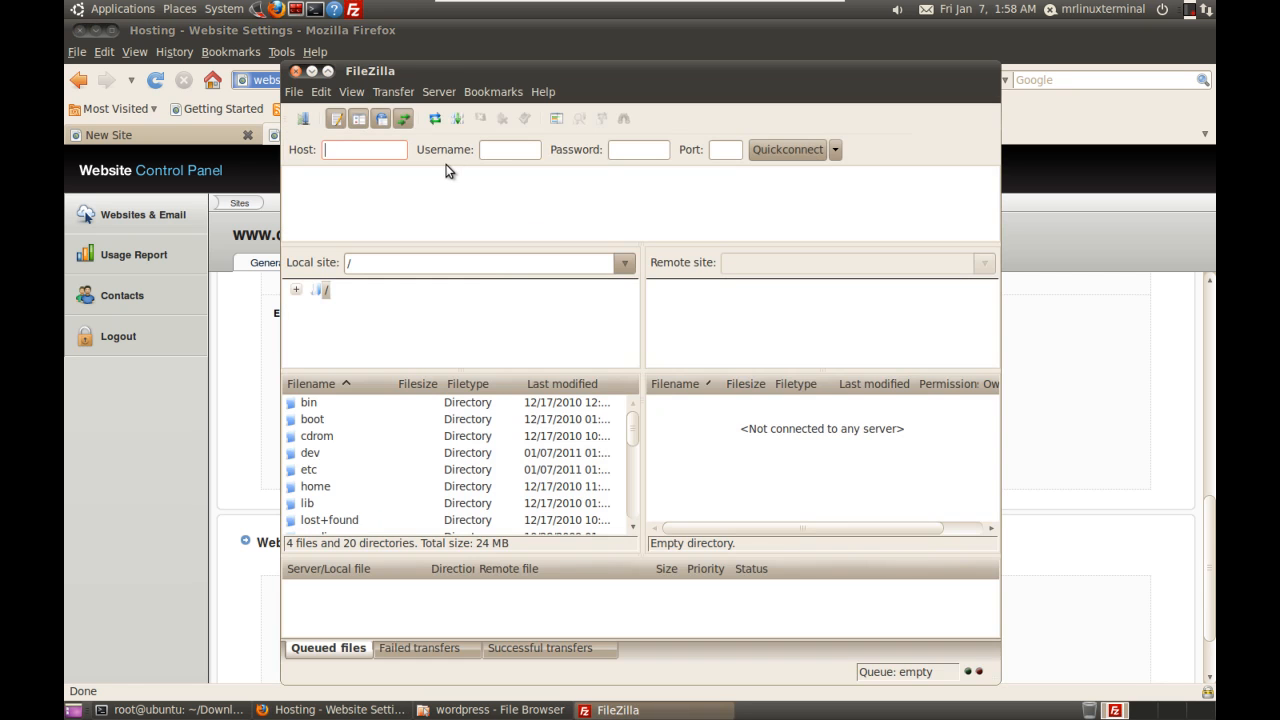
key(ctrl+v)
Step: Copy the FTP username into FileZilla, enter the account password and Quickconnect
click(236, 373)
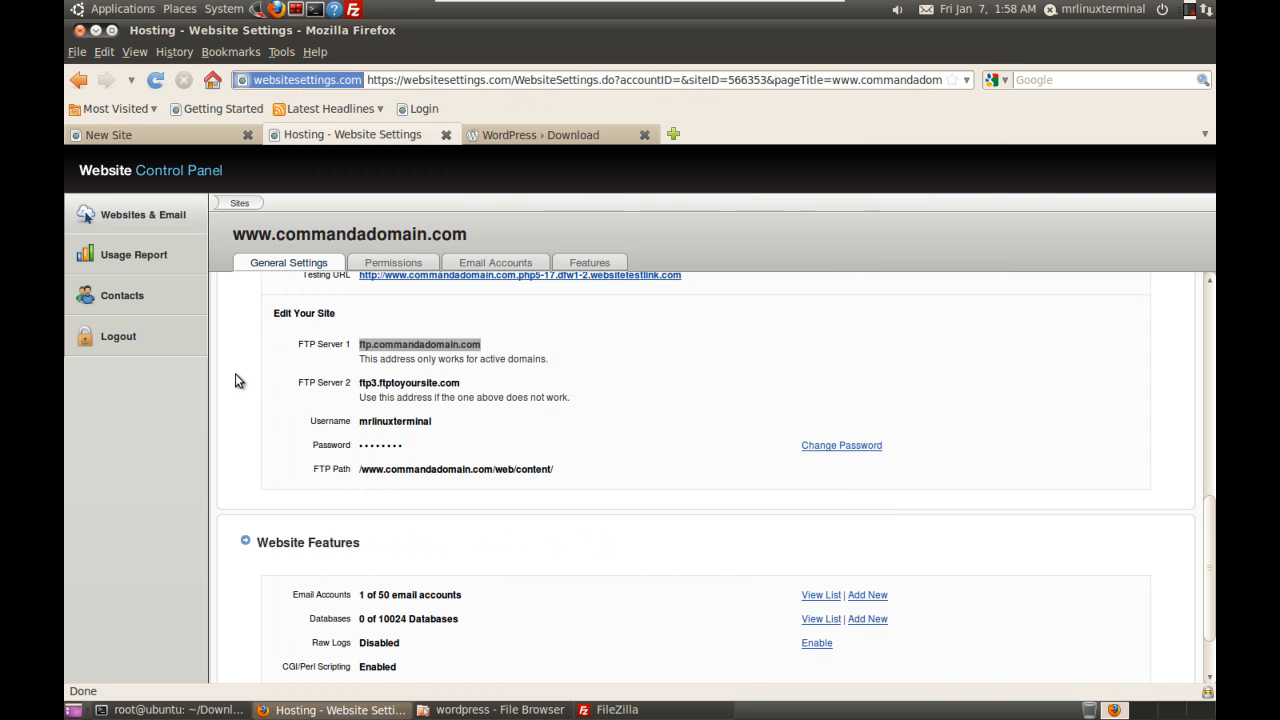
double_click(414, 420)
right_click(413, 418)
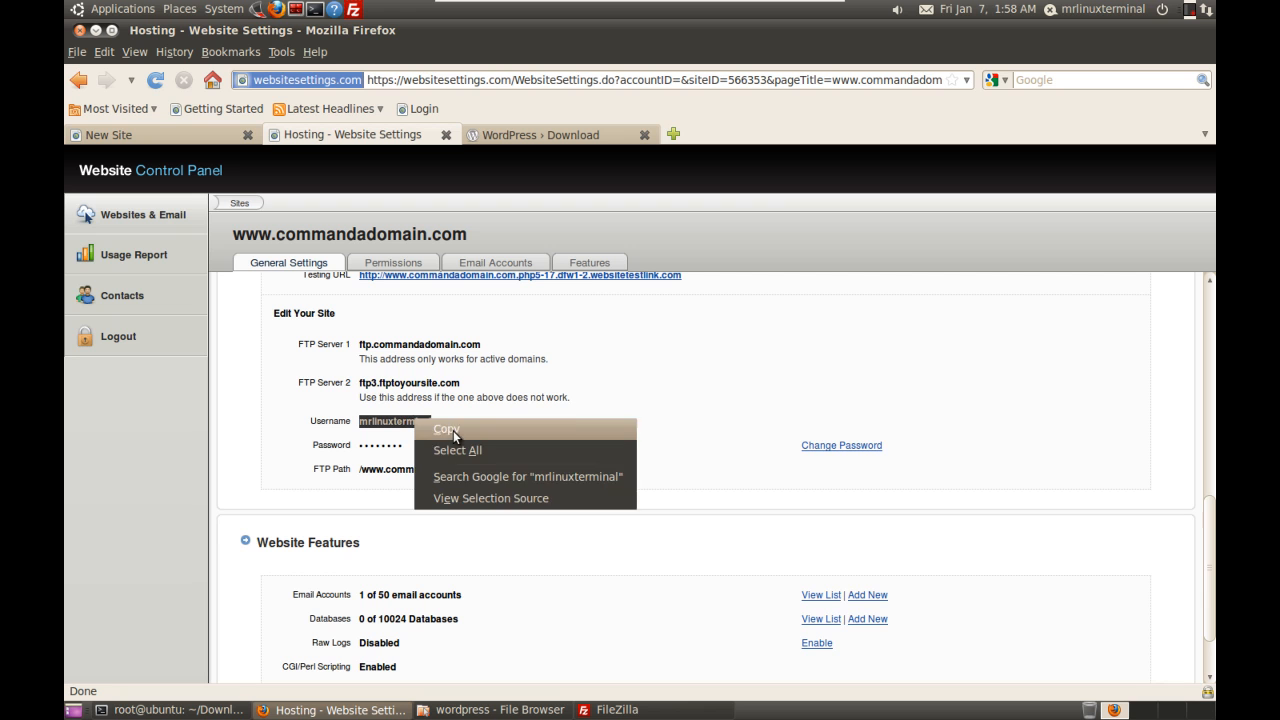
click(453, 430)
click(612, 709)
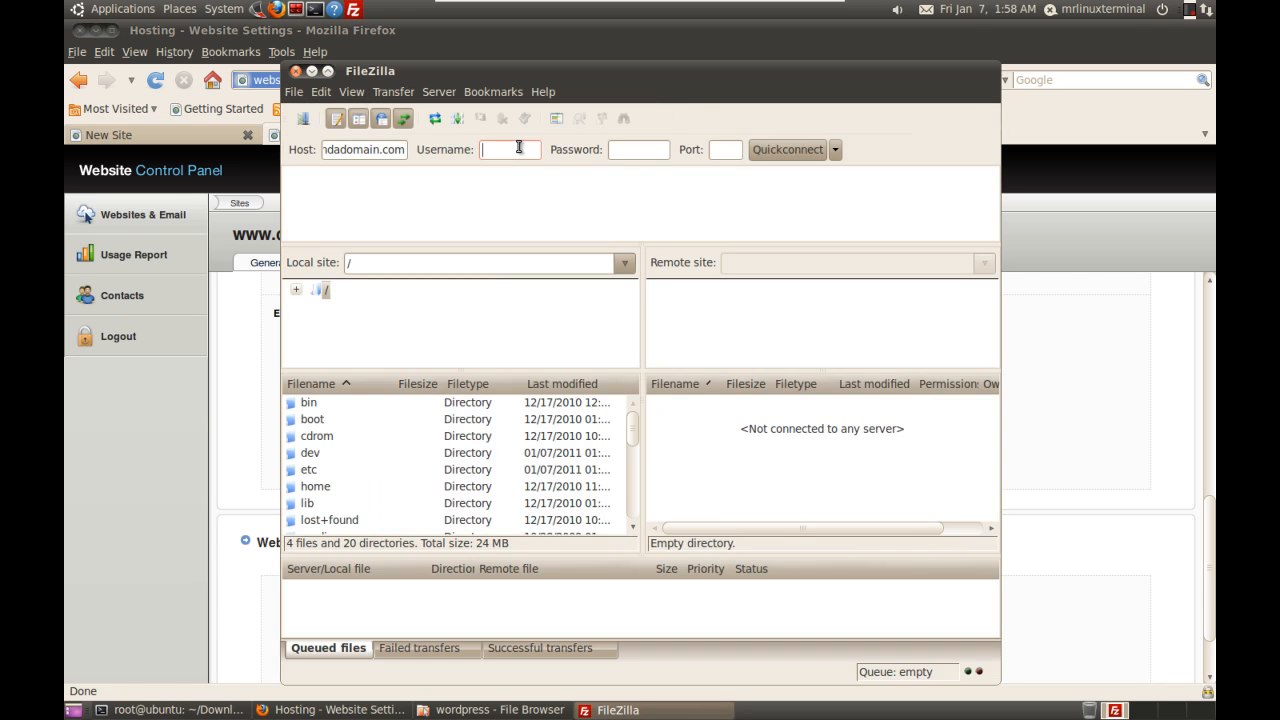
key(ctrl+v)
text(***)
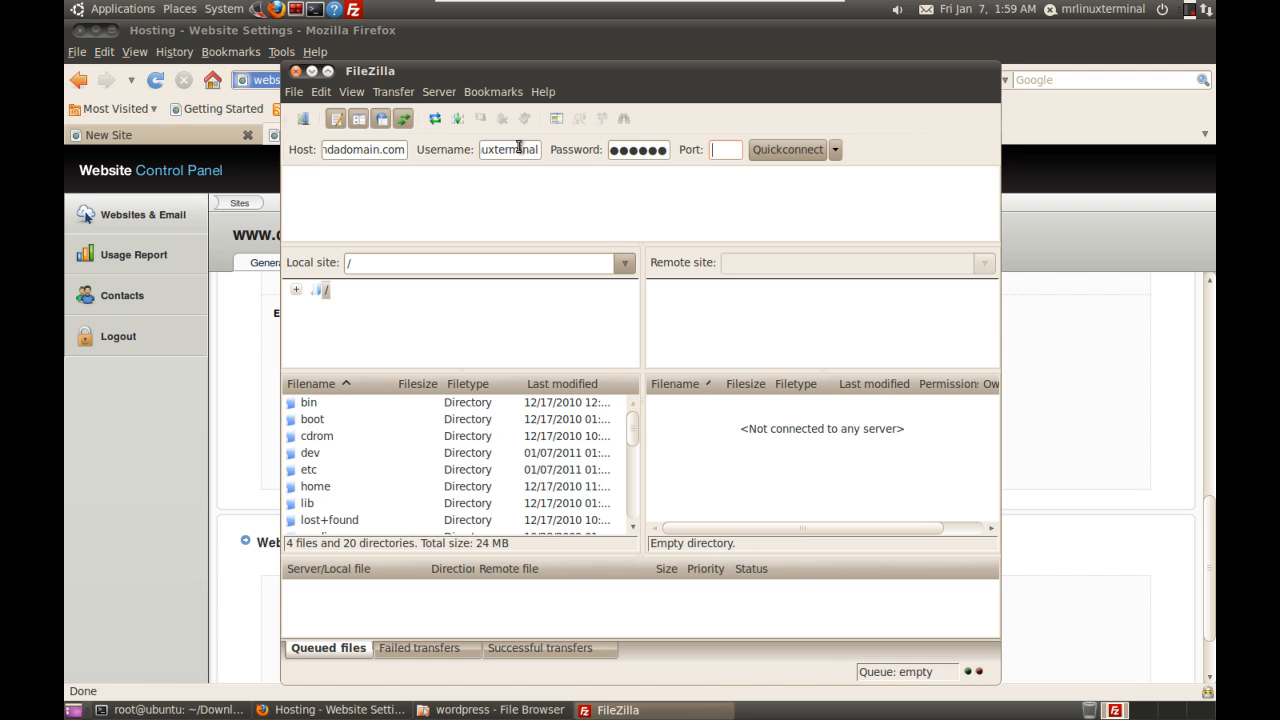
key(Return)
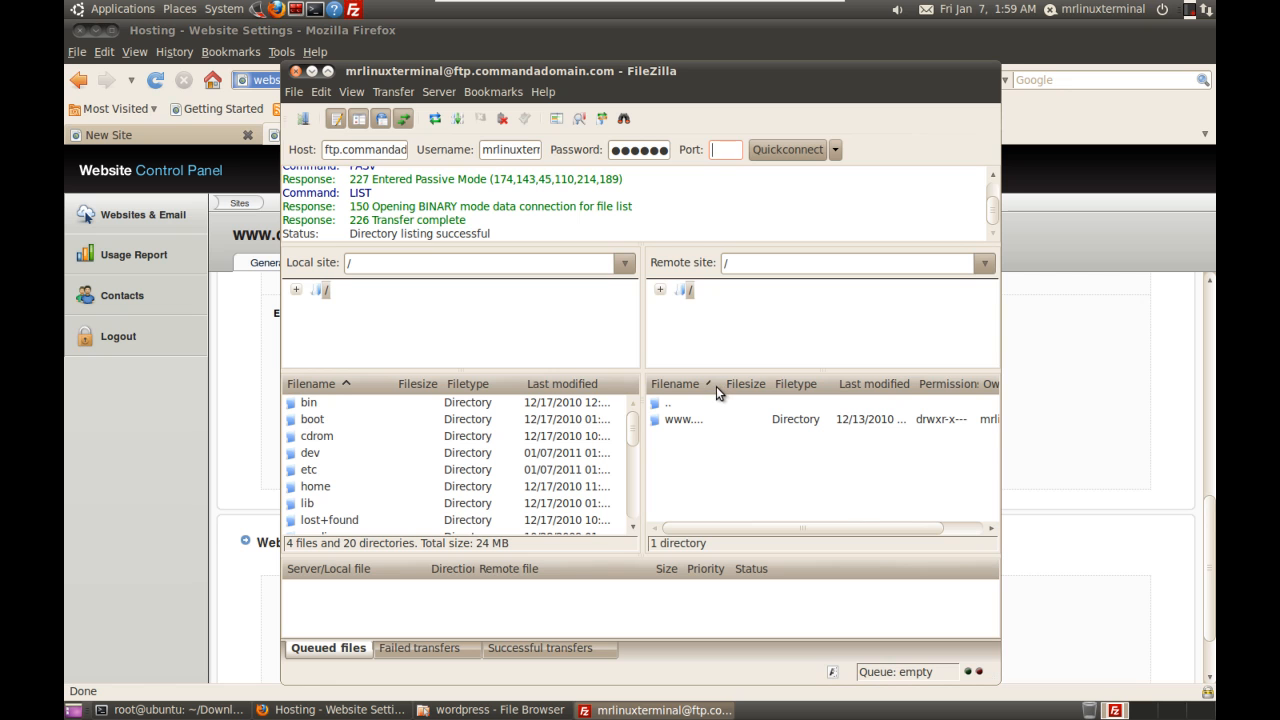
drag(713, 386, 790, 386)
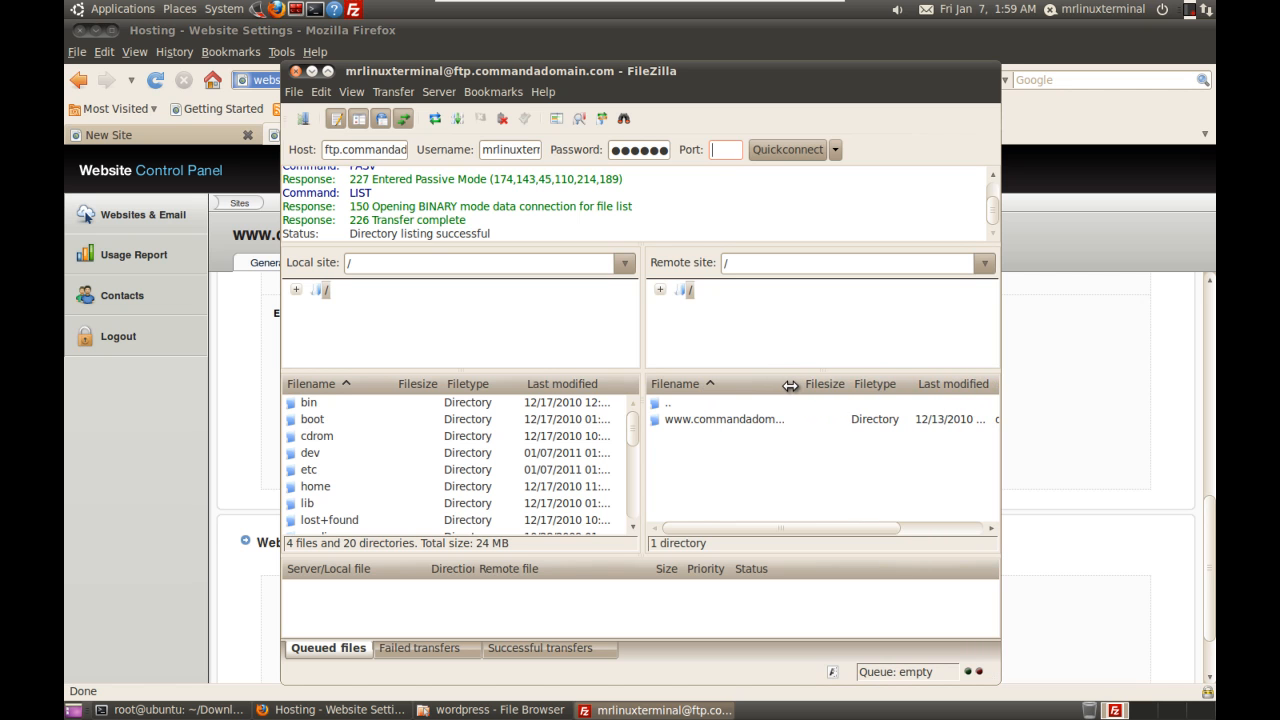
double_click(725, 418)
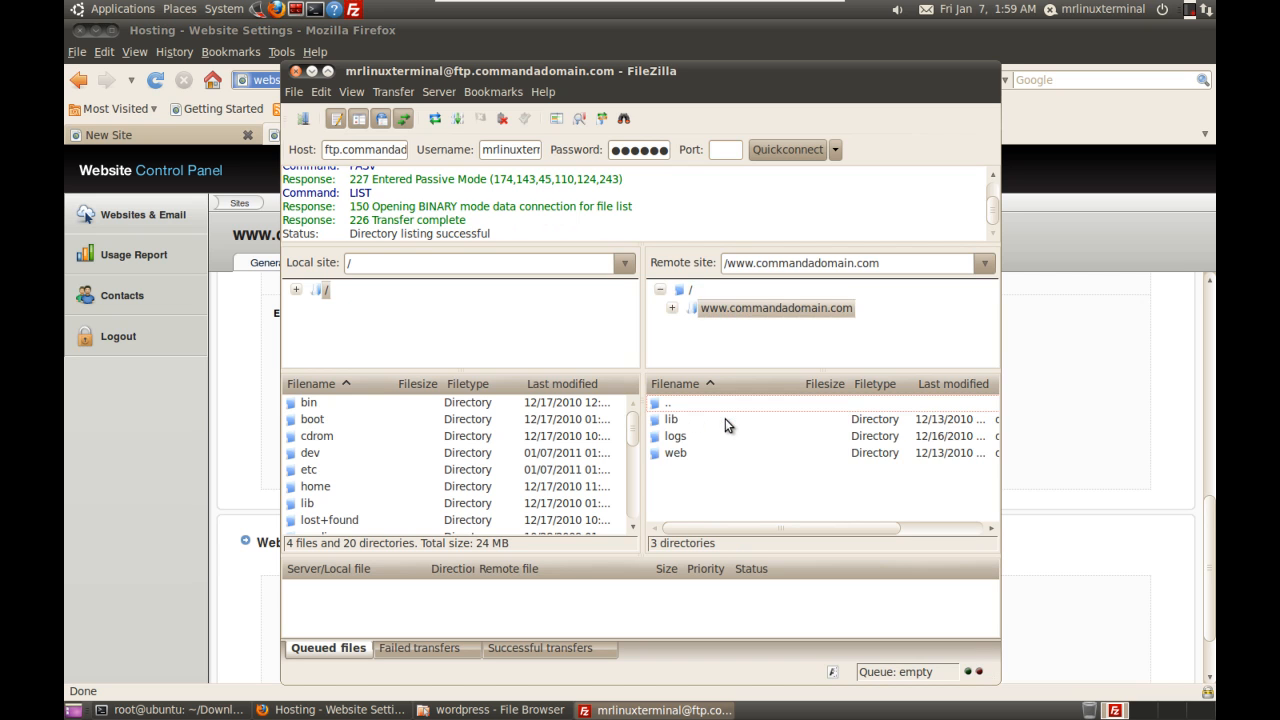
click(678, 439)
click(676, 422)
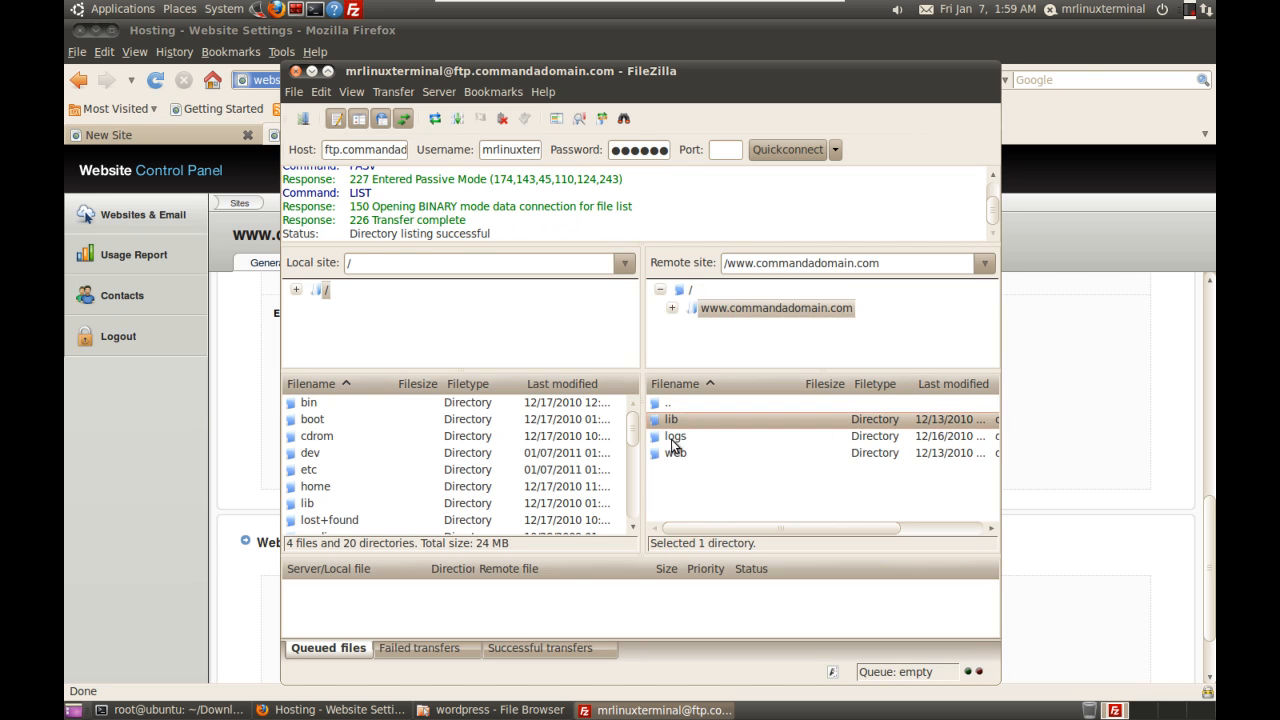
click(671, 452)
double_click(671, 452)
double_click(676, 438)
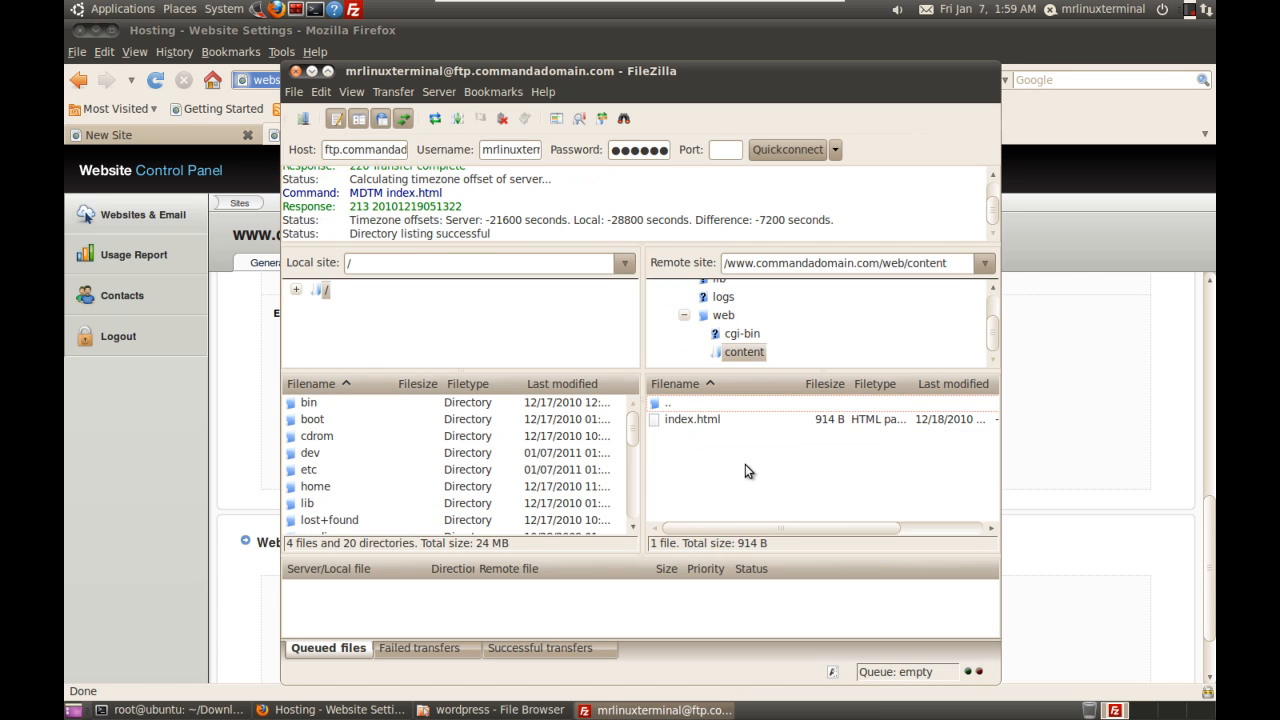
Step: Browse the local pane through the home folder to Downloads/wordpress
click(296, 290)
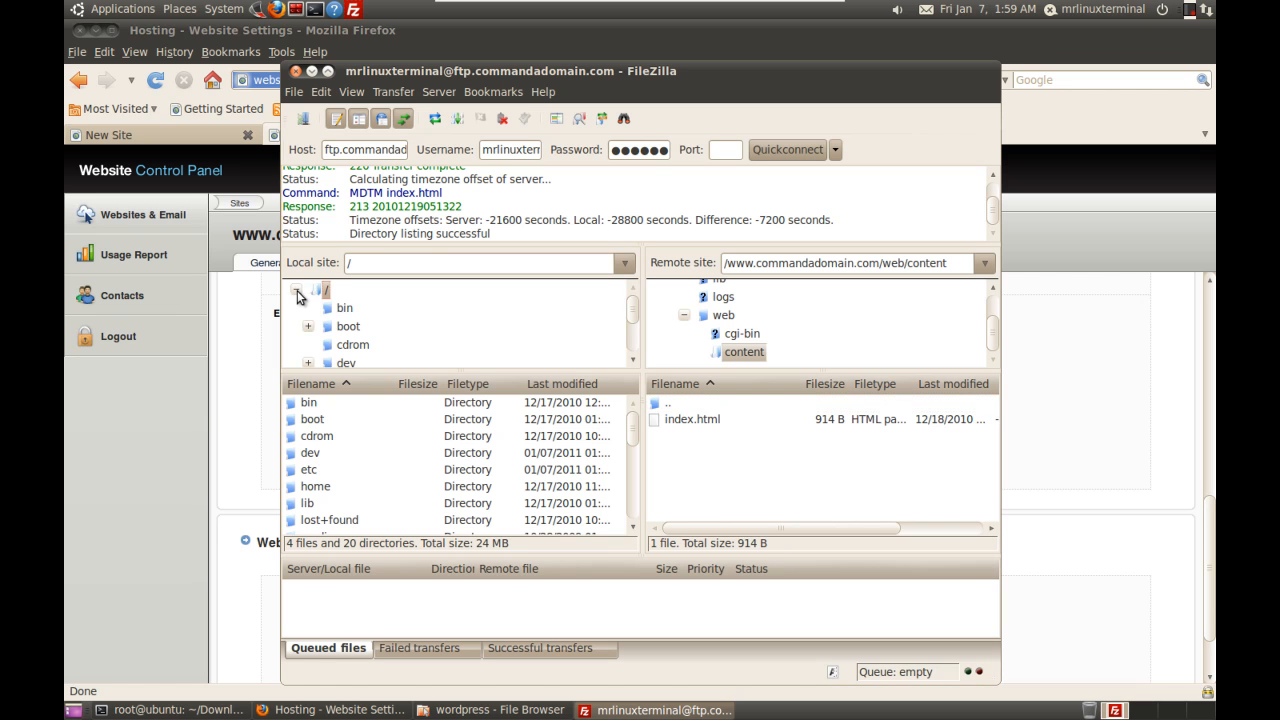
drag(635, 320, 635, 357)
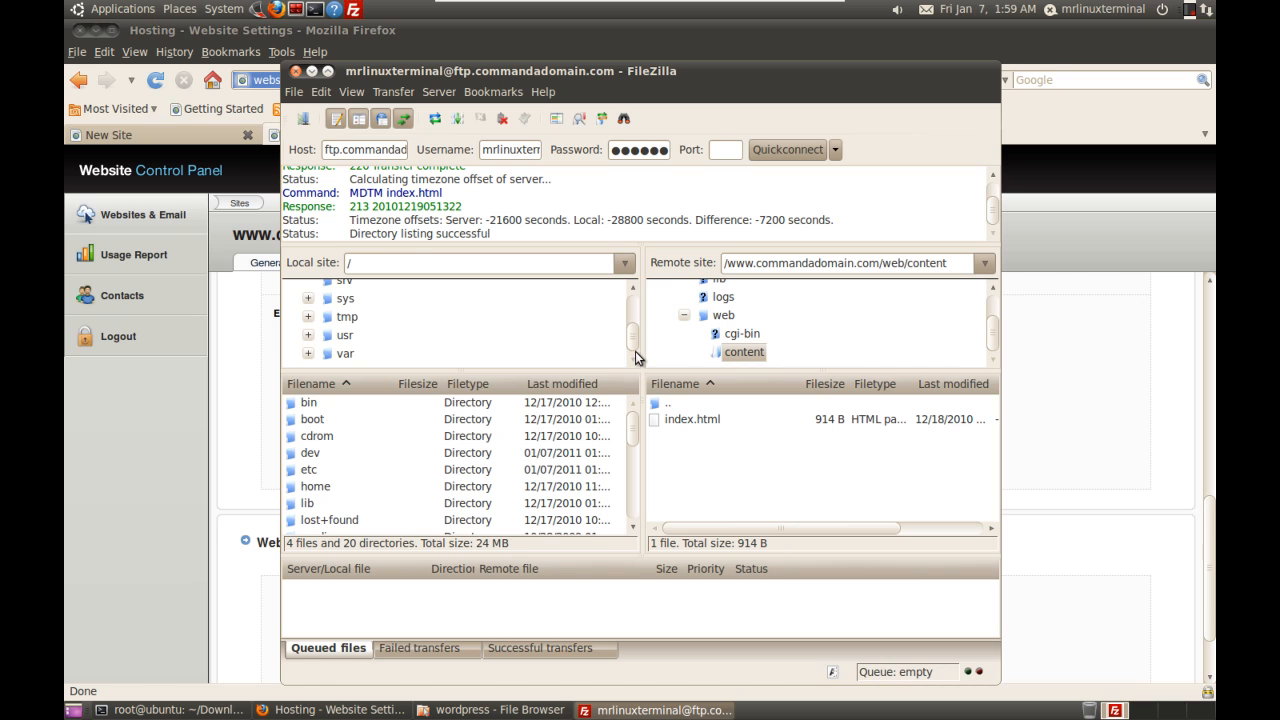
drag(635, 345, 635, 326)
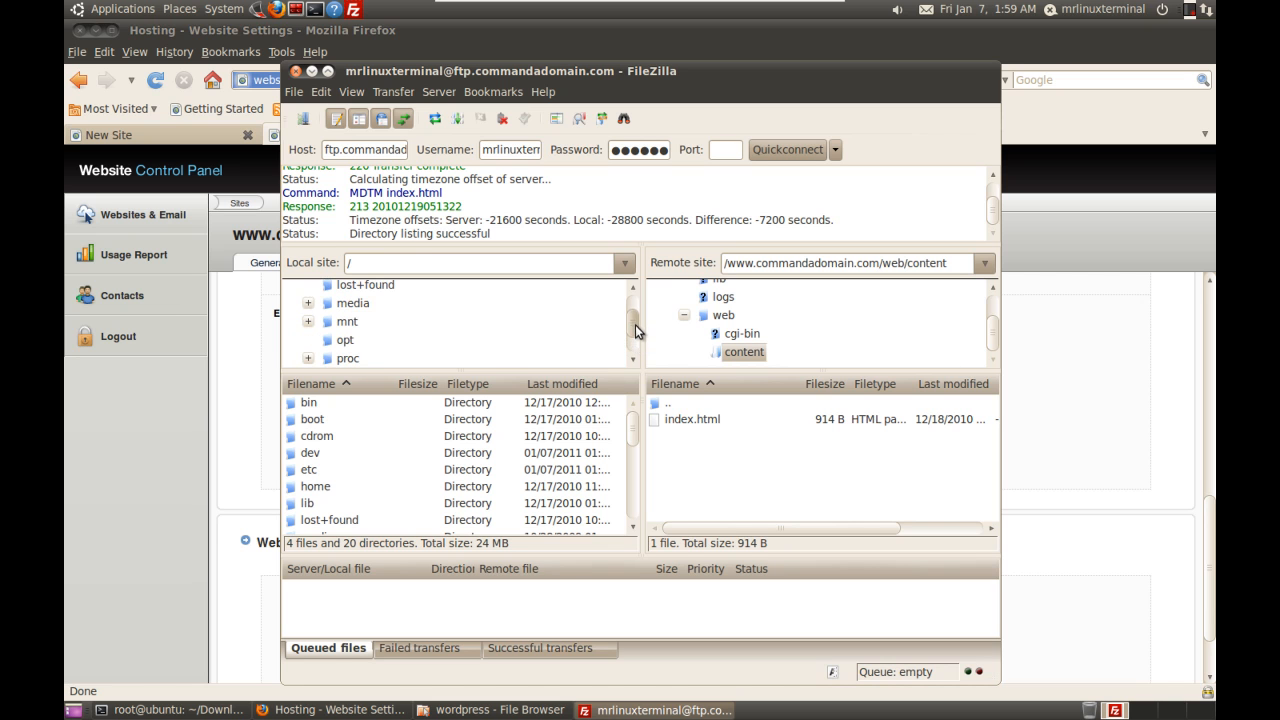
click(324, 488)
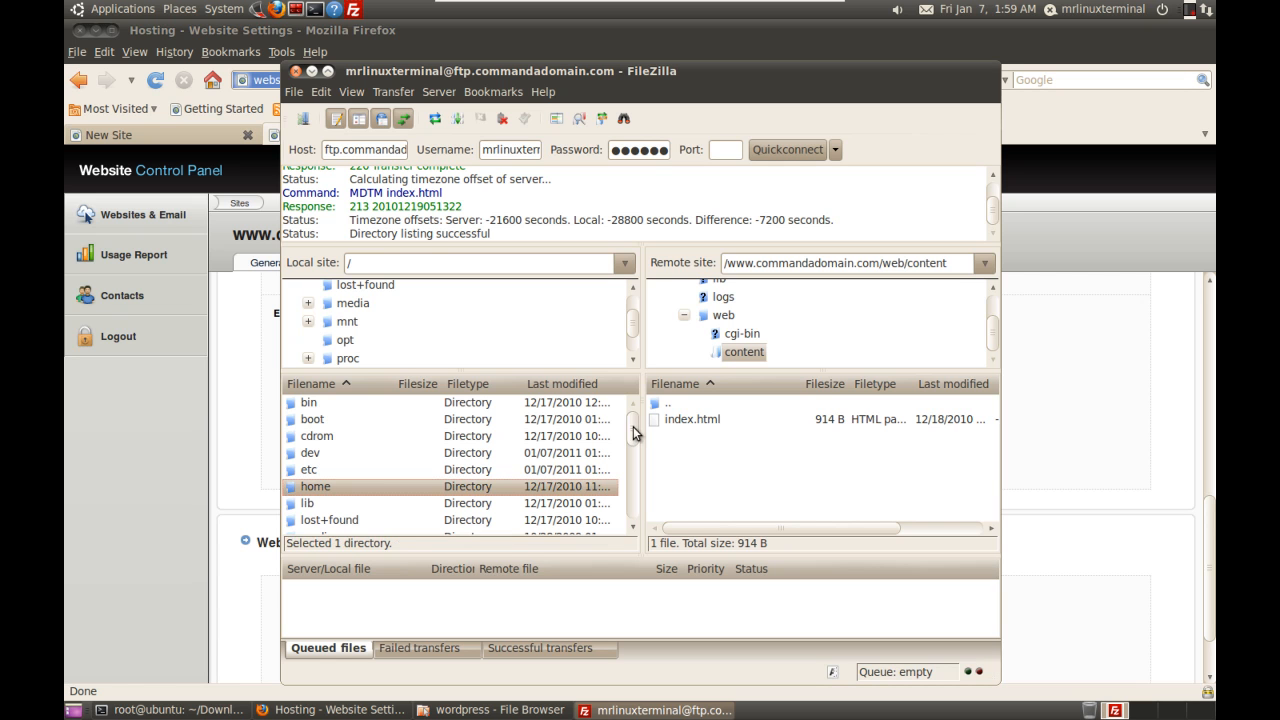
mouse_move(636, 426)
mouse_down()
mouse_move(640, 501)
mouse_move(644, 418)
mouse_up()
double_click(319, 490)
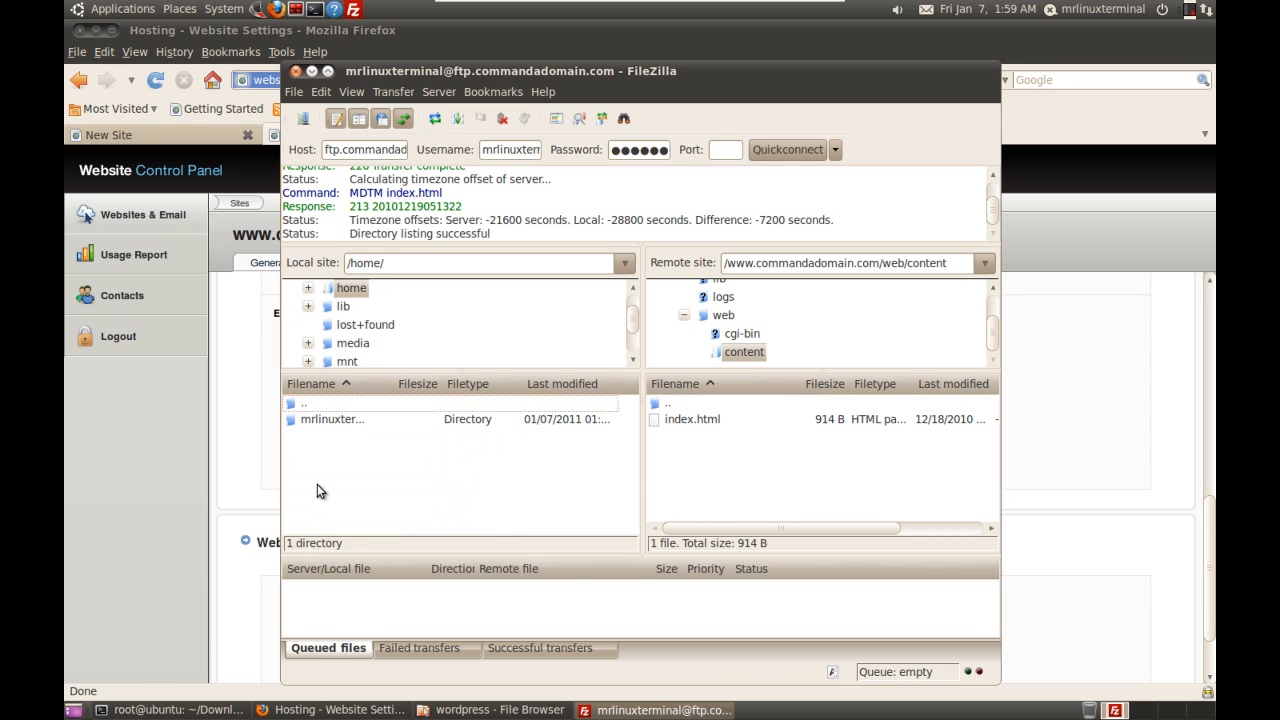
double_click(326, 422)
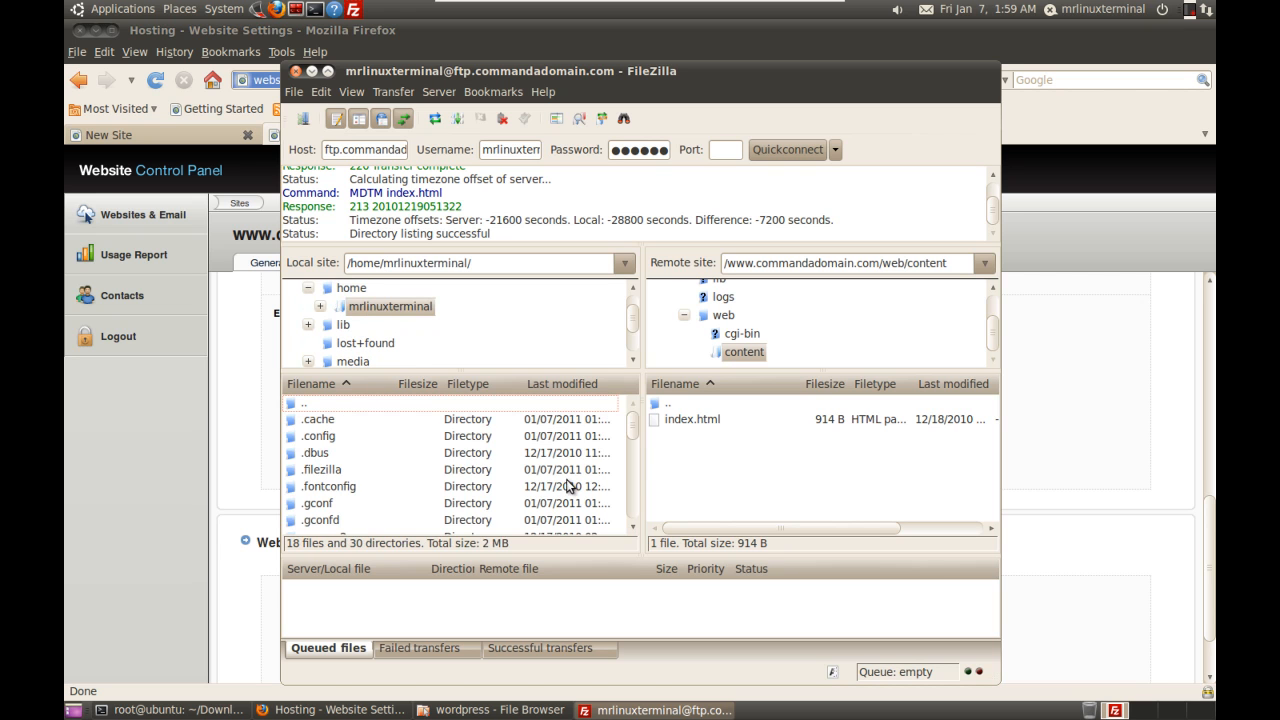
drag(636, 425, 635, 460)
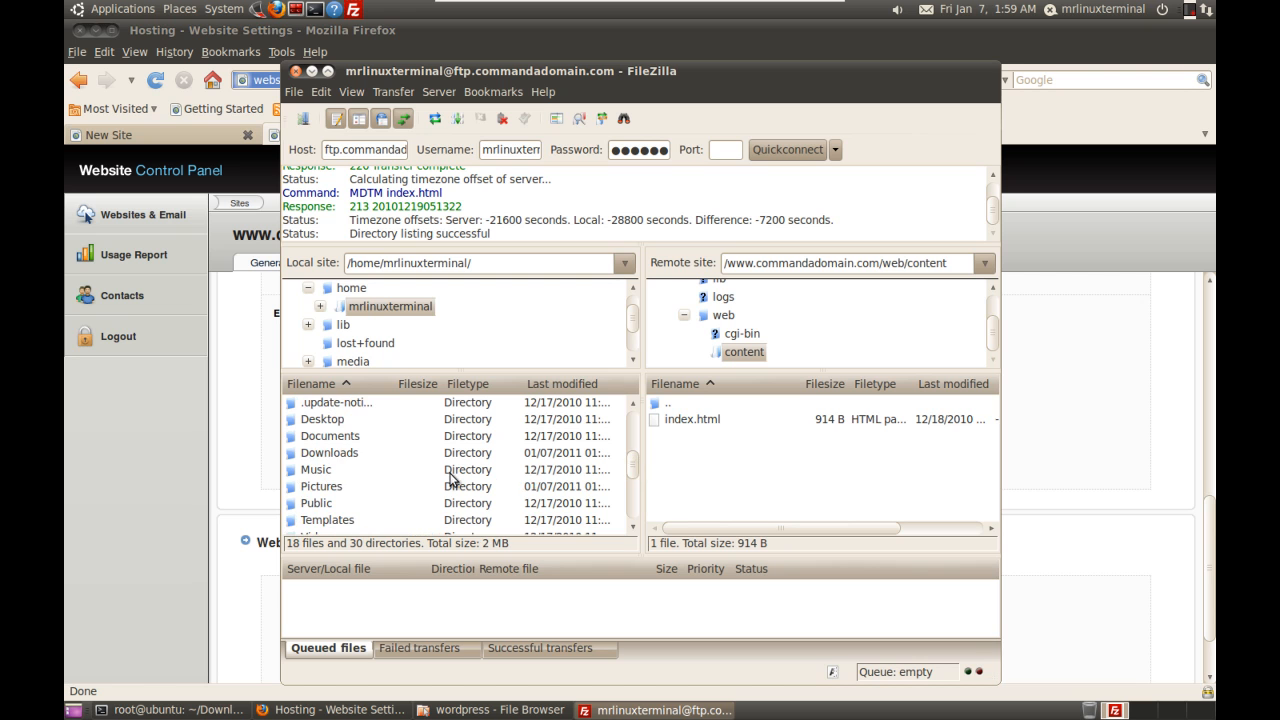
double_click(352, 462)
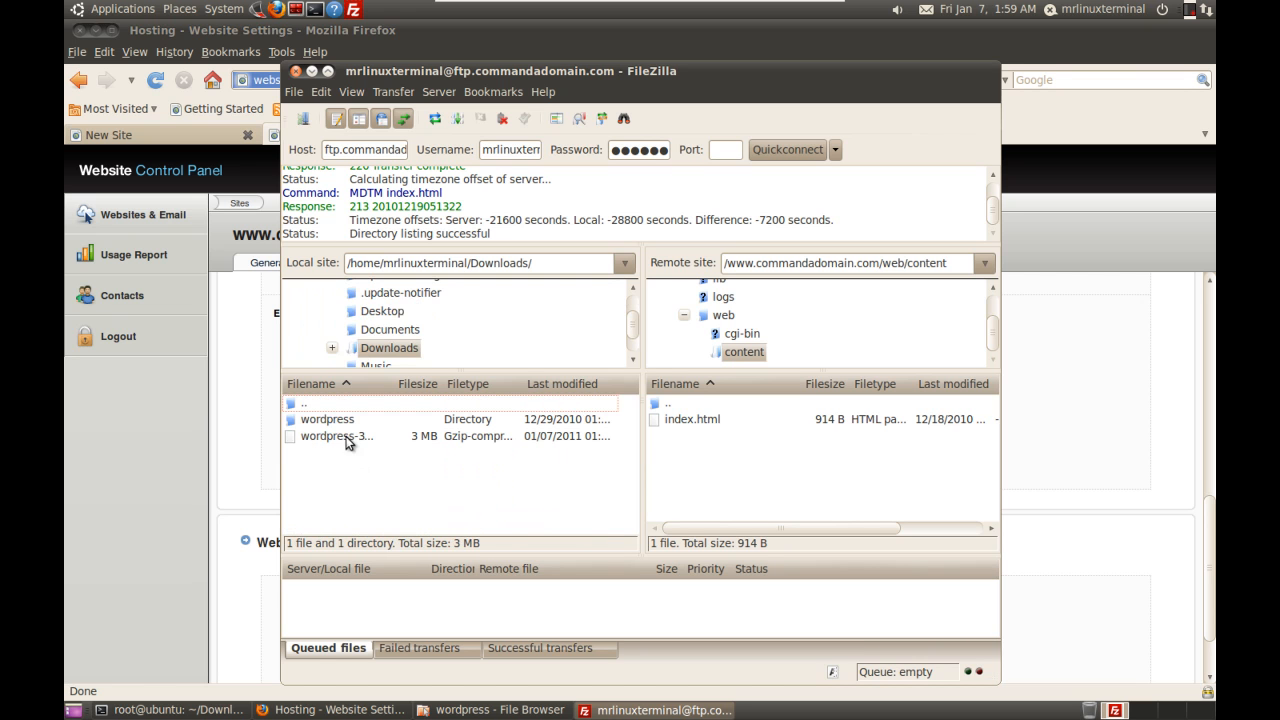
double_click(342, 424)
click(357, 458)
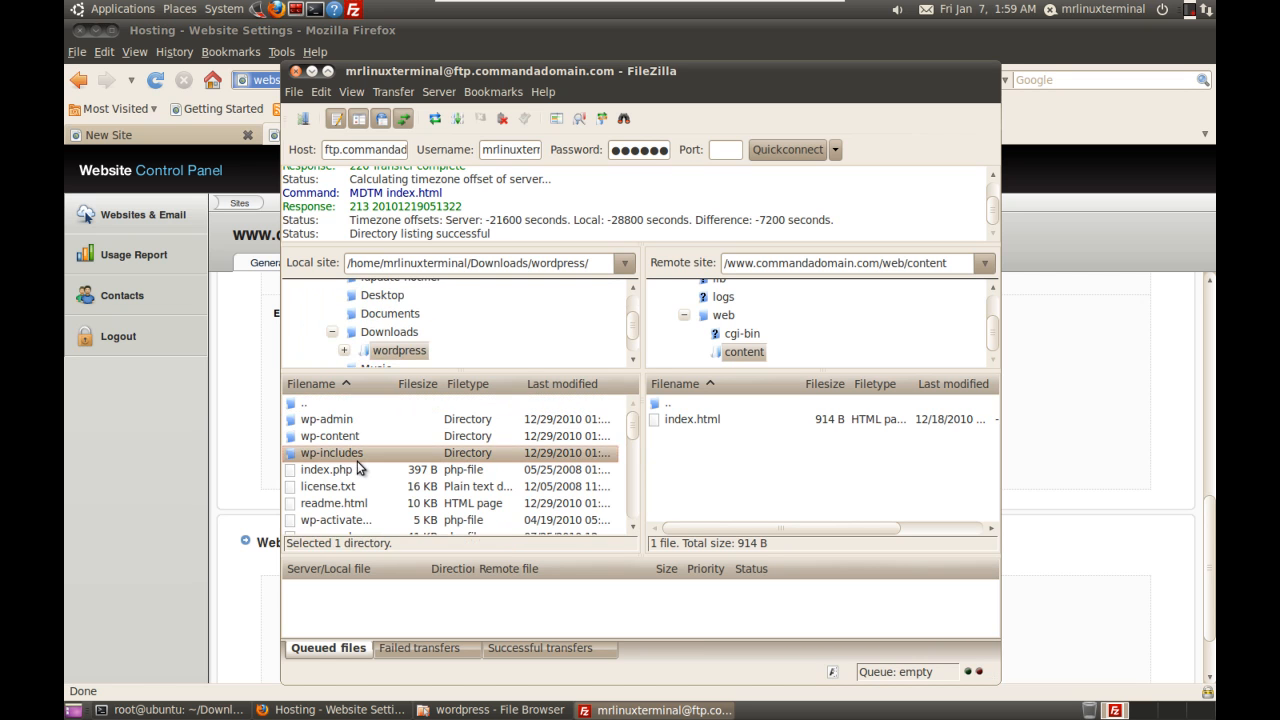
Step: Select all local WordPress files and folders and upload them to the remote content folder
key(ctrl+a)
right_click(357, 462)
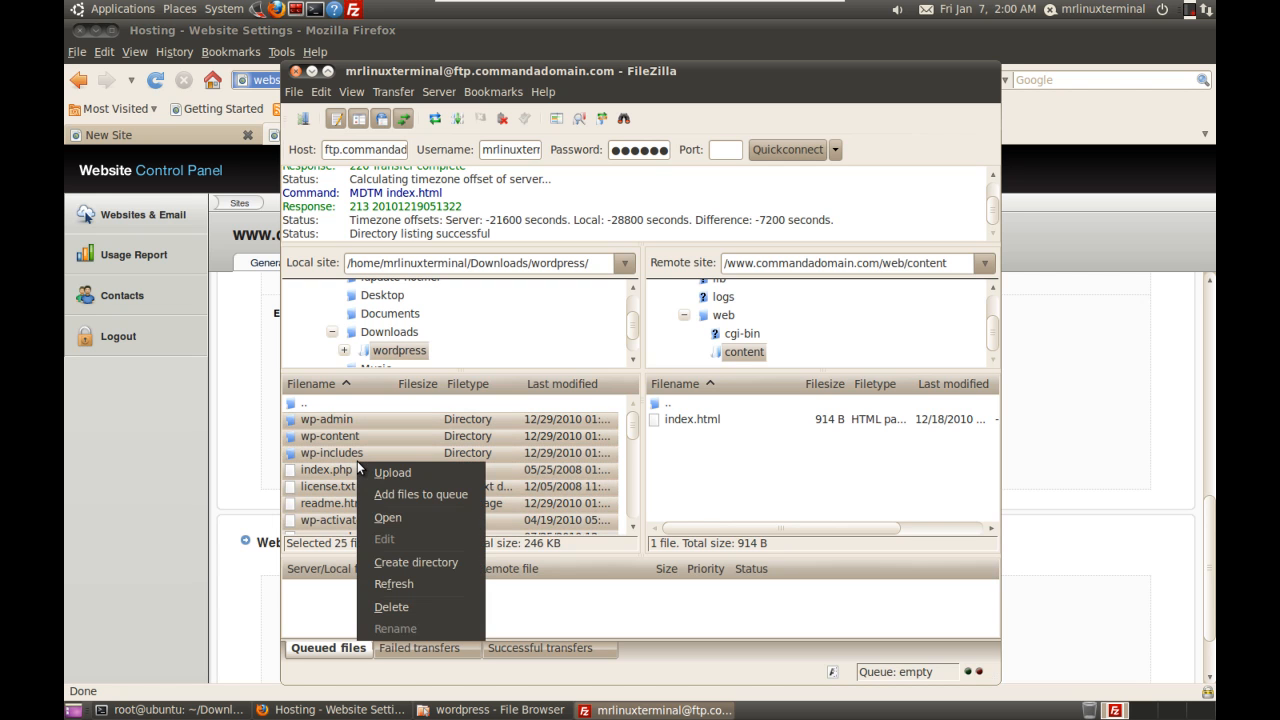
click(404, 479)
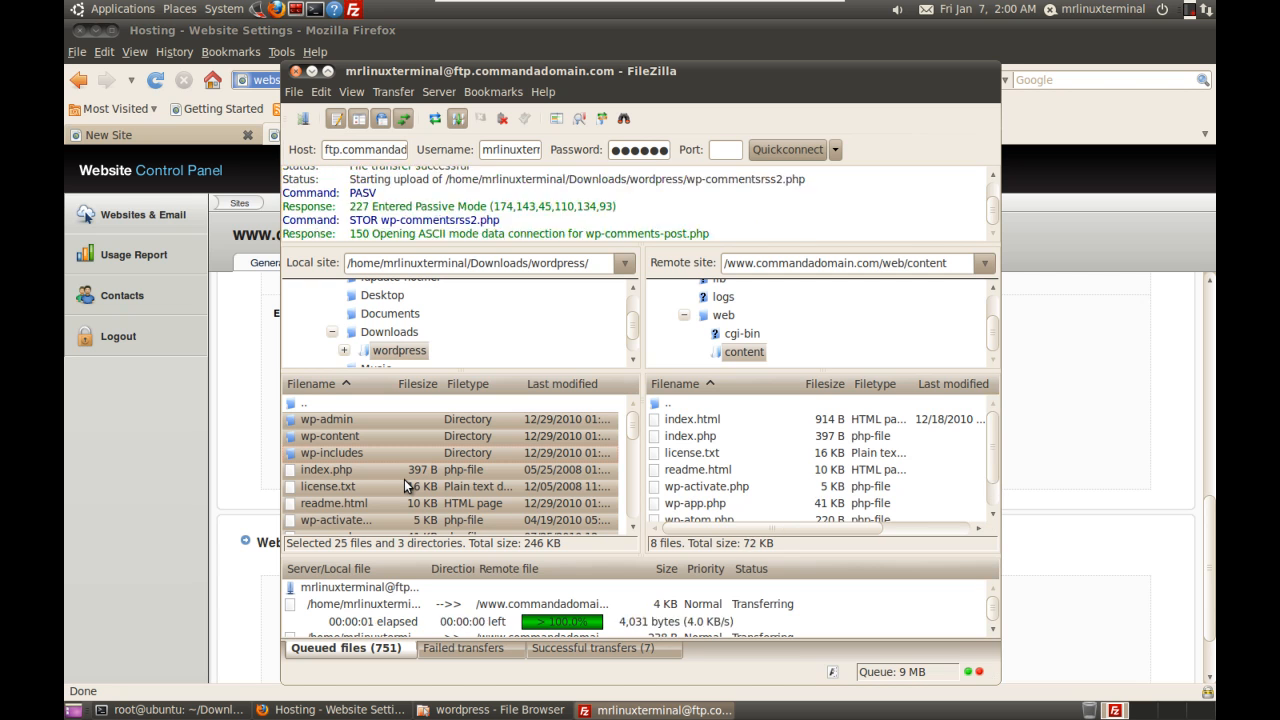
Step: While transfers run, view the live commandadomain.com page in Firefox, then return to FileZilla
click(149, 134)
click(149, 134)
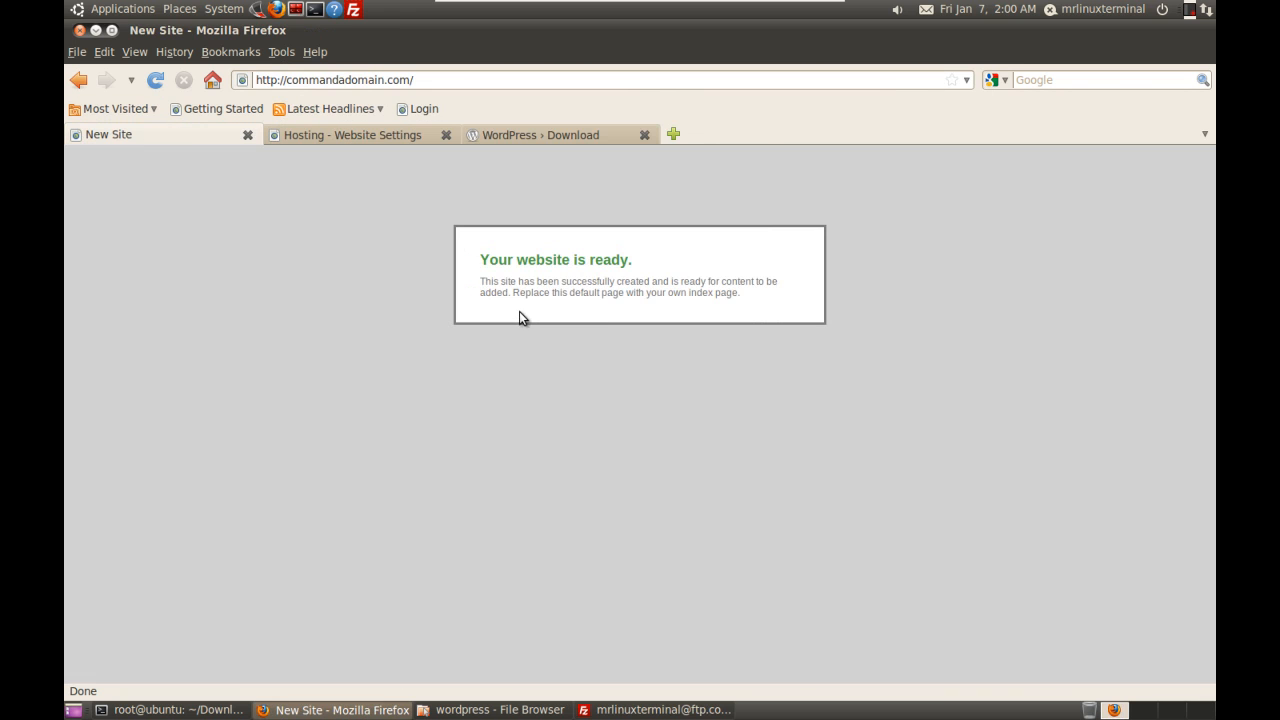
click(492, 137)
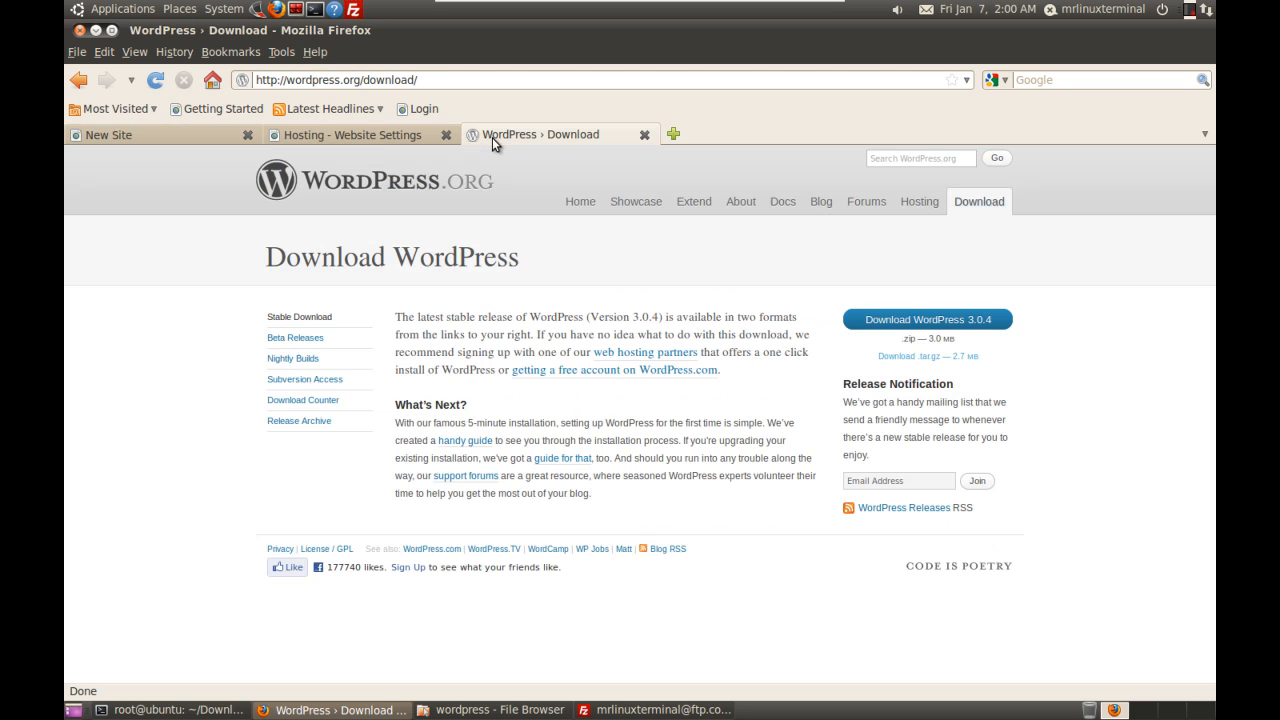
click(368, 133)
click(176, 135)
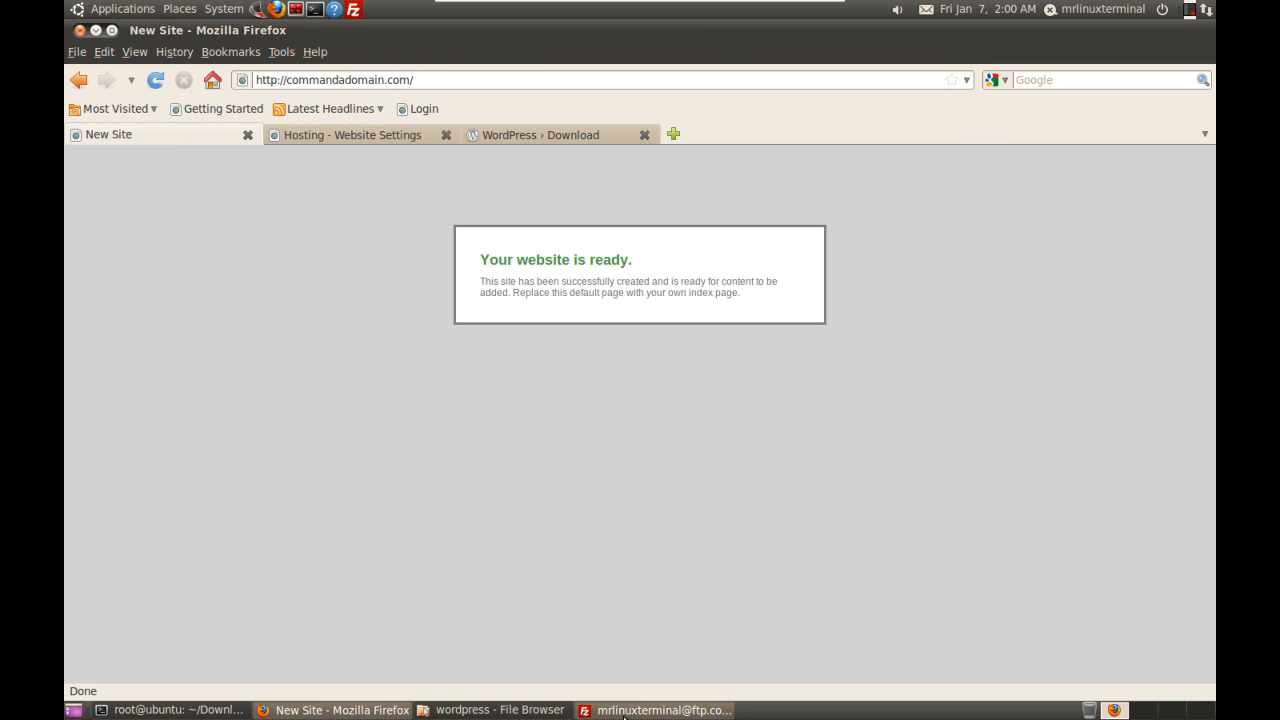
click(623, 710)
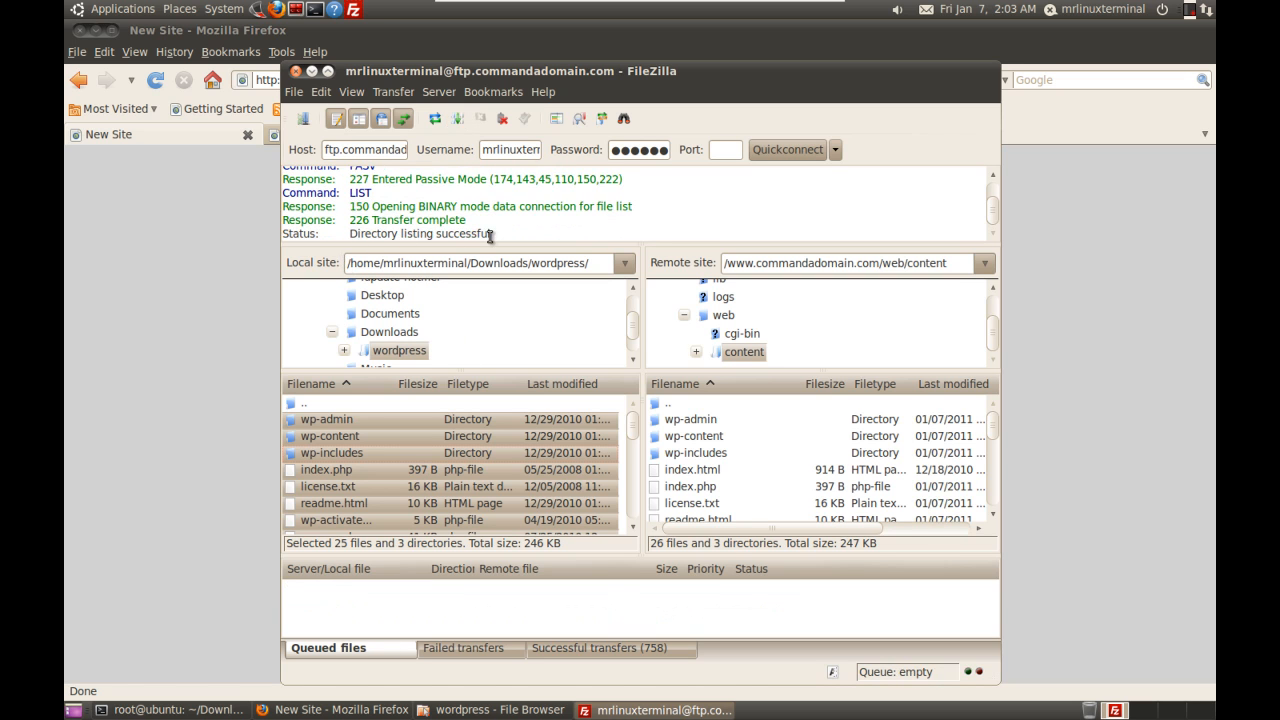
Step: Reload the commandadomain.com site in Firefox to check whether WordPress appears
click(223, 320)
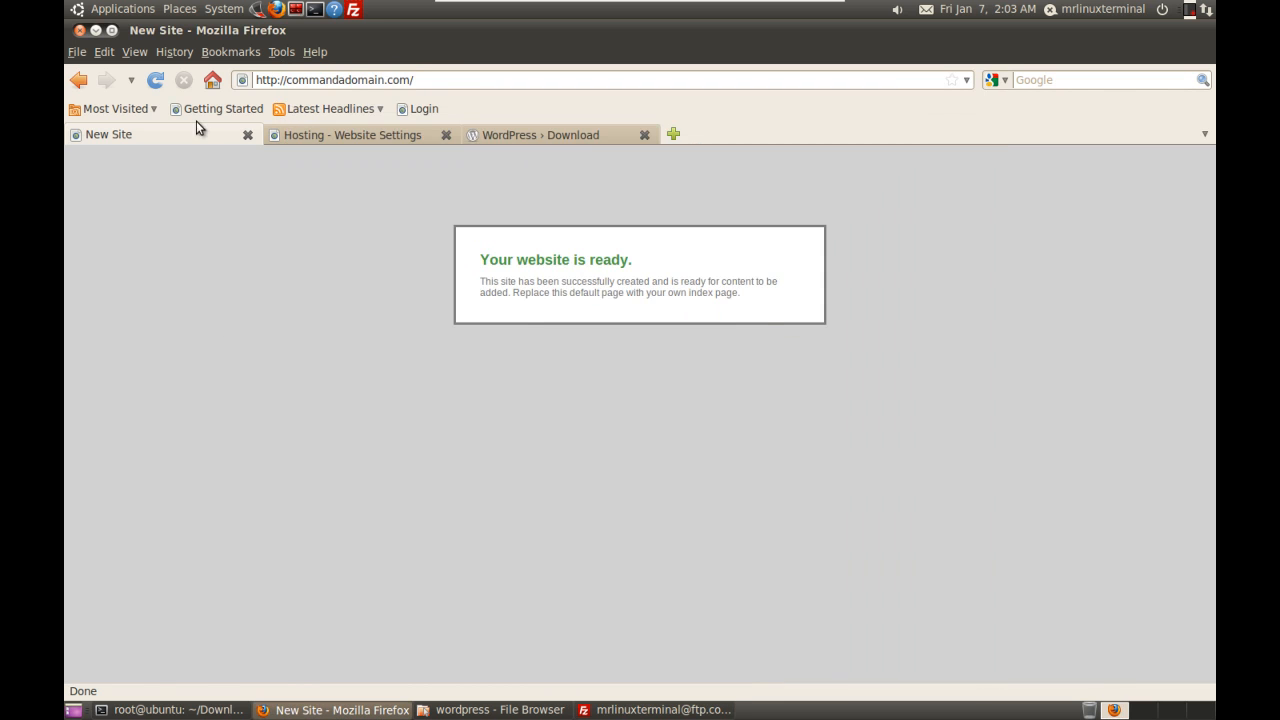
click(158, 84)
click(160, 86)
Step: Delete the placeholder index.html from the remote web/content folder, confirming with Yes
click(622, 708)
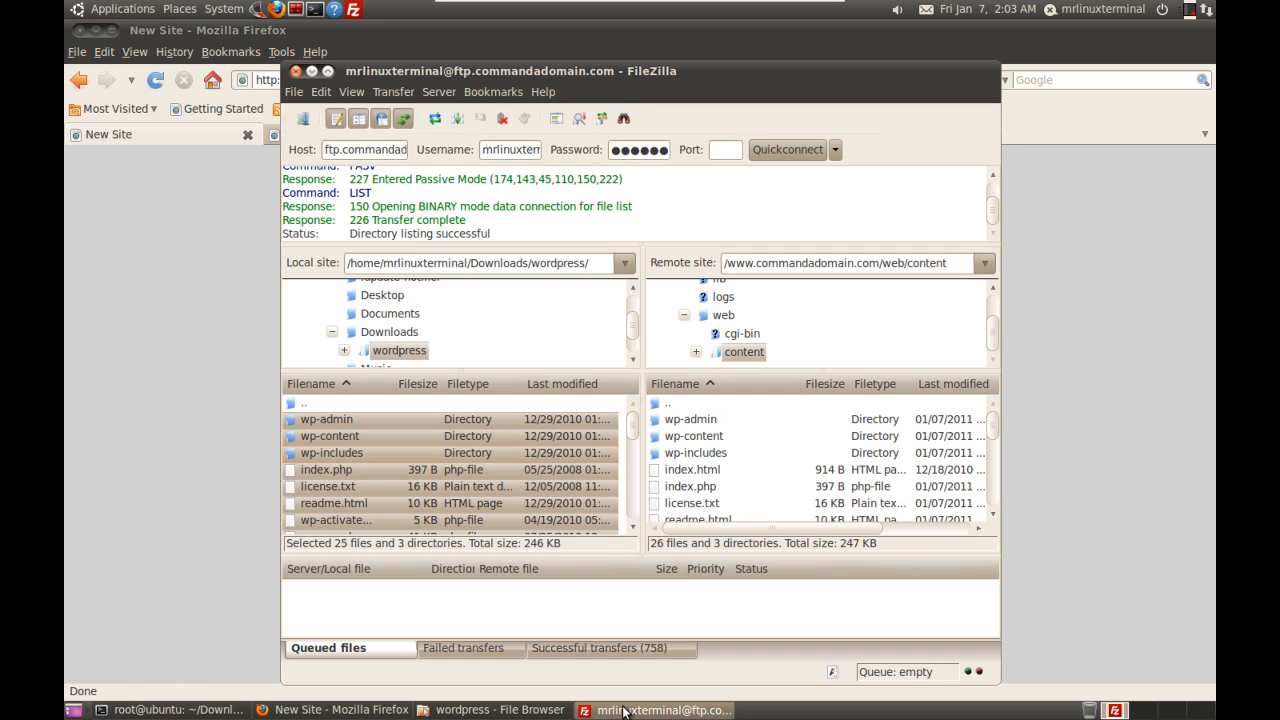
click(693, 472)
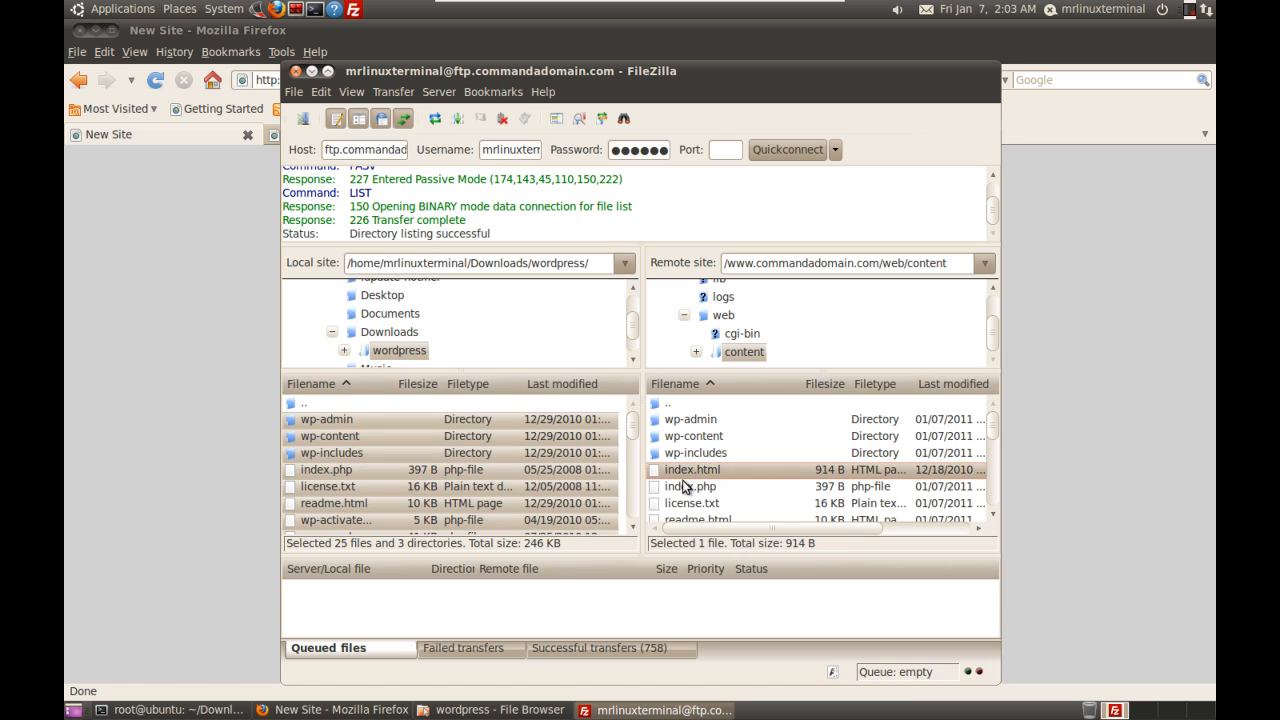
click(688, 490)
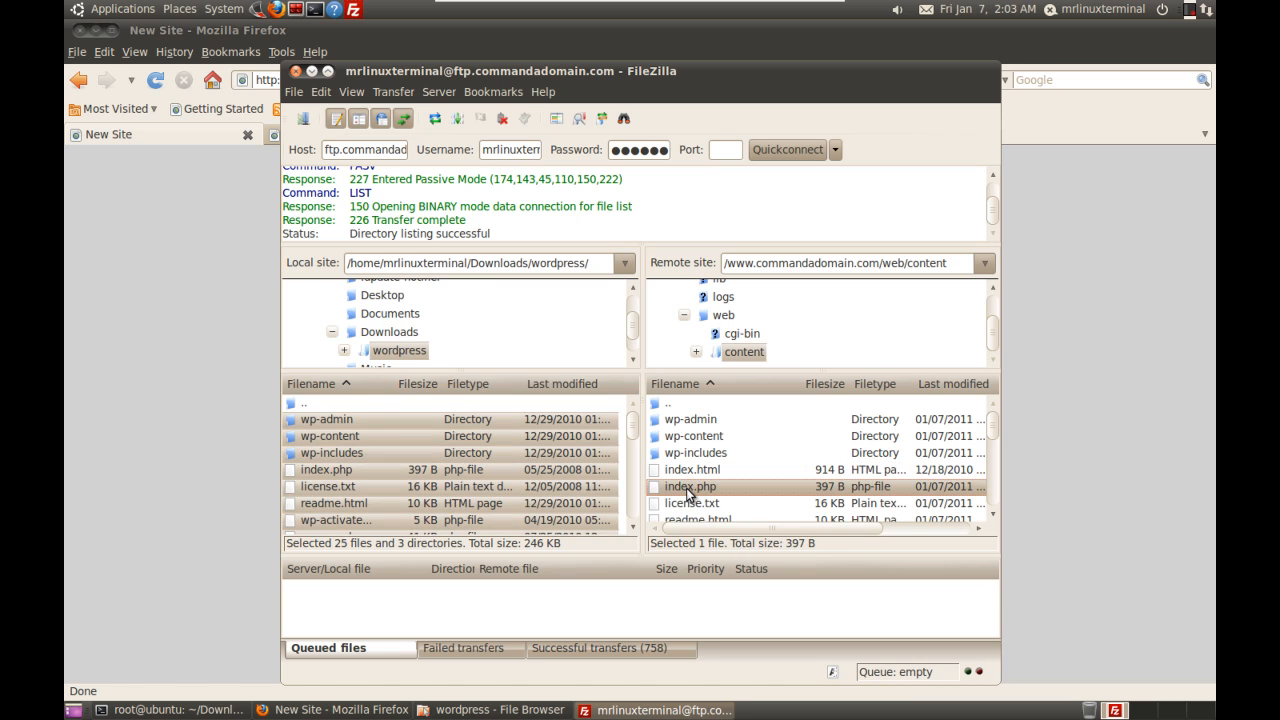
click(688, 472)
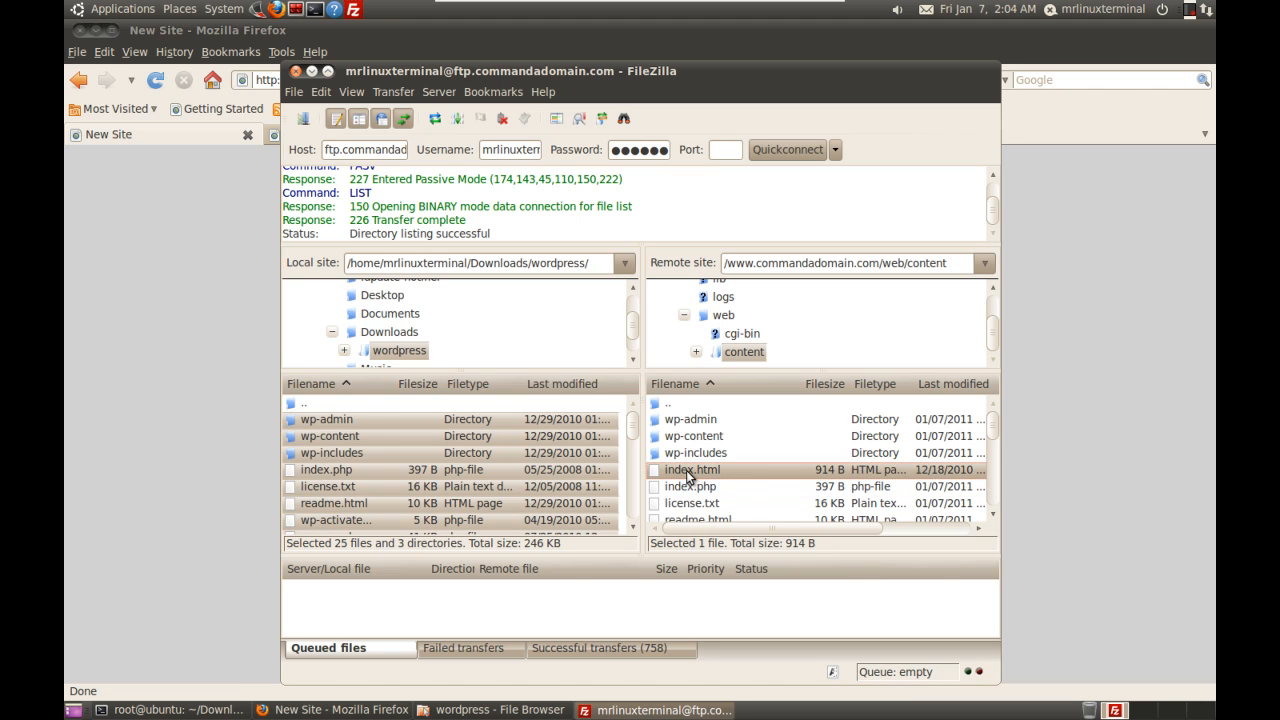
right_click(687, 472)
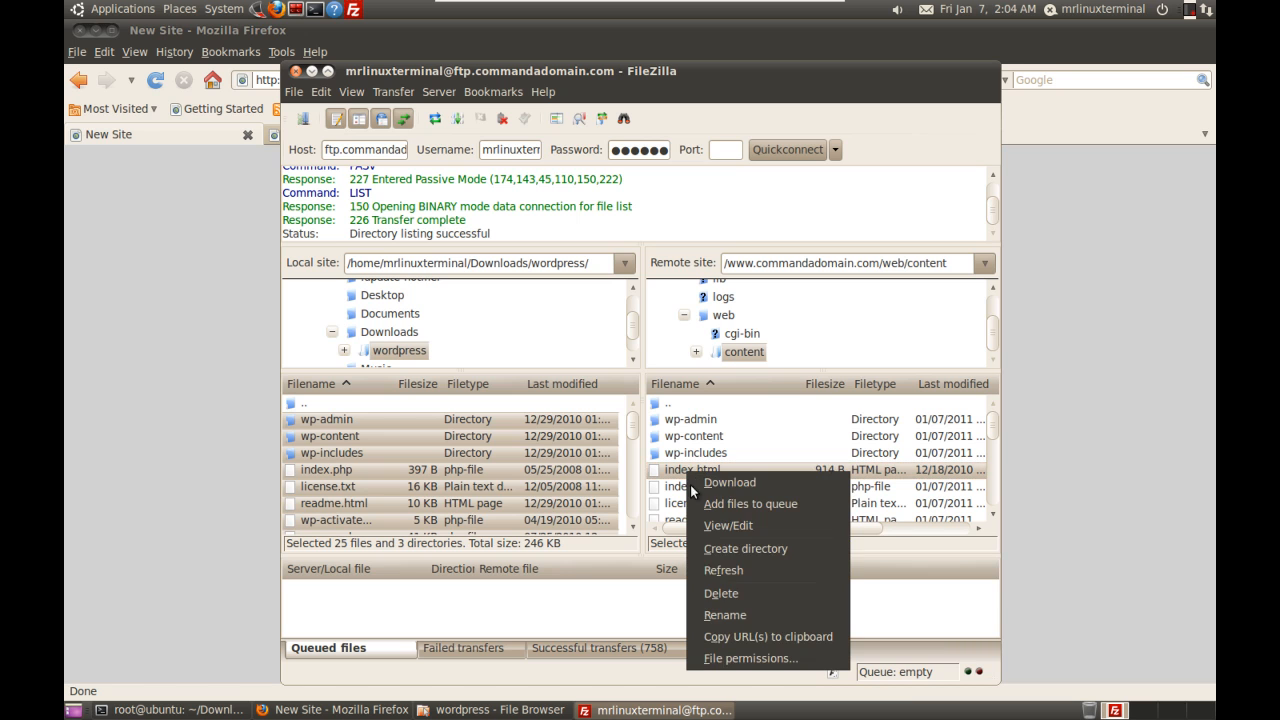
click(718, 596)
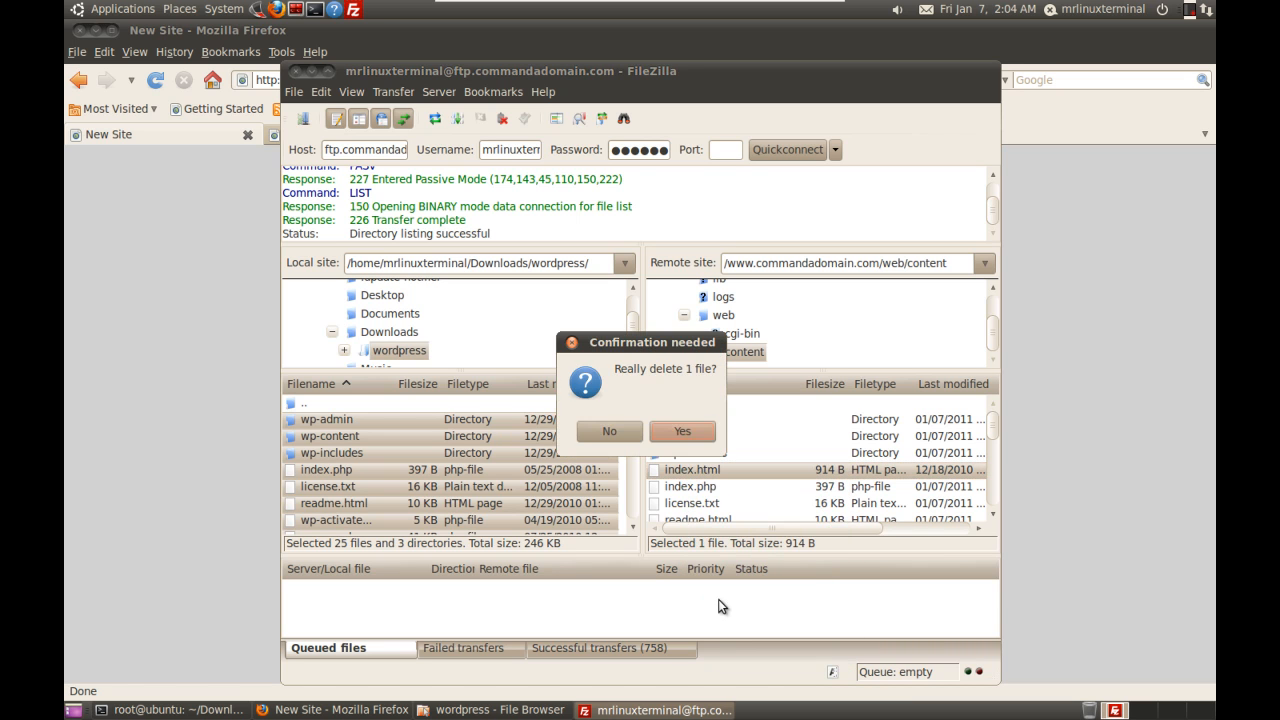
click(681, 438)
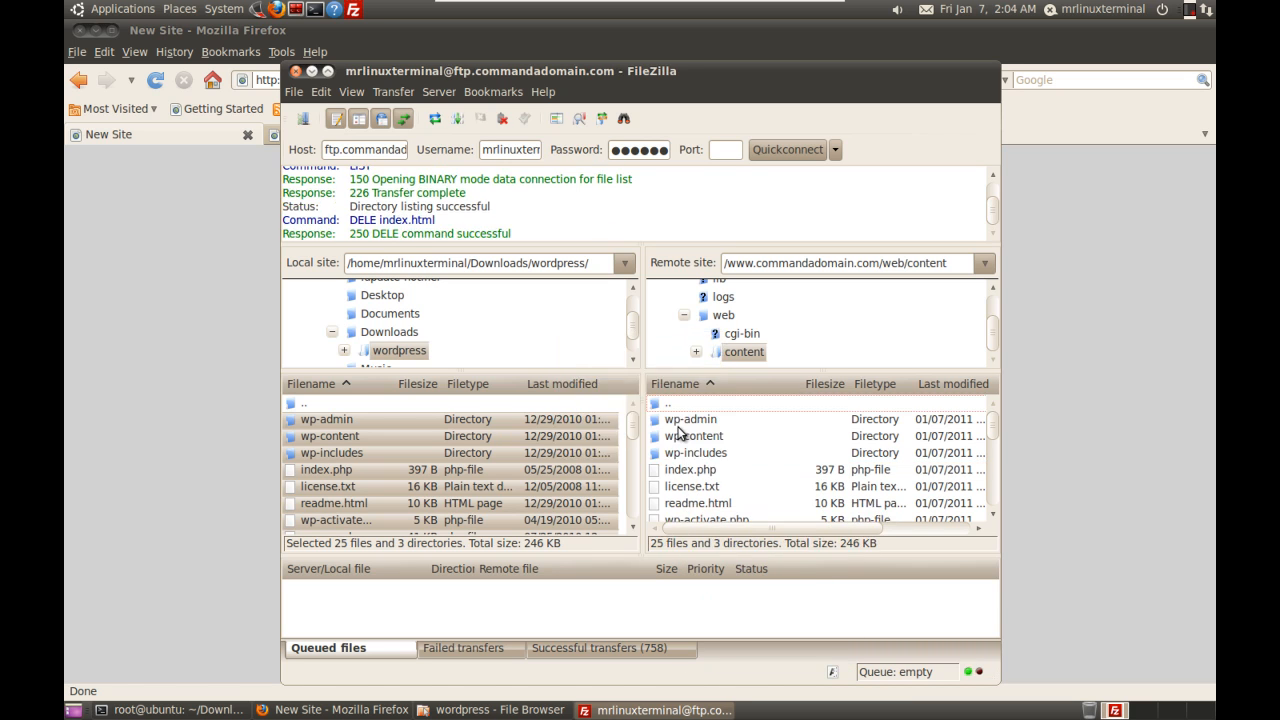
Step: Reload the site and run Create a Configuration File and Let's go! up to the database connection form
click(254, 418)
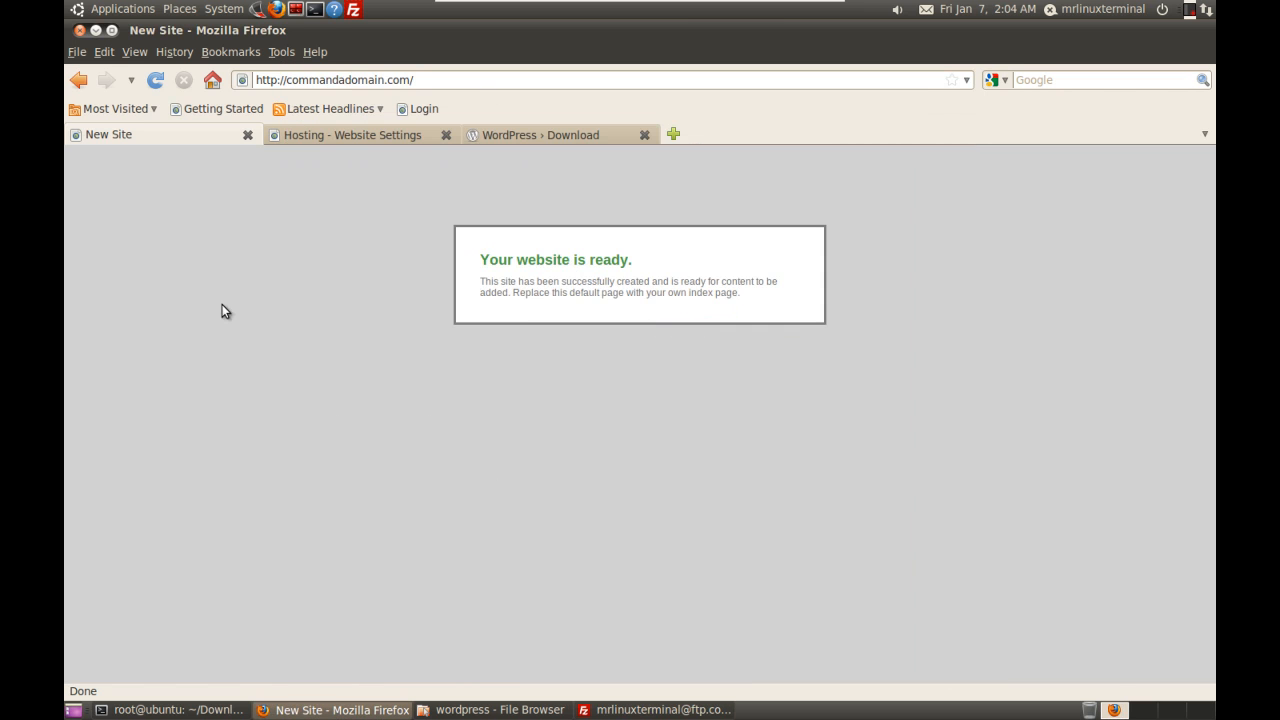
click(153, 84)
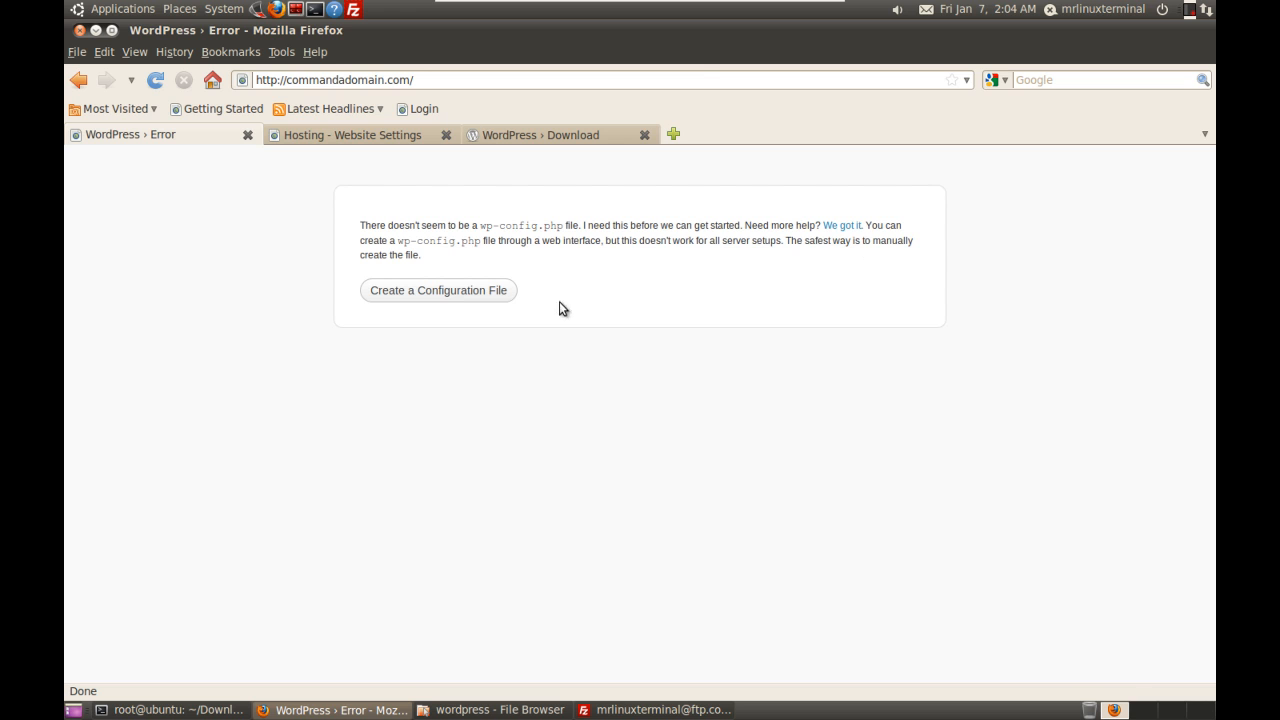
click(433, 292)
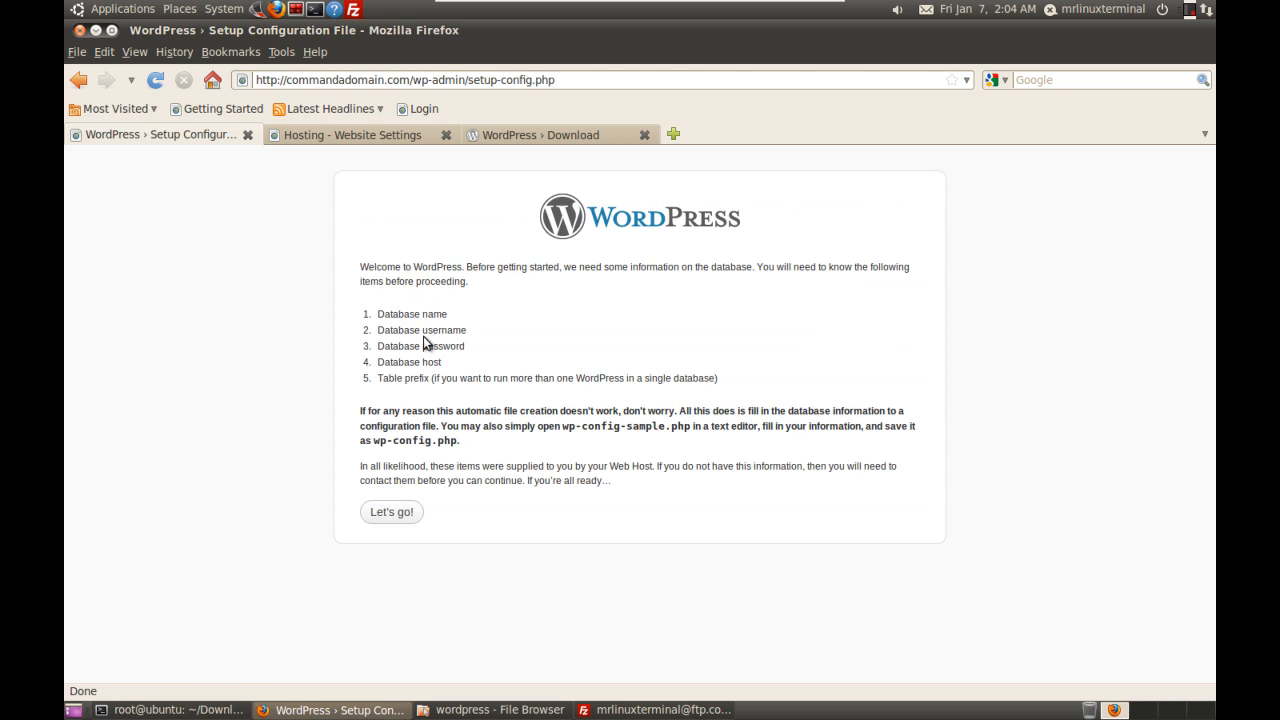
drag(364, 316, 438, 361)
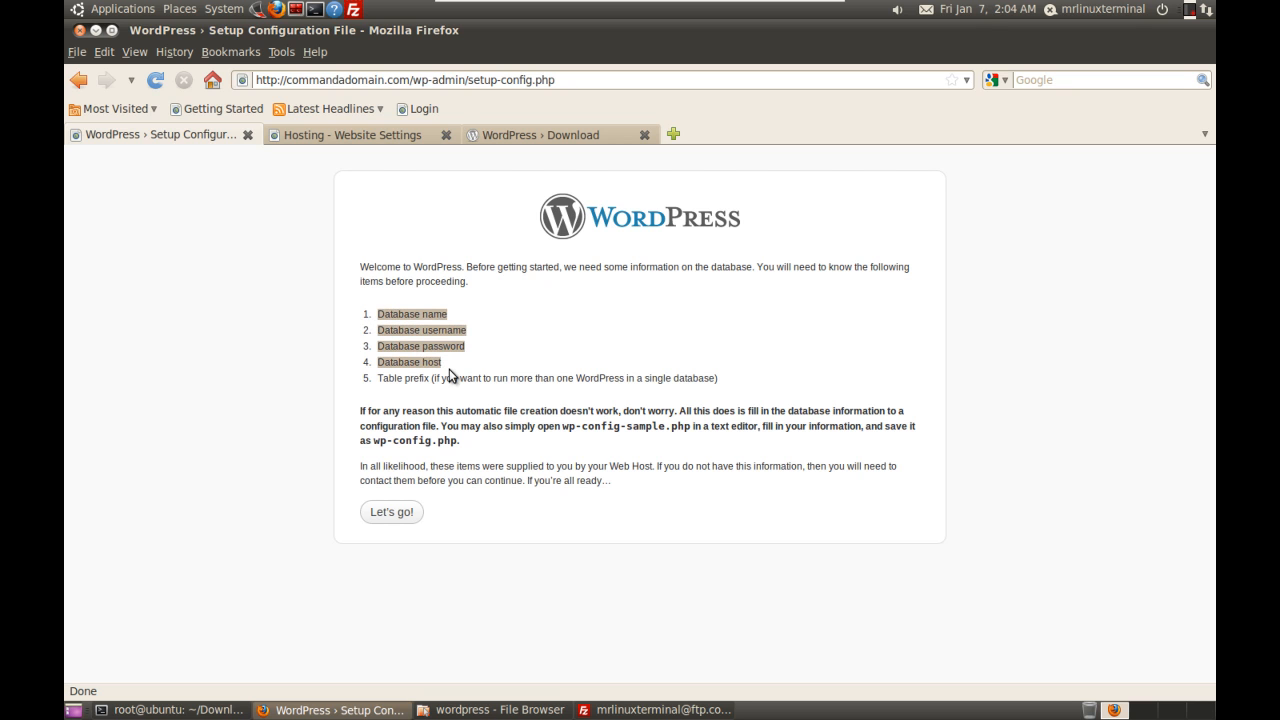
click(449, 369)
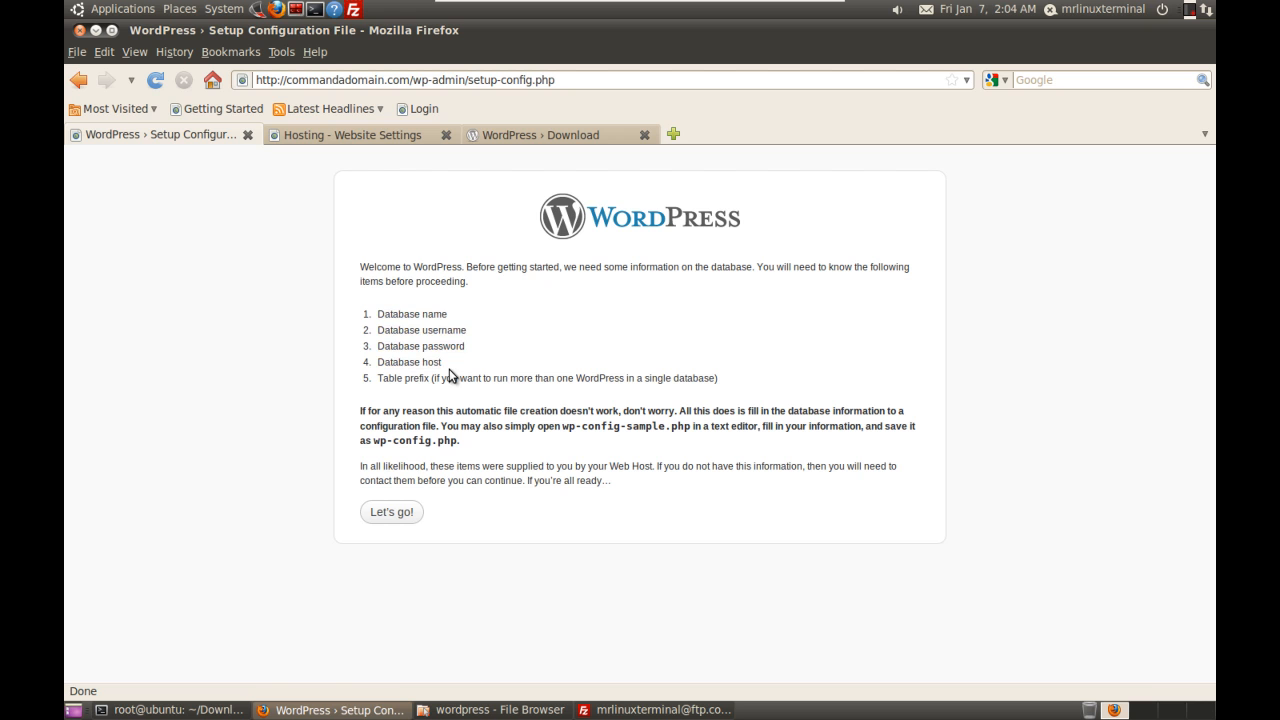
click(398, 514)
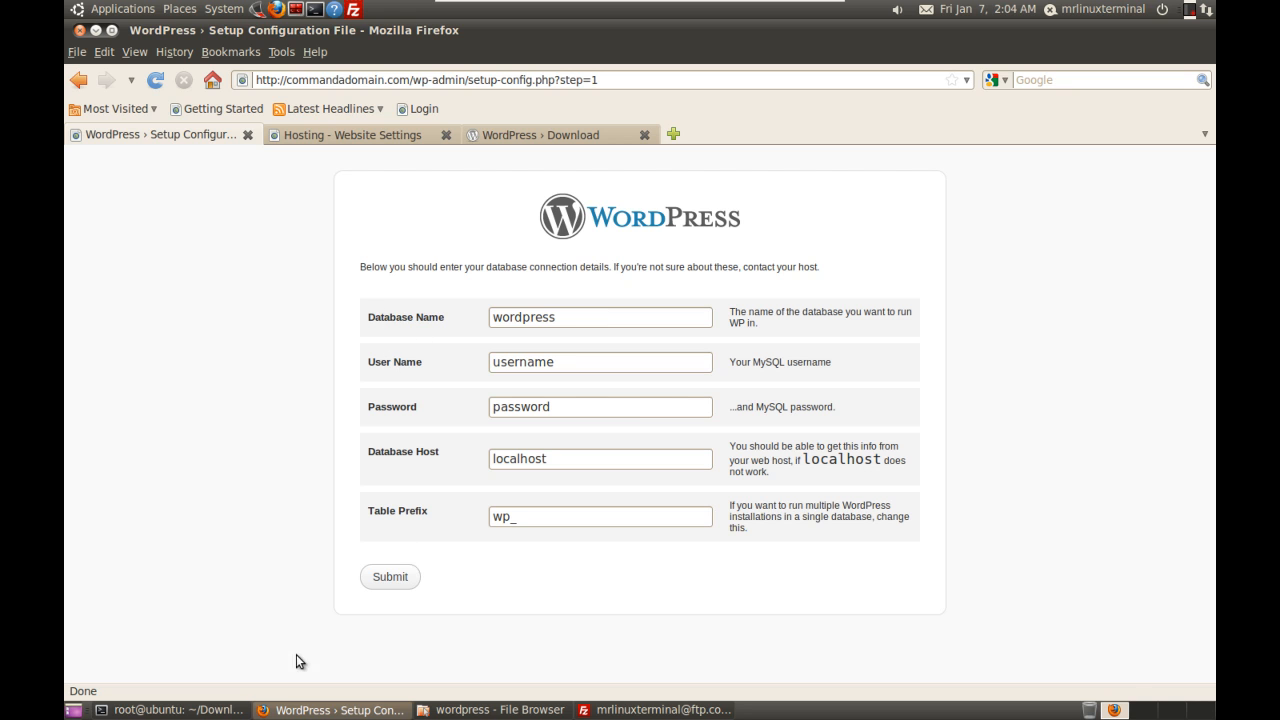
click(369, 135)
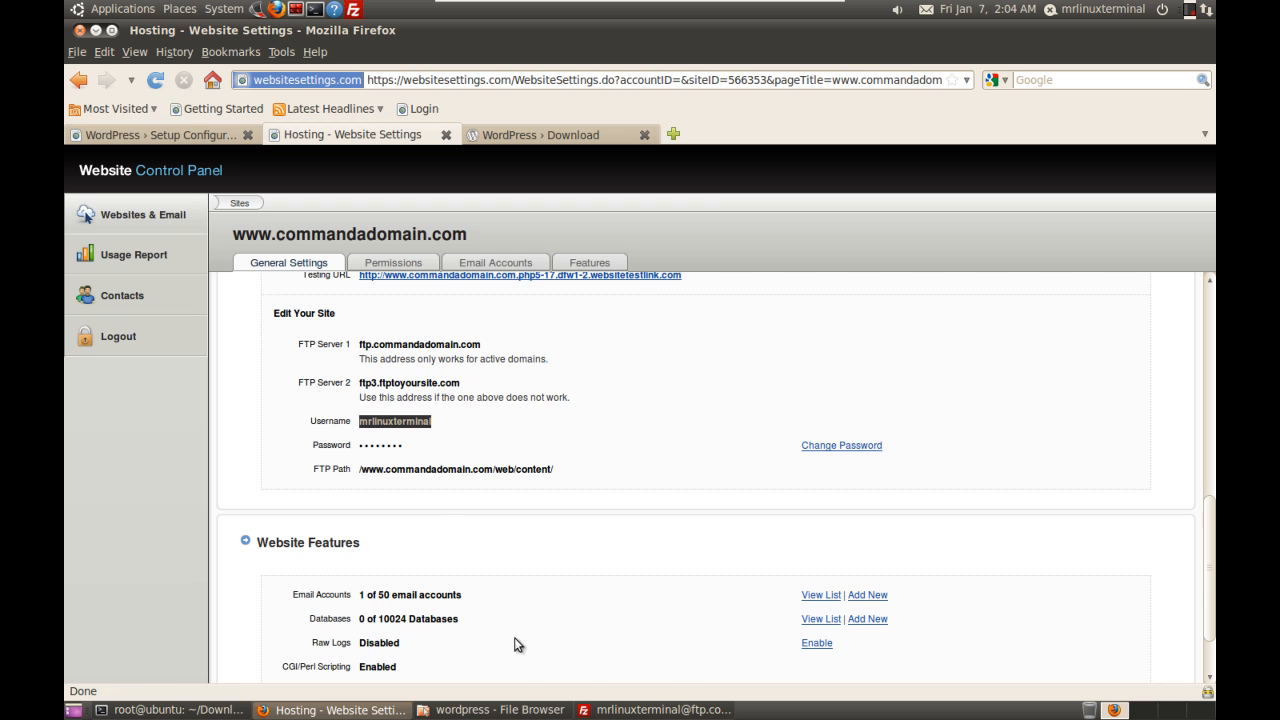
Step: Open the 546820_demodb database details in the hosting panel and copy its name
click(831, 620)
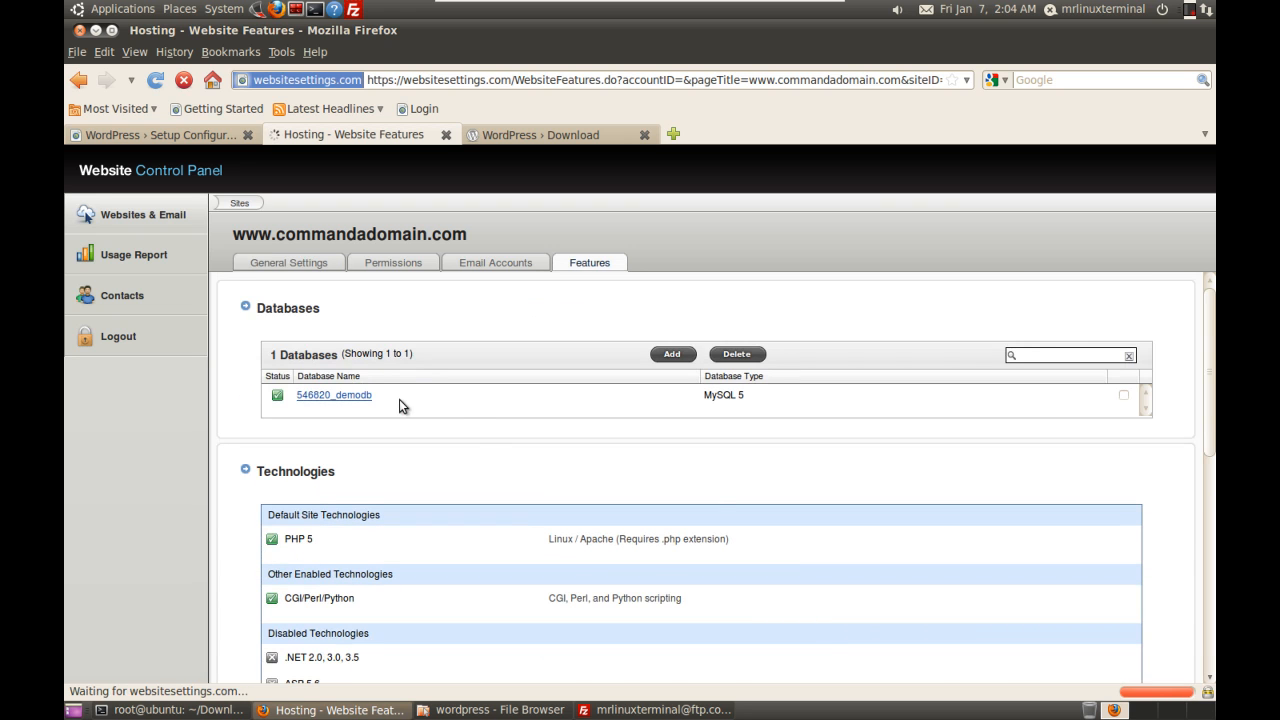
click(365, 397)
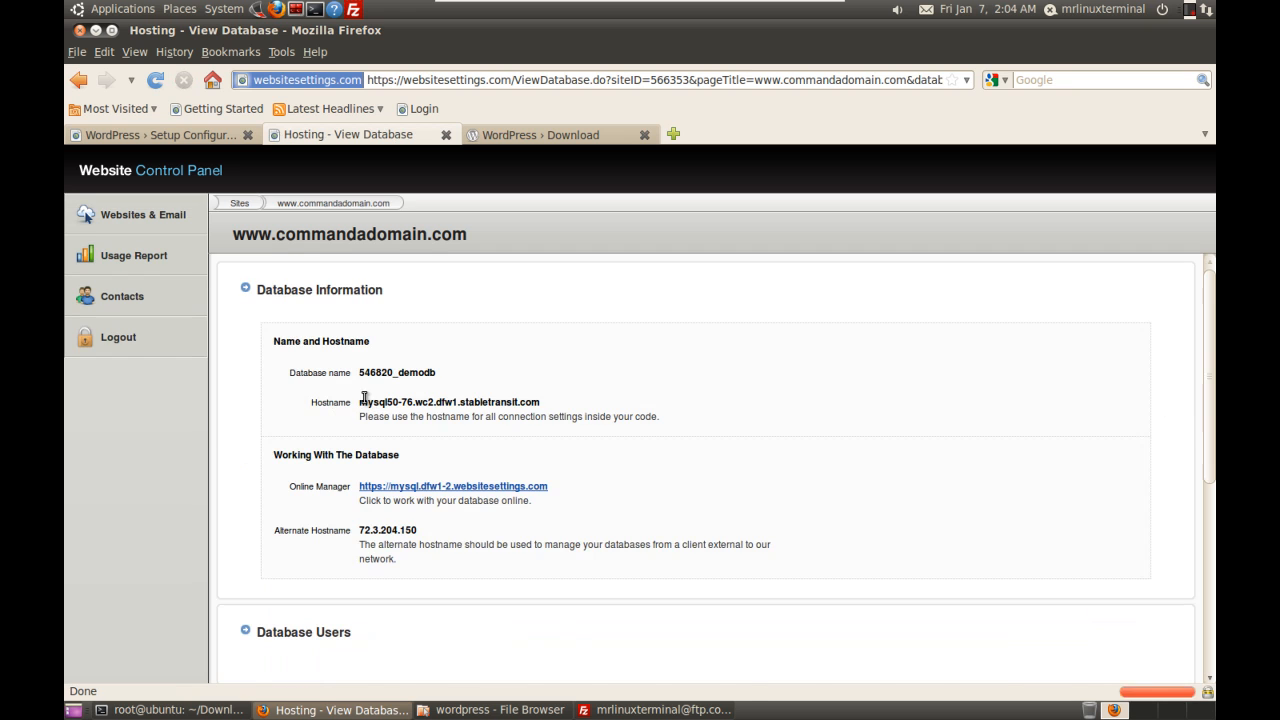
triple_click(402, 373)
right_click(400, 373)
click(434, 383)
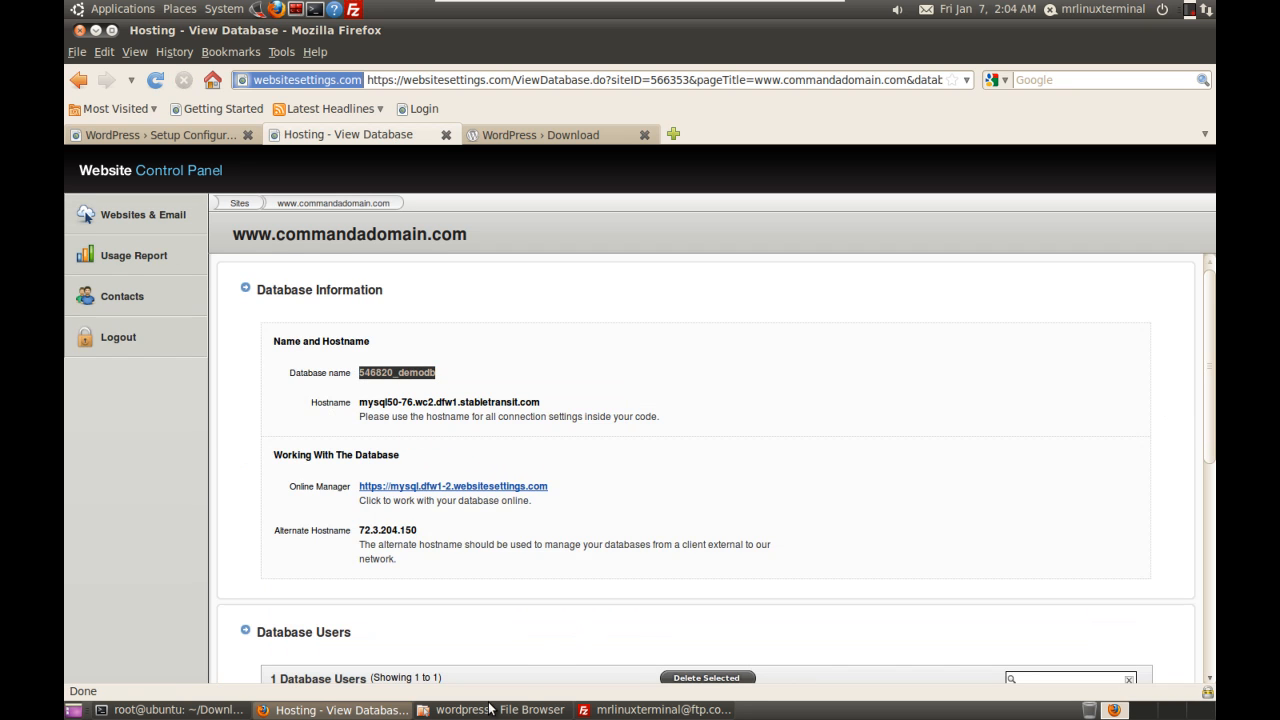
Step: Select the WordPress Database Name placeholder, then copy 546820_demodb again from the hosting page
click(533, 136)
click(171, 135)
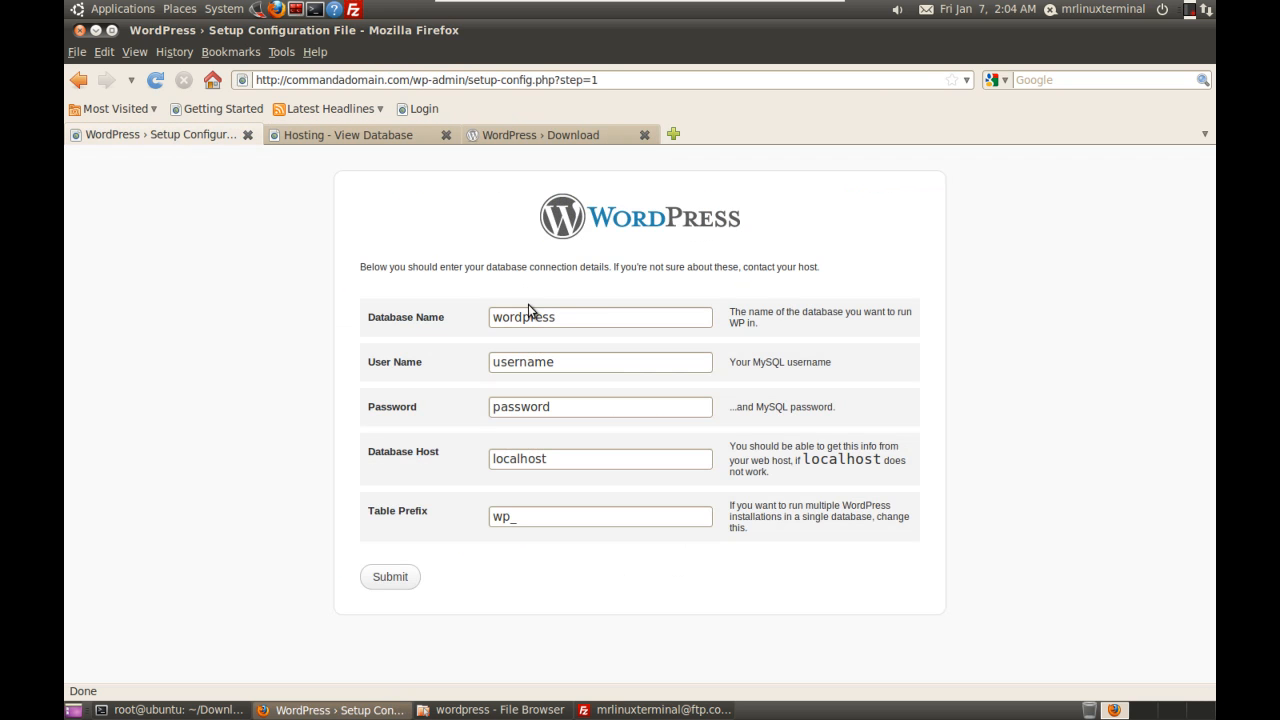
click(571, 317)
double_click(547, 321)
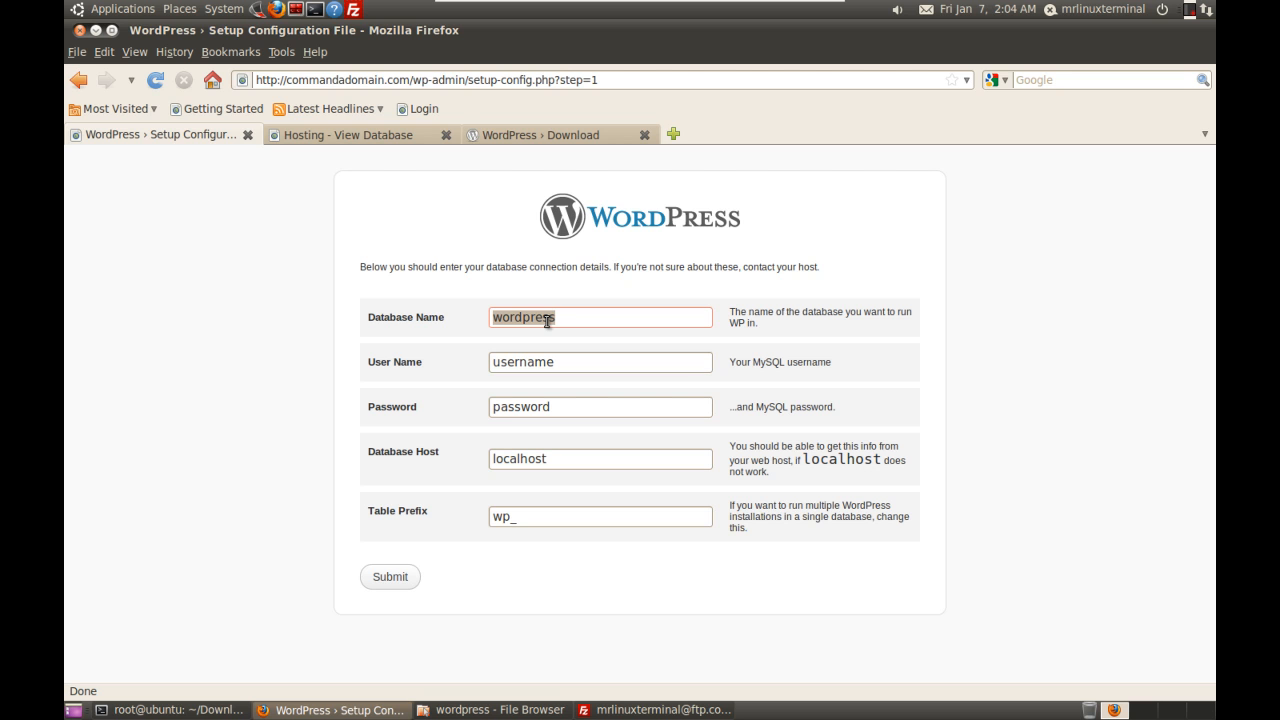
key(Right)
click(374, 136)
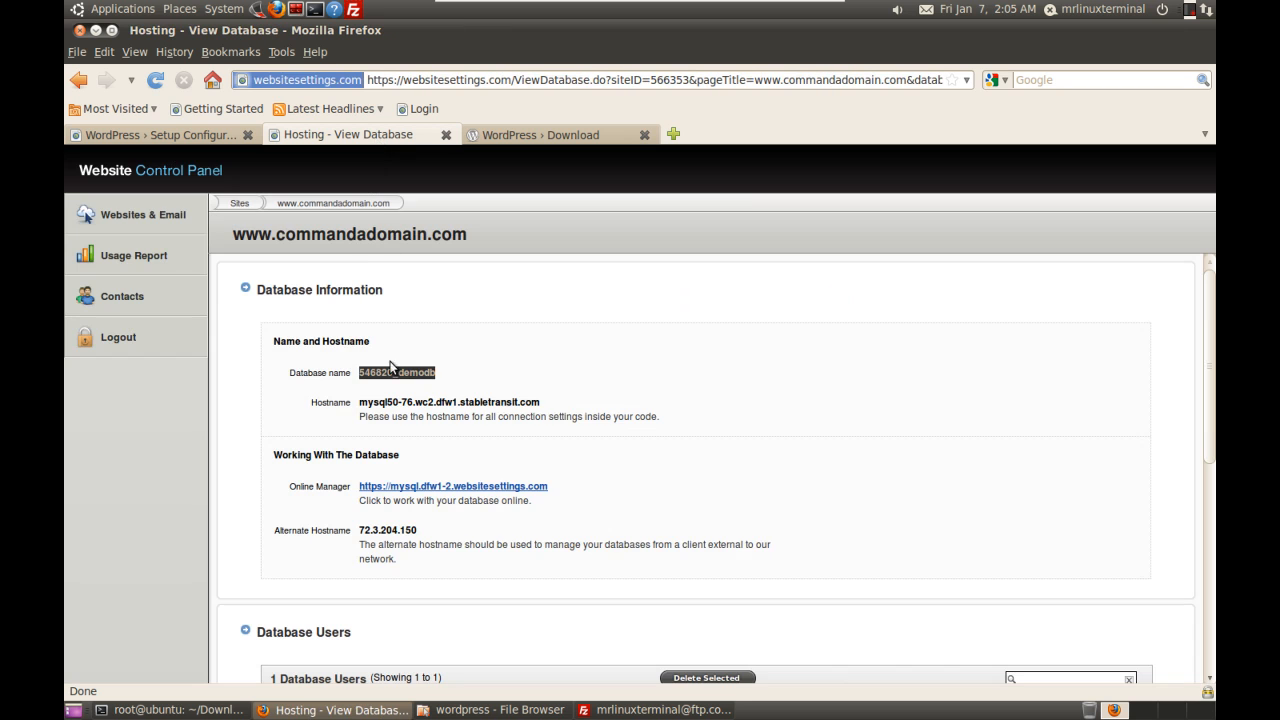
right_click(391, 366)
click(421, 391)
click(227, 141)
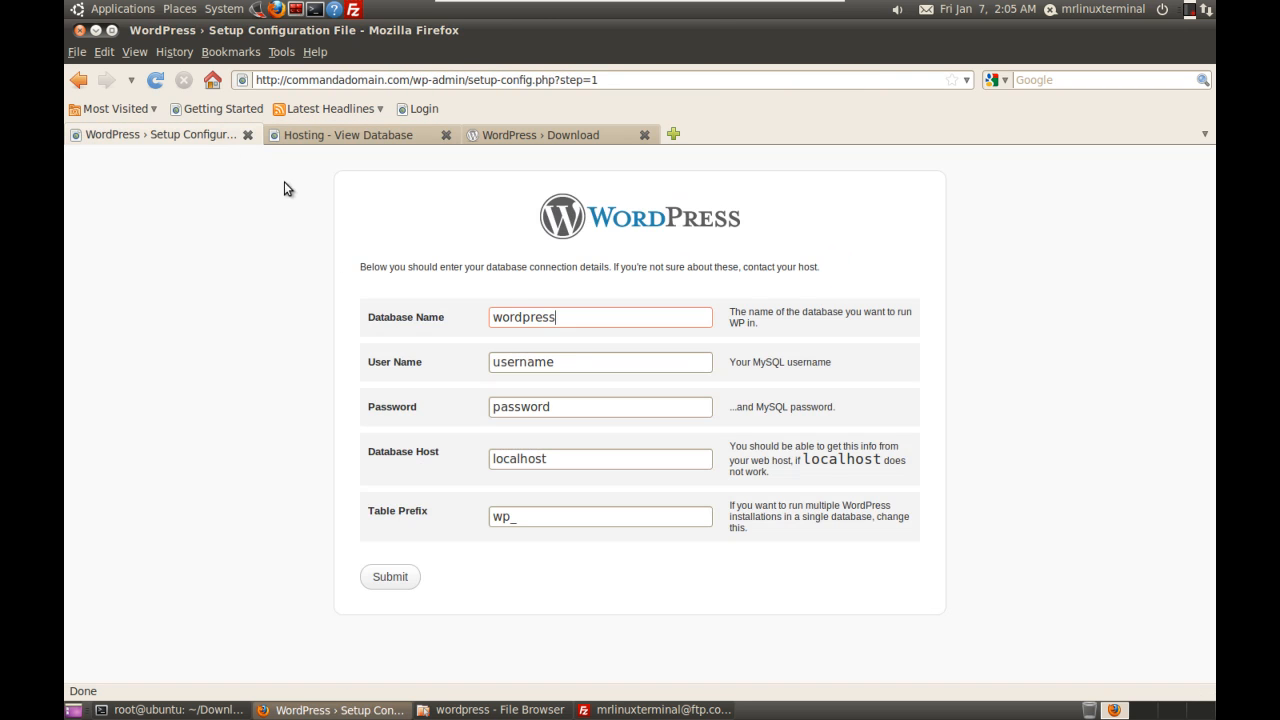
Step: Fill Database Name and User Name with 546820_demodb and enter the database password
double_click(528, 318)
key(ctrl+v)
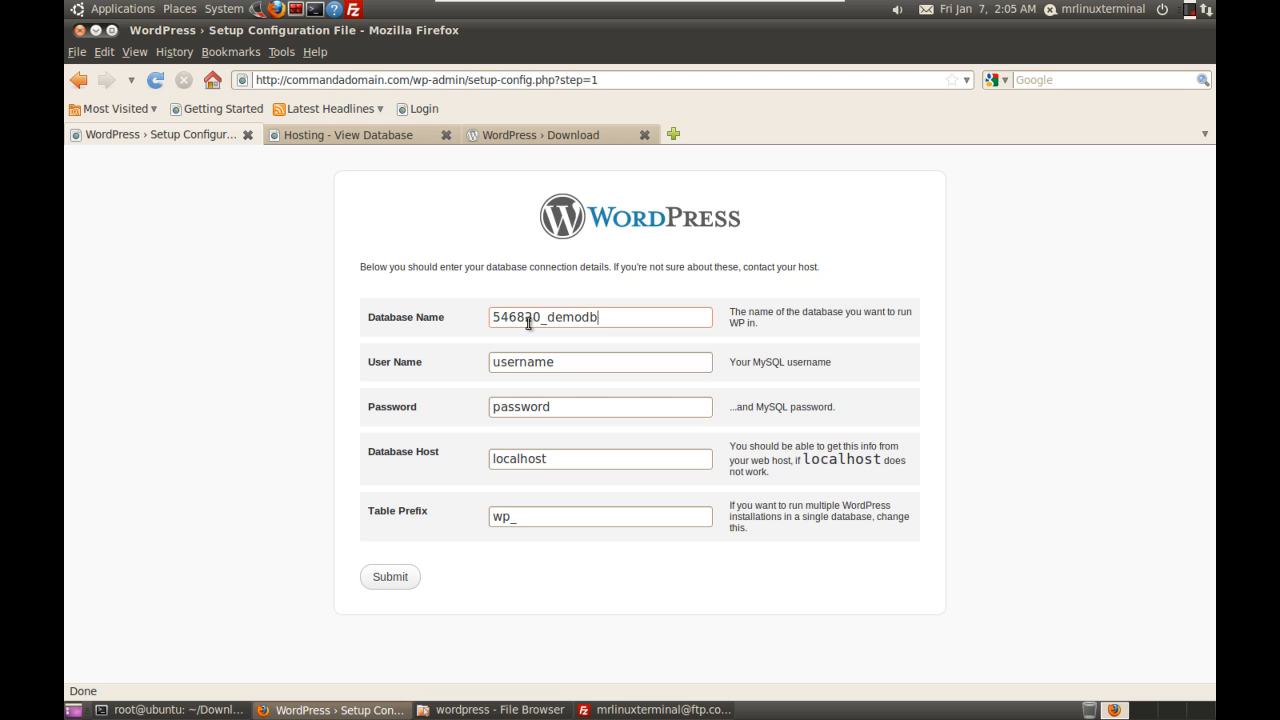
double_click(563, 364)
key(ctrl+v)
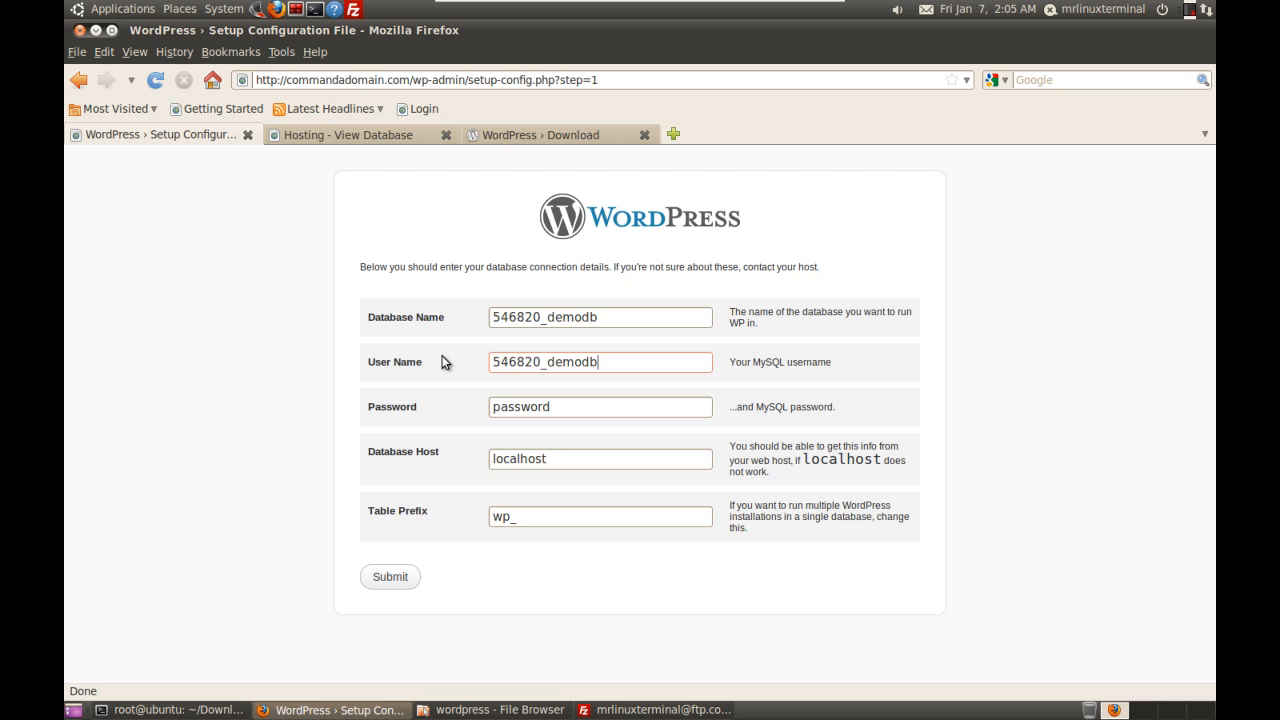
double_click(551, 406)
key(BackSpace)
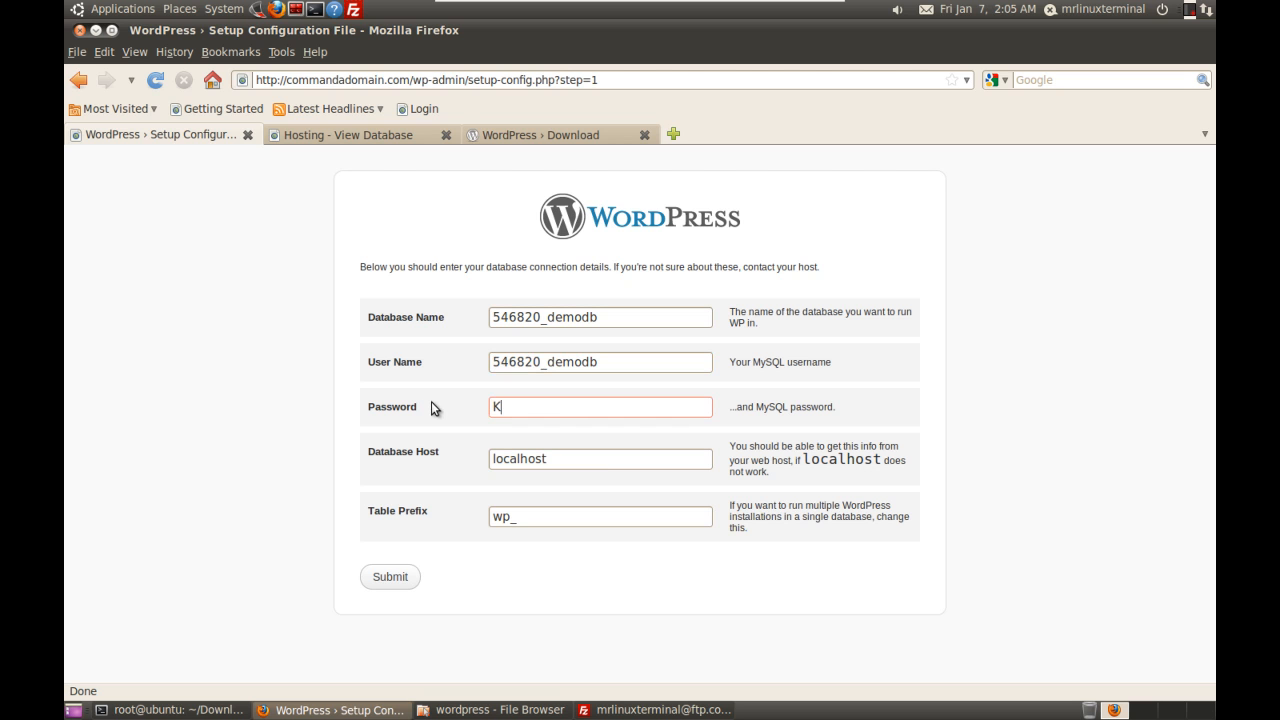
Step: Copy the hostname mysql50-76.wc2.dfw1.stabletransit.com from the hosting panel into Database Host
click(335, 140)
drag(540, 402, 358, 402)
right_click(515, 410)
click(527, 412)
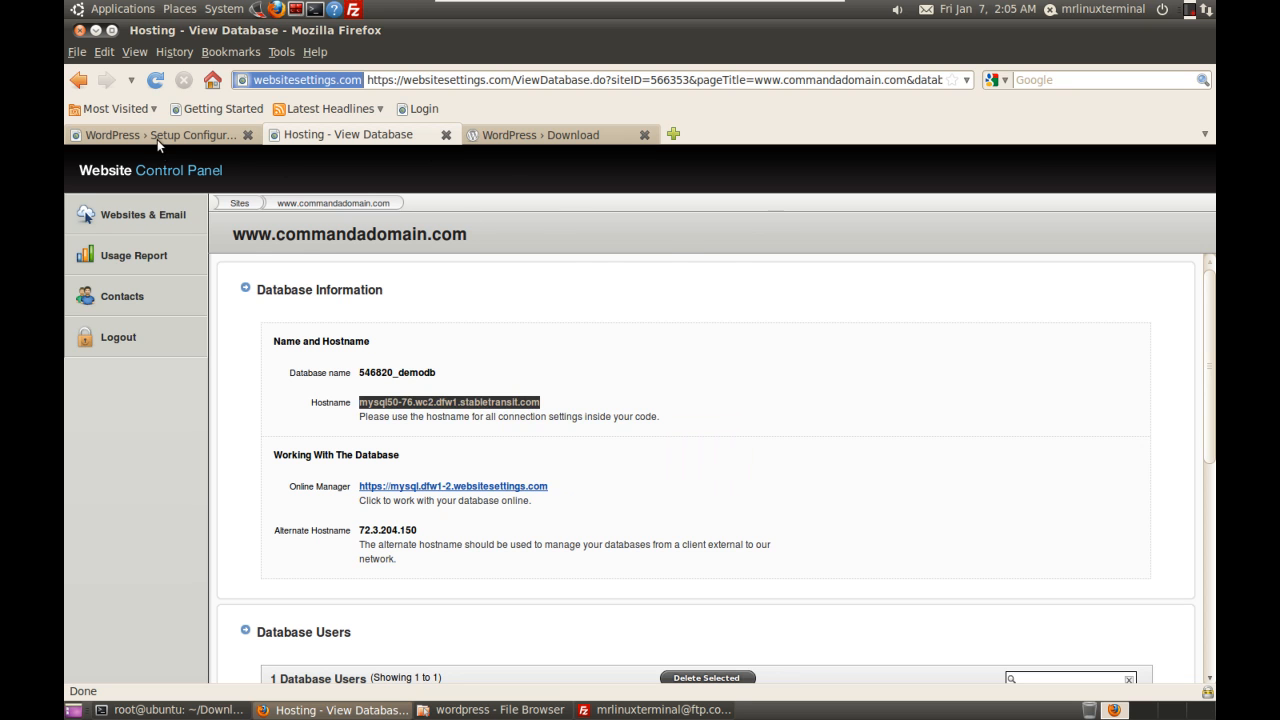
click(157, 143)
click(581, 463)
key(BackSpace)
key(BackSpace)
key(BackSpace)
key(BackSpace)
key(BackSpace)
key(BackSpace)
key(BackSpace)
key(BackSpace)
key(ctrl+v)
Step: Remove the wp_ table prefix, submit the connection details, and run the install
drag(568, 517, 461, 515)
key(BackSpace)
click(390, 577)
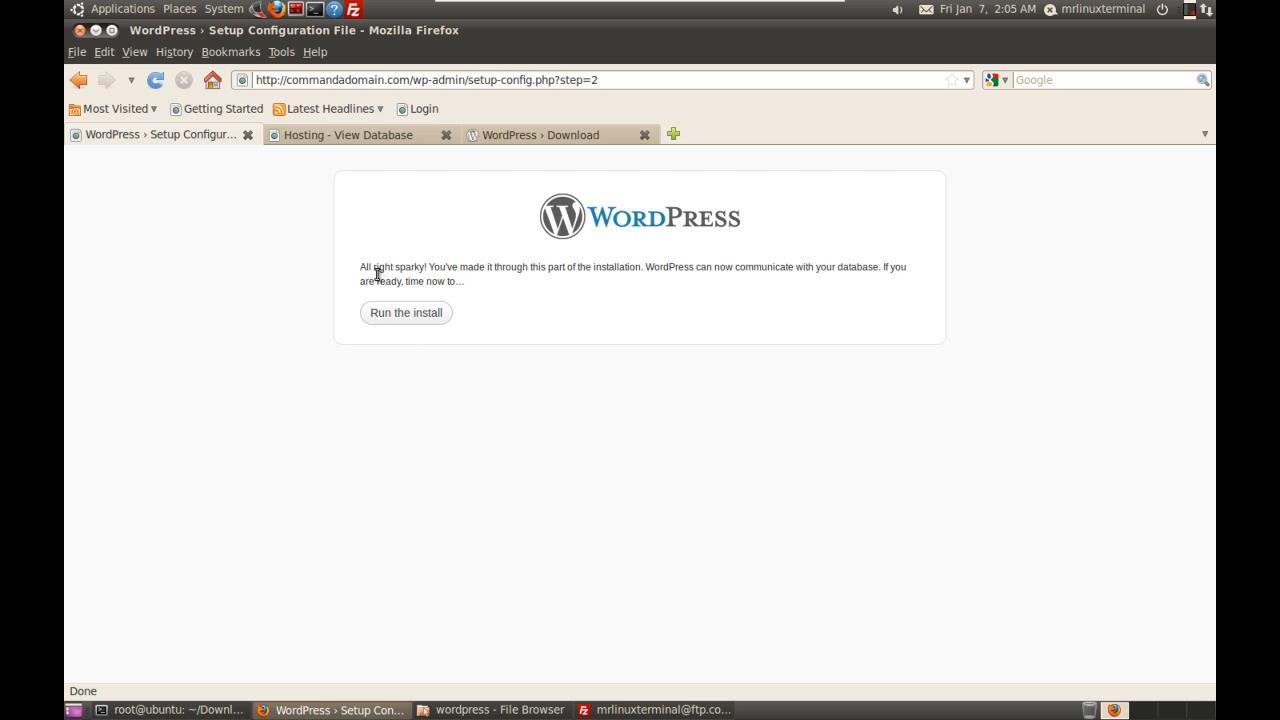
click(428, 313)
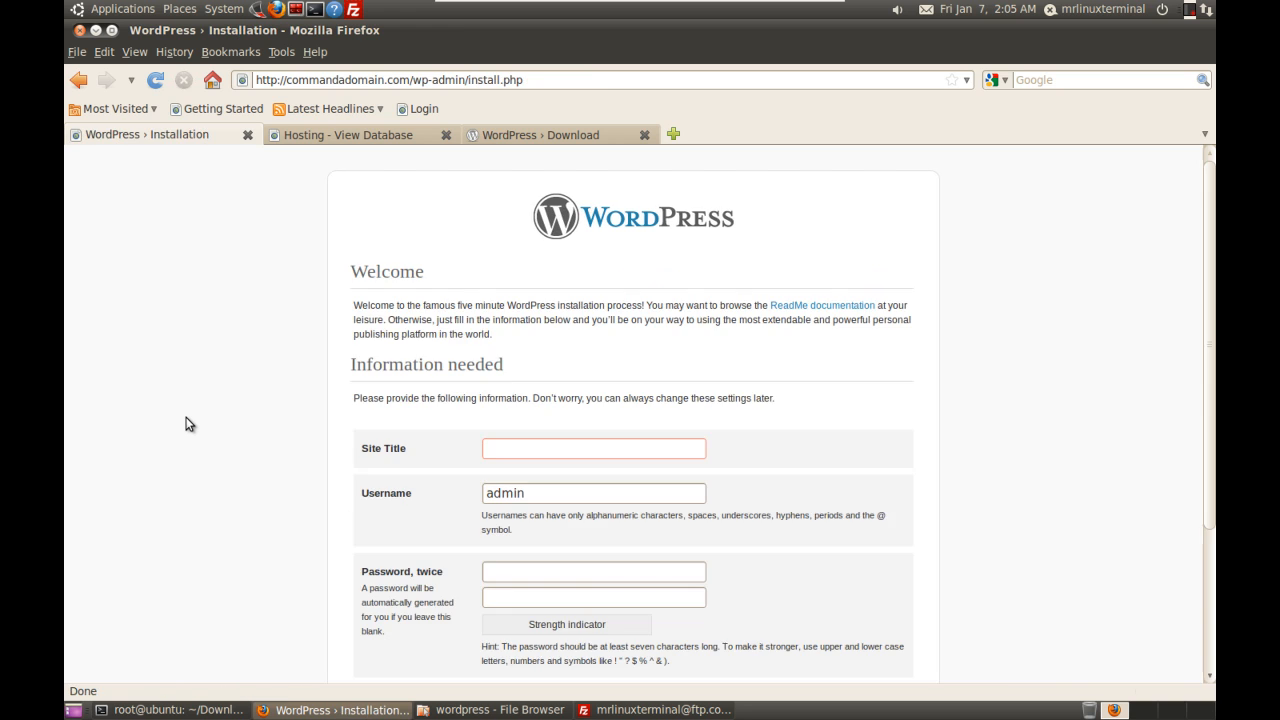
Step: Enter Commandadomain as the Site Title, correcting a mistyped letter
click(523, 444)
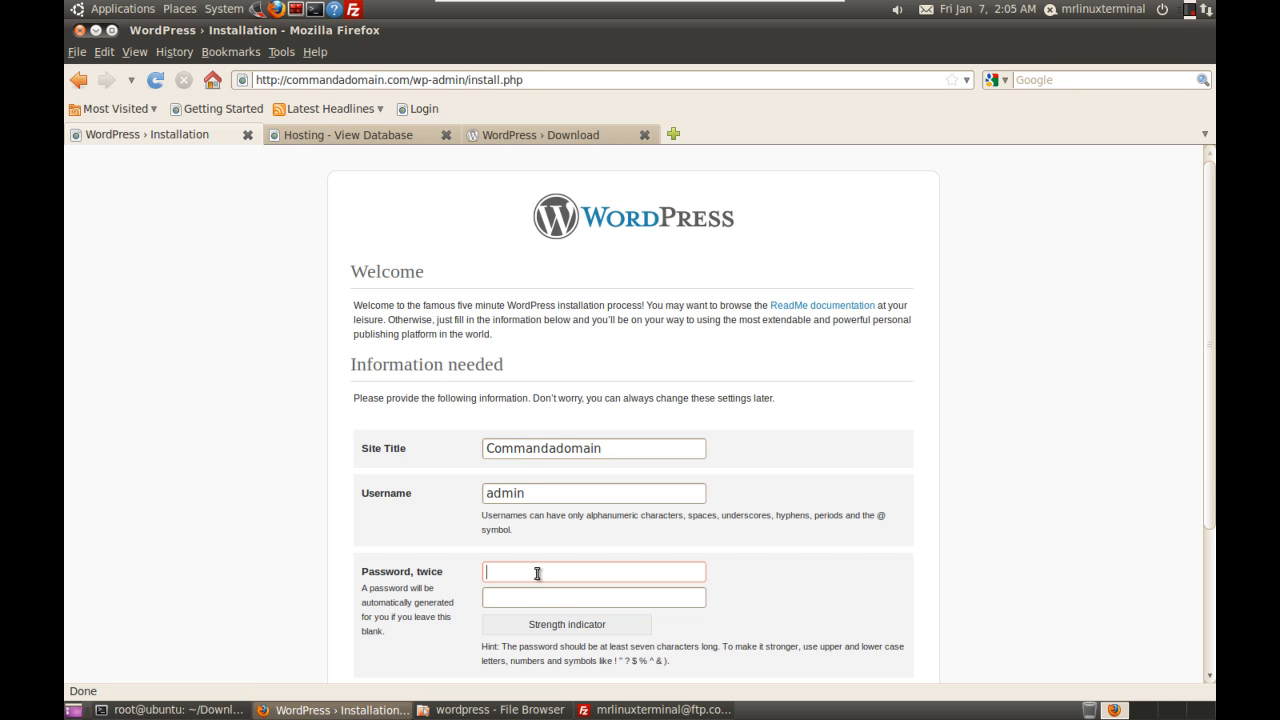
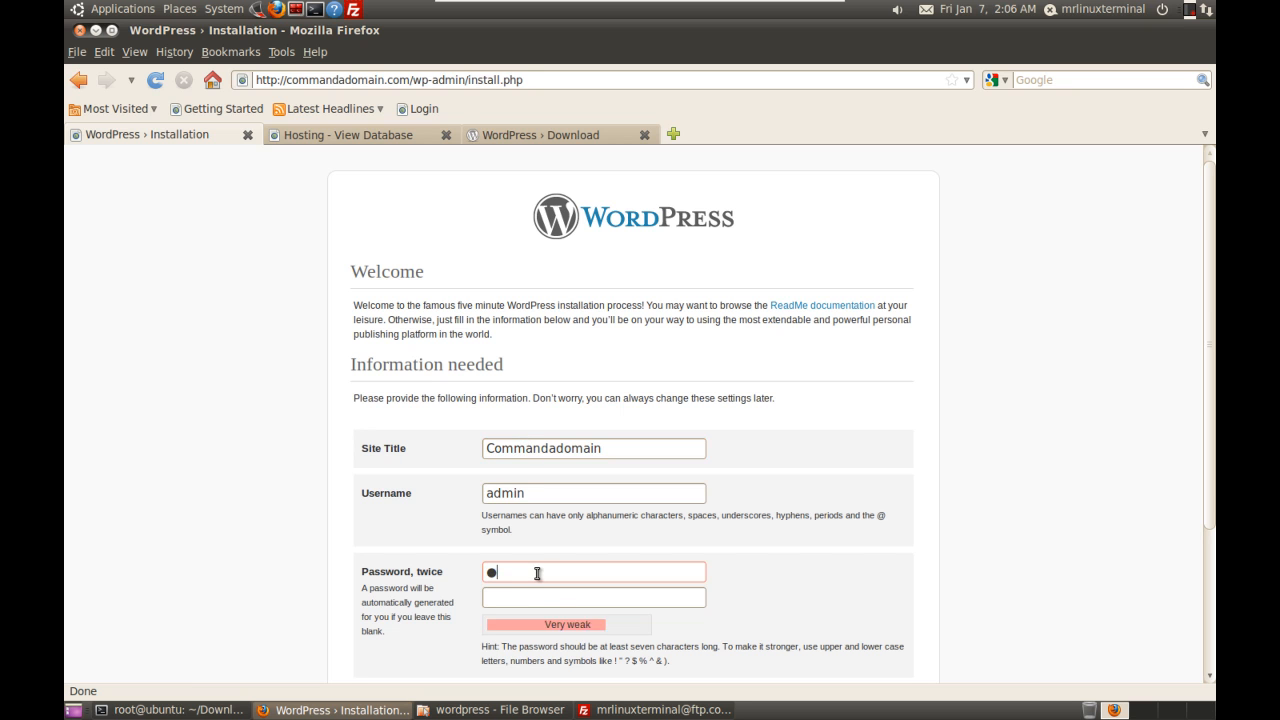
Step: Enter the same admin password in both Password boxes and scroll down to the E-mail field
key(BackSpace)
key(BackSpace)
key(BackSpace)
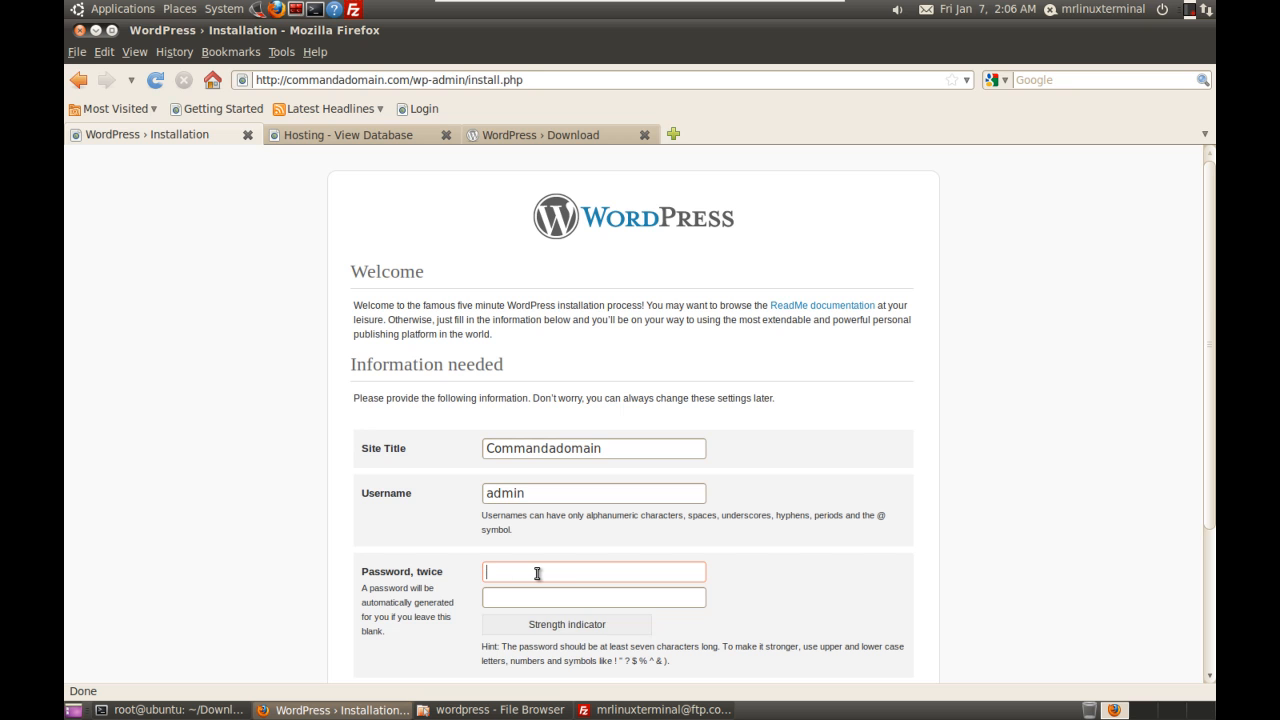
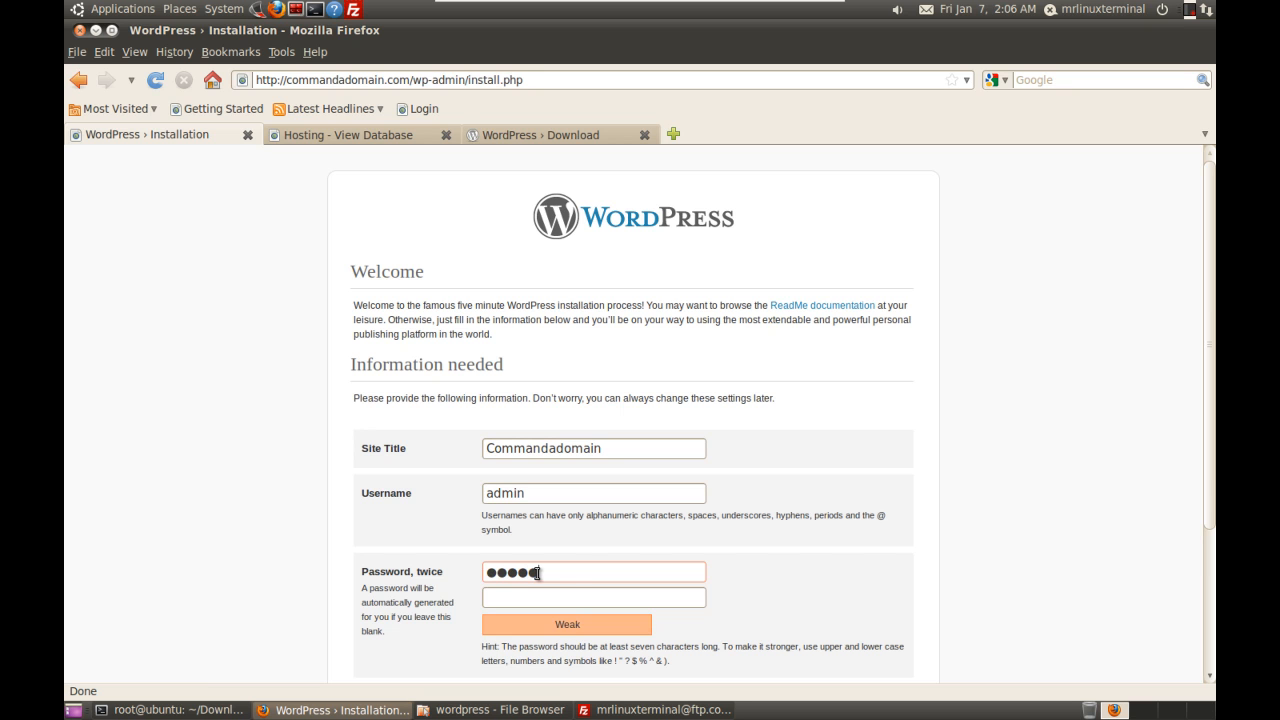
key(Tab)
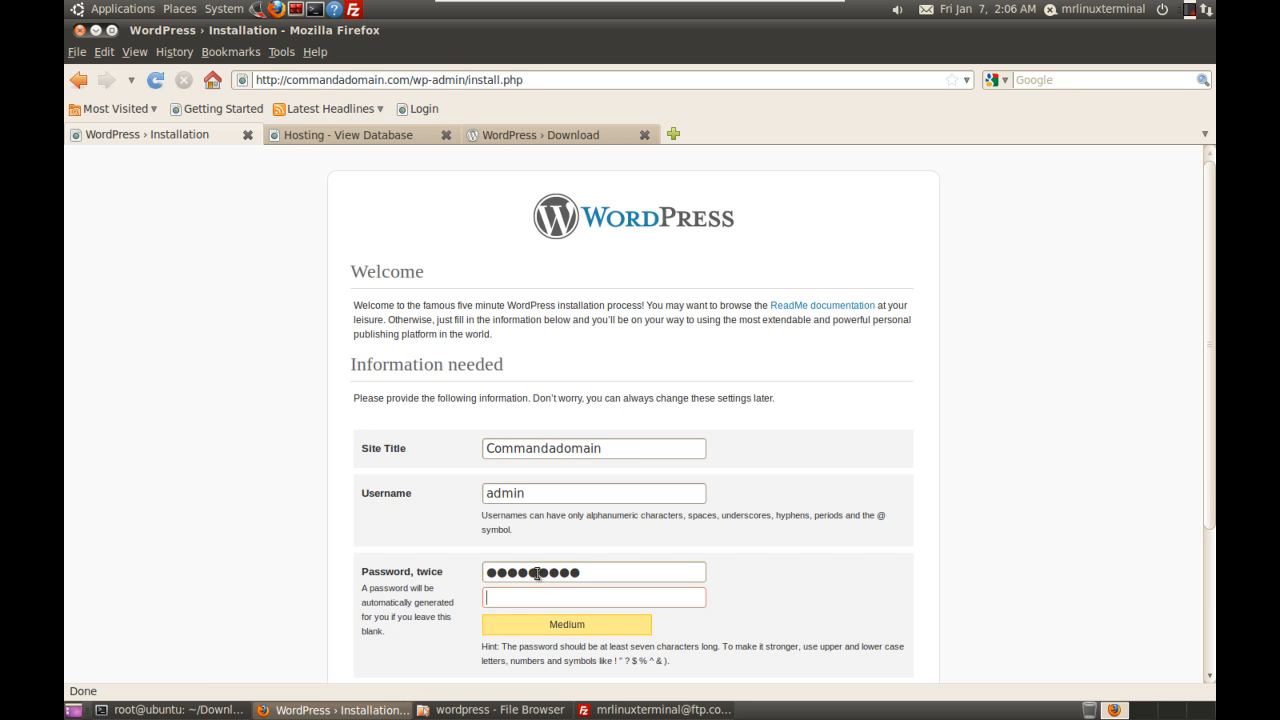
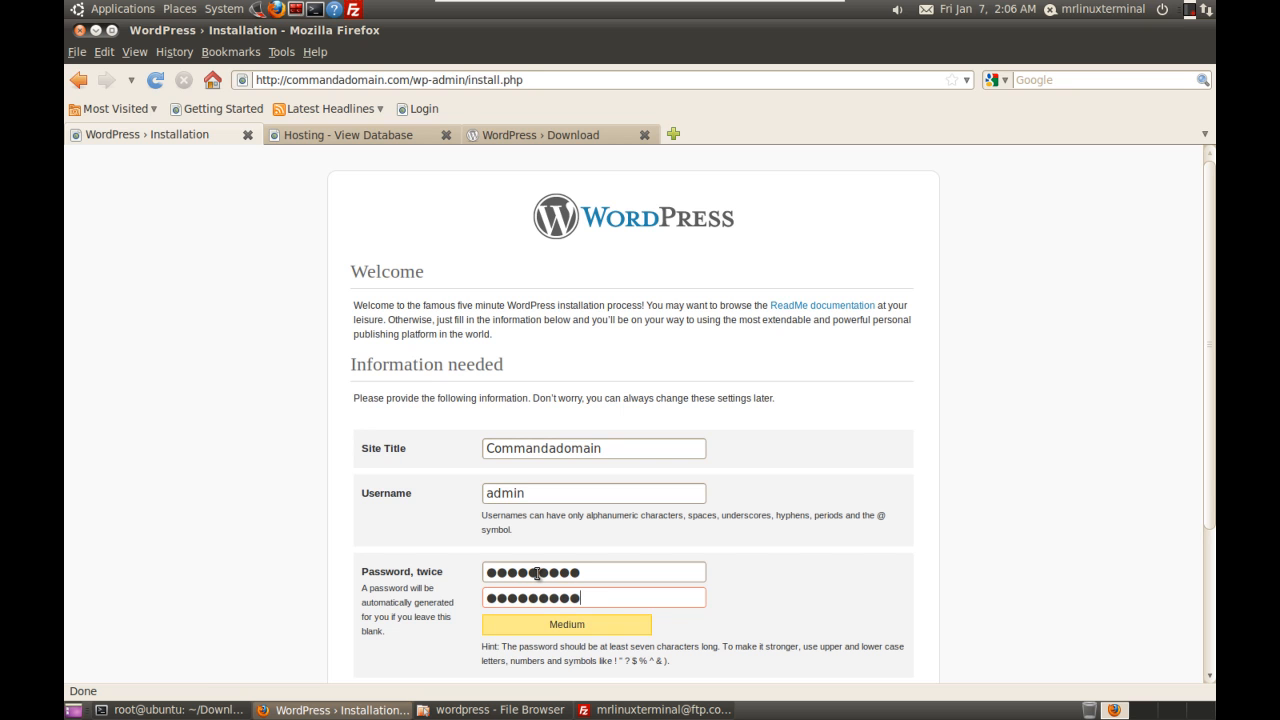
drag(1209, 193, 1206, 340)
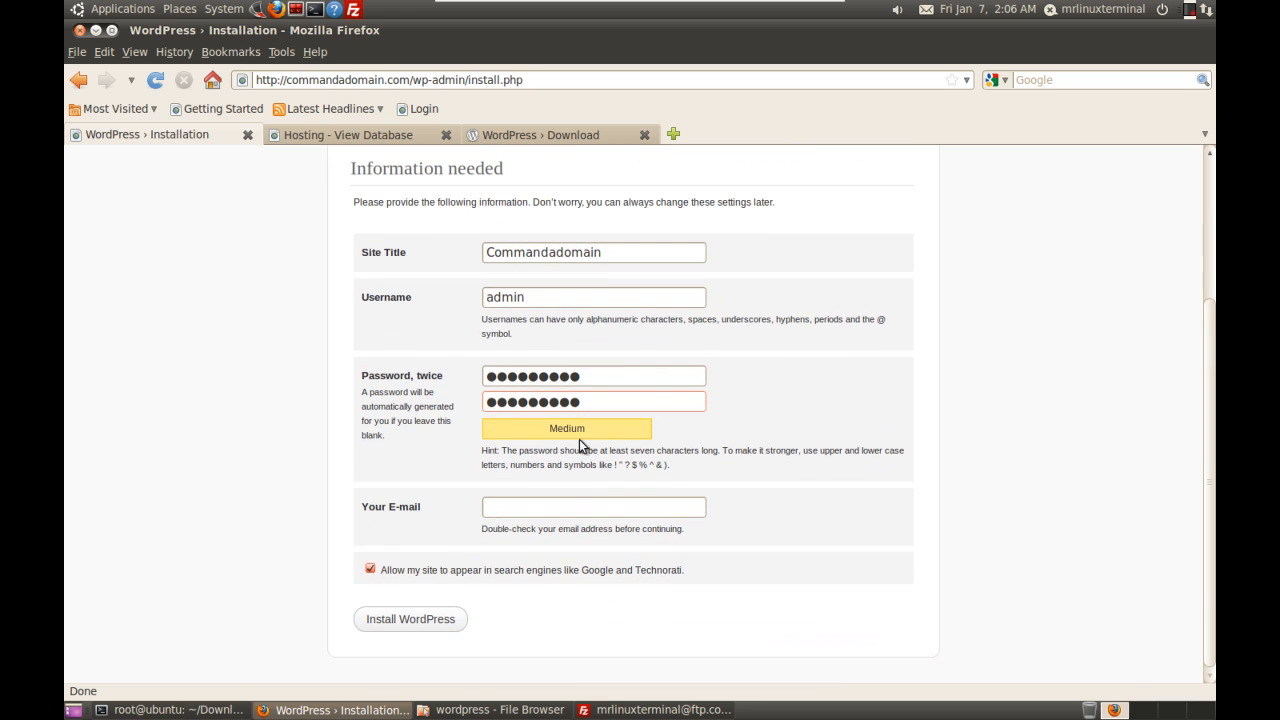
Step: Select the site's e-mail address on commandadomain.com's Email Accounts page, then return to WordPress
click(384, 137)
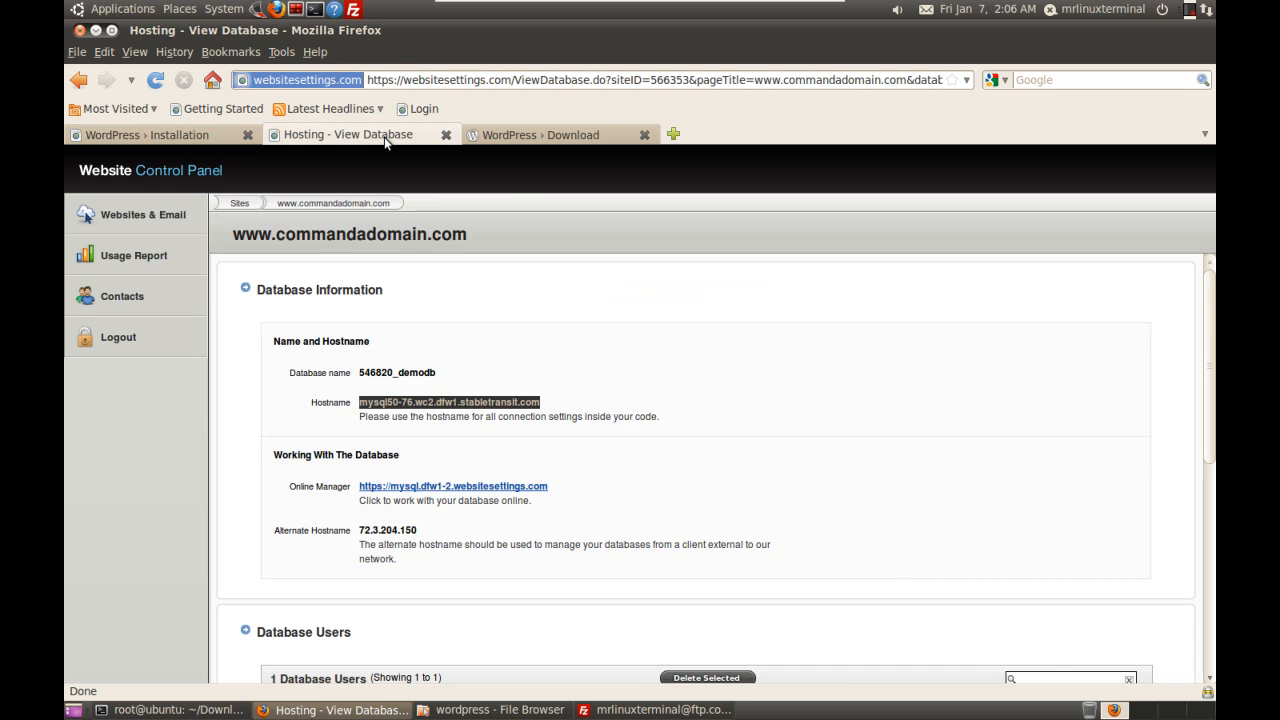
click(566, 412)
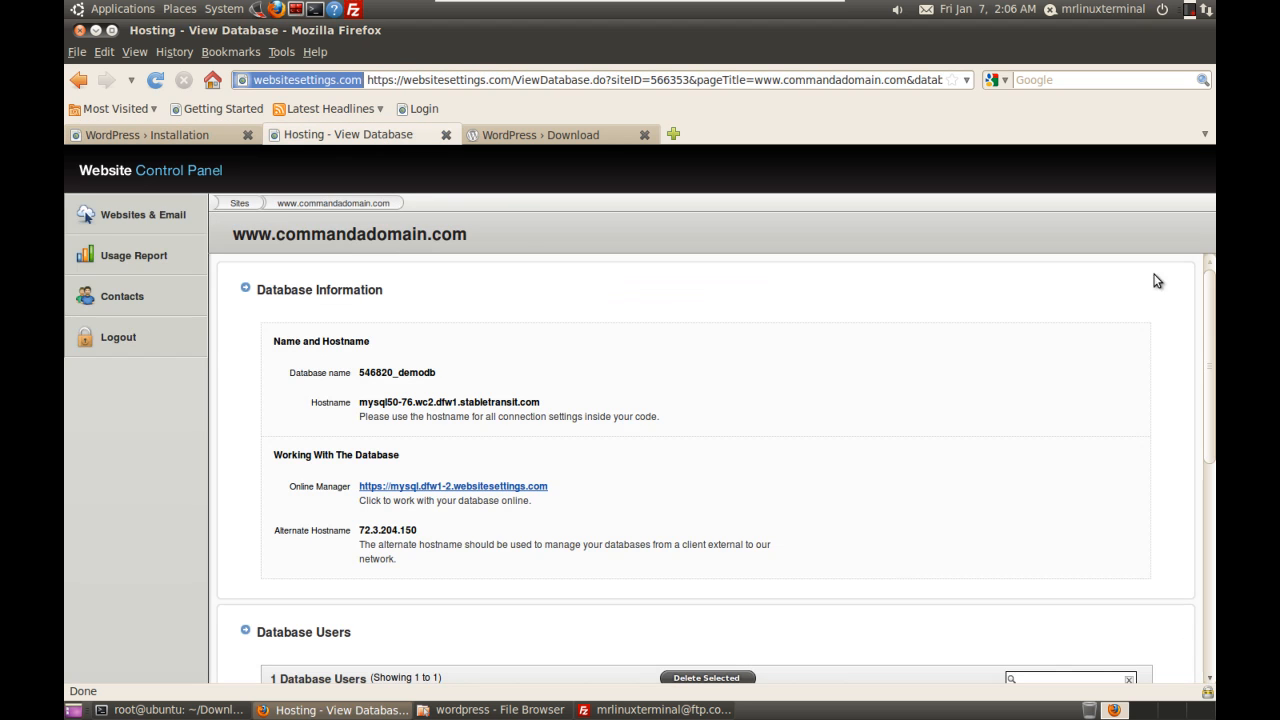
drag(1211, 349, 1199, 185)
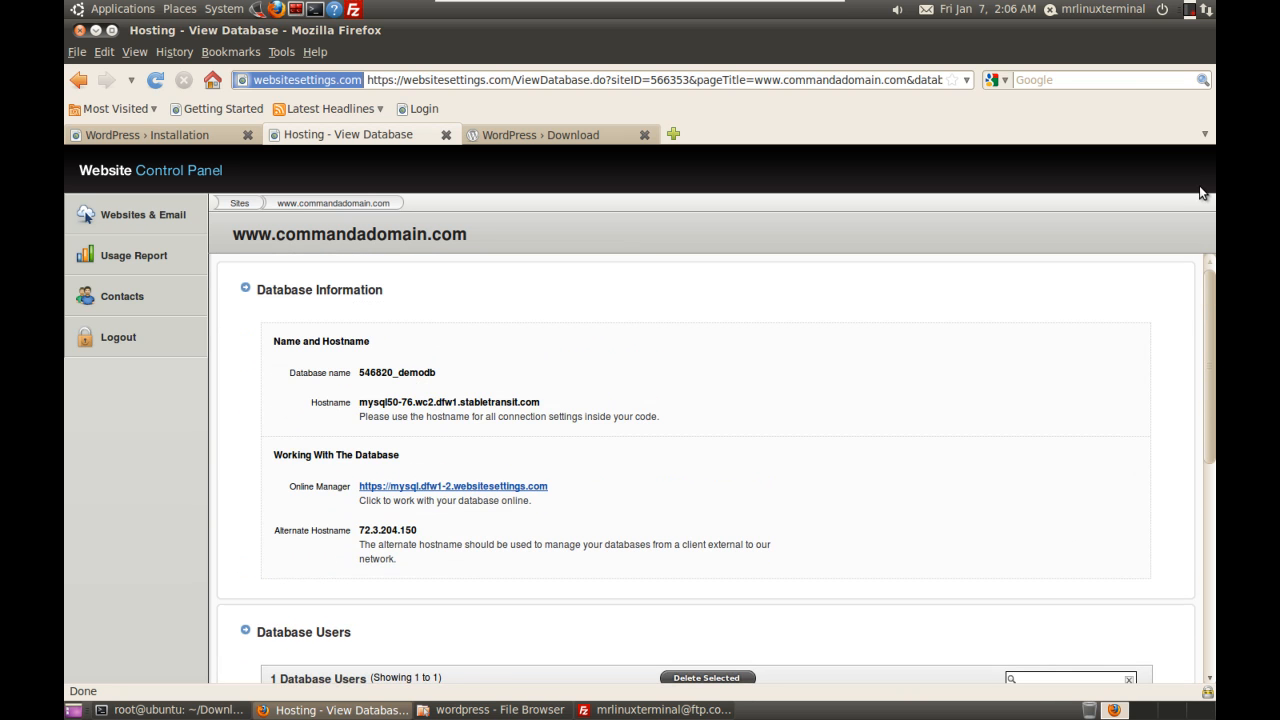
click(278, 204)
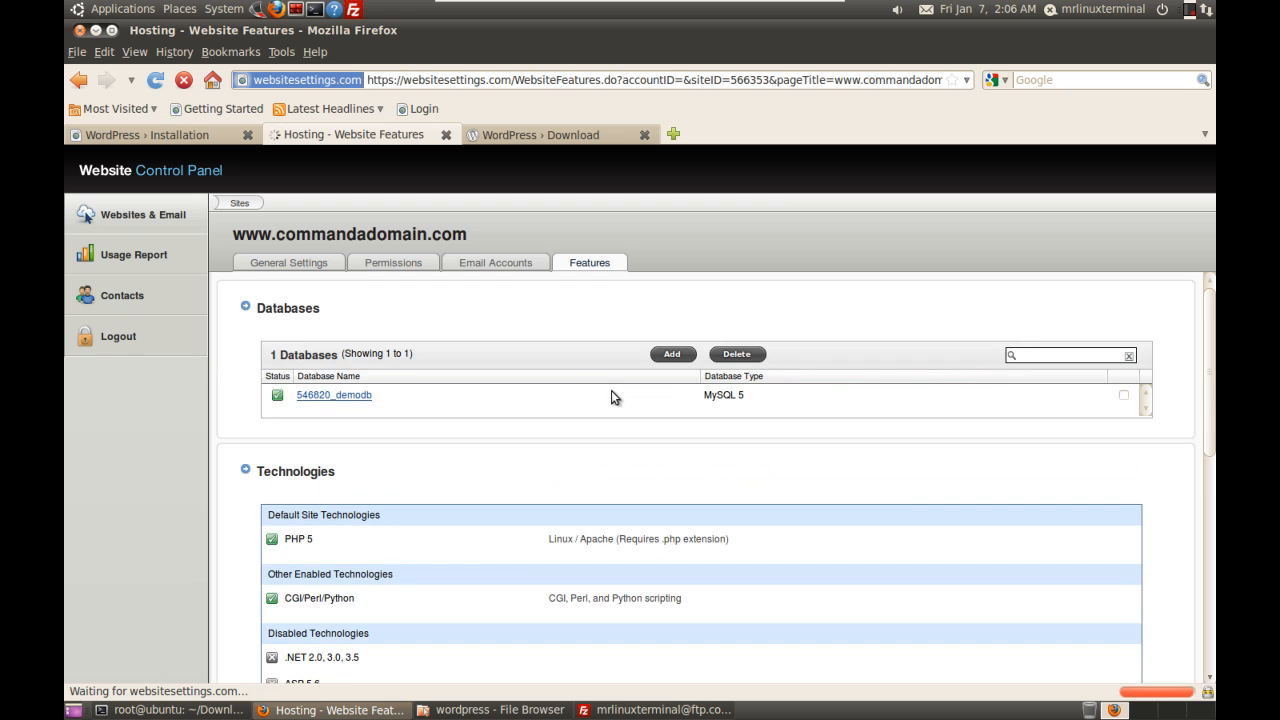
click(512, 261)
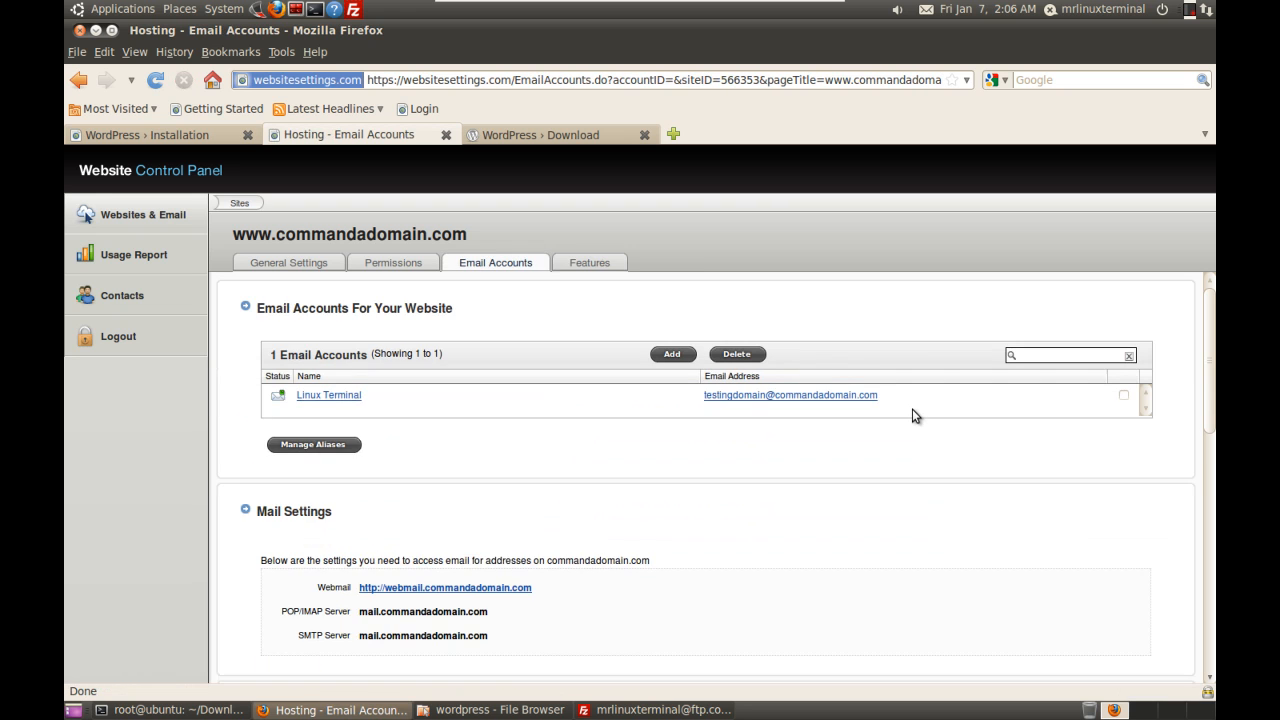
drag(894, 400, 688, 400)
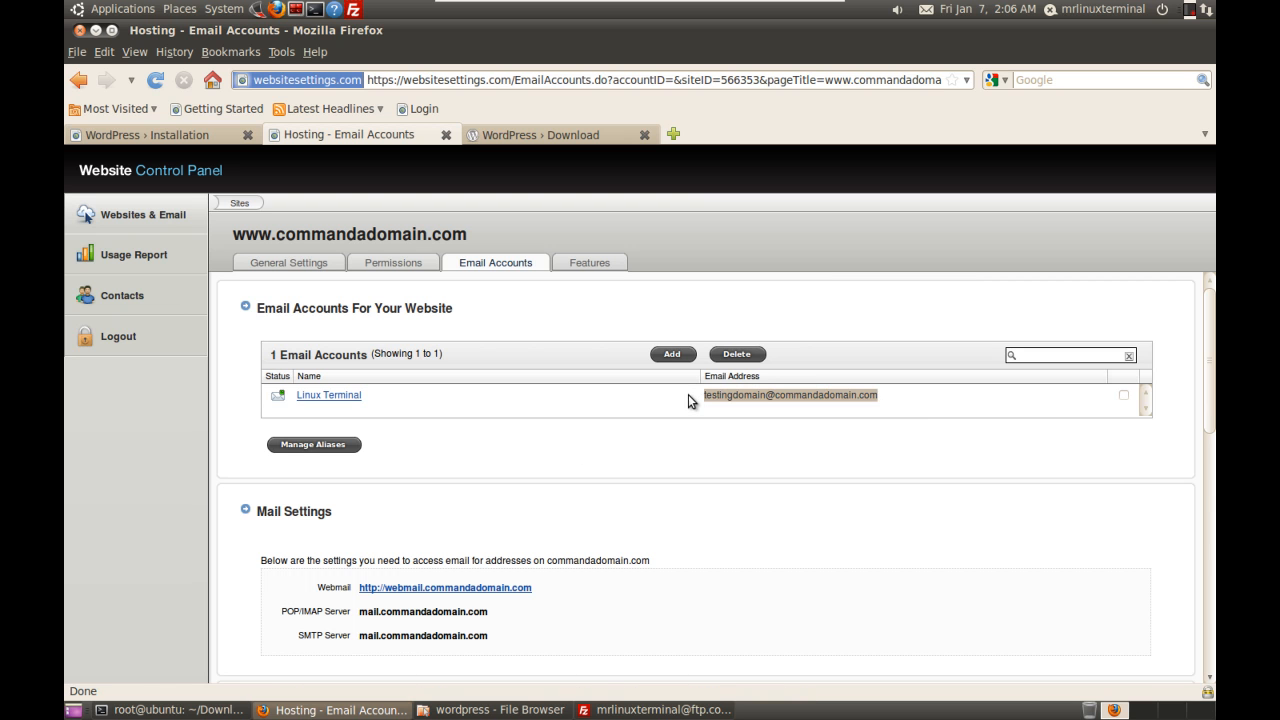
click(203, 137)
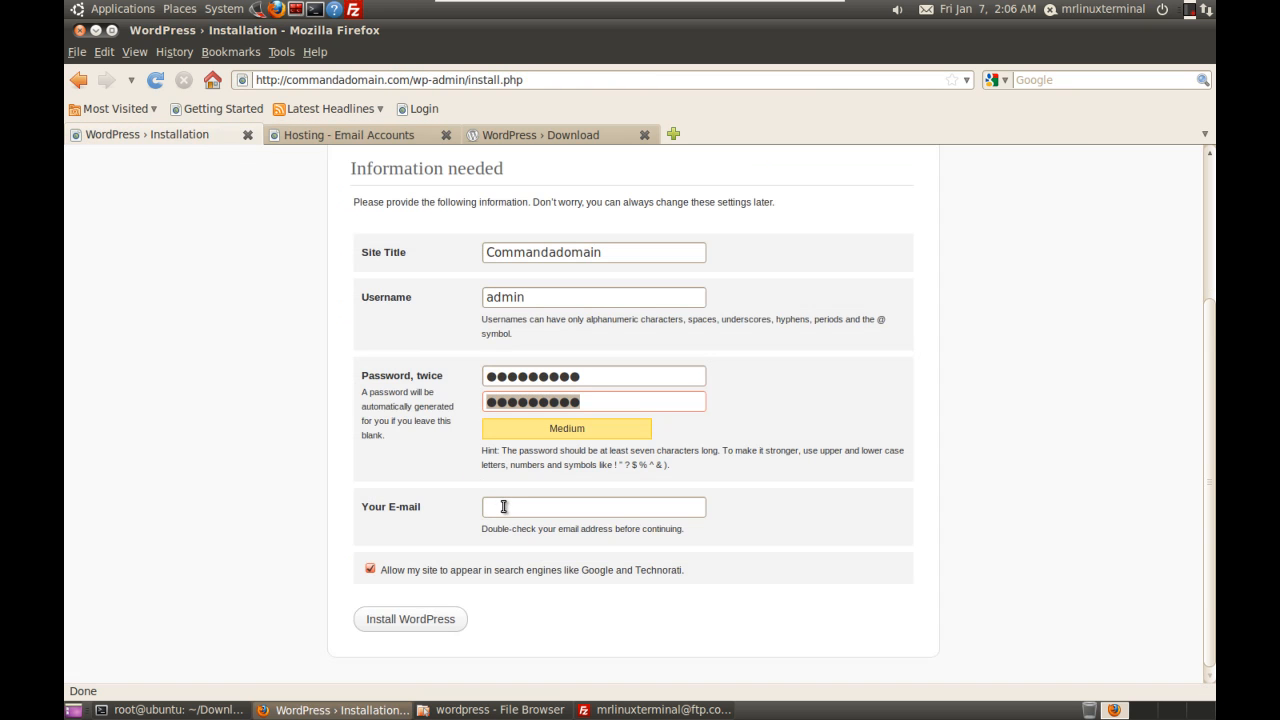
Step: Paste the copied e-mail into Your E-mail, install WordPress, and let Firefox save the password
click(503, 507)
key(ctrl+v)
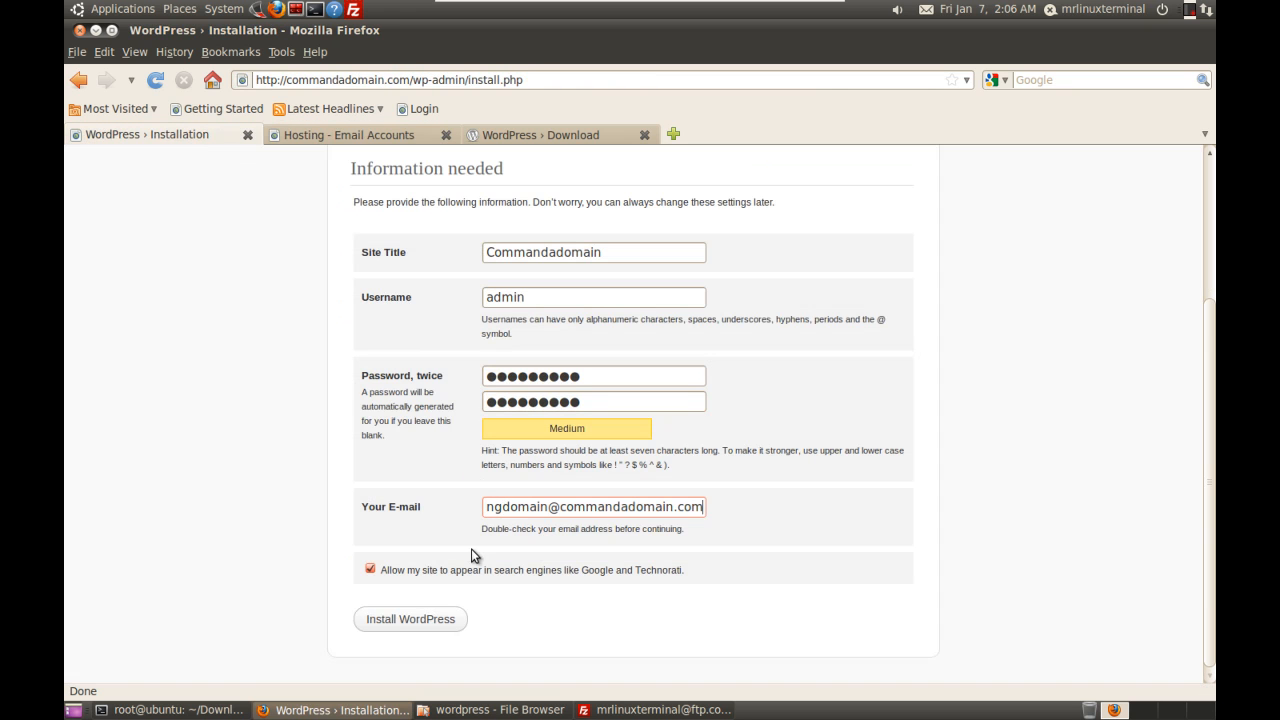
drag(384, 570, 697, 571)
click(697, 584)
click(421, 621)
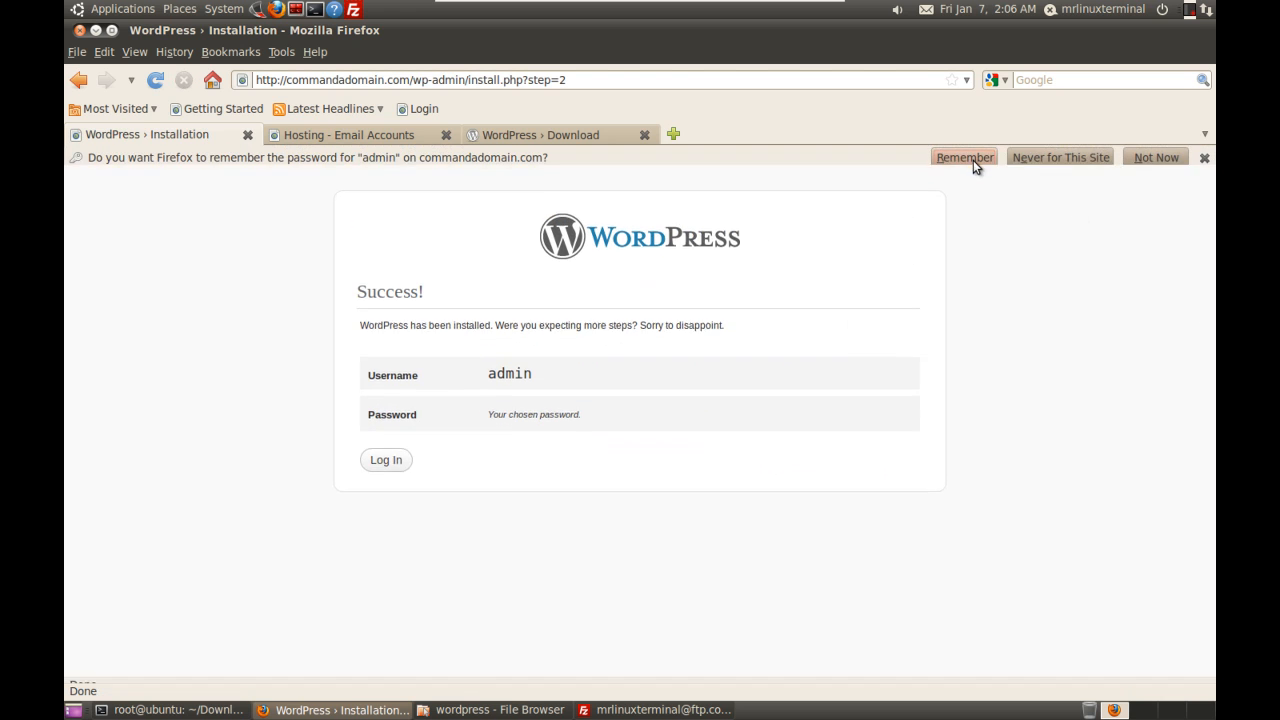
click(966, 158)
Step: Sign in on the WordPress login page as admin with the saved password
click(383, 443)
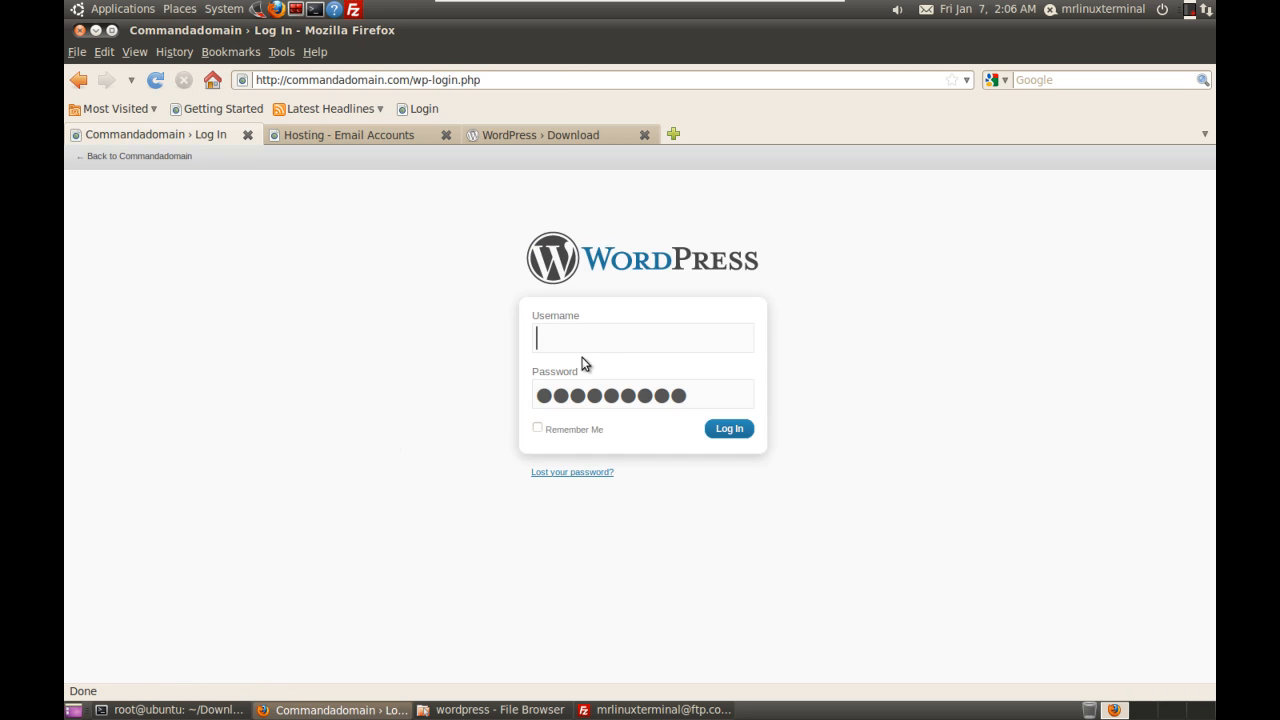
text(admin)
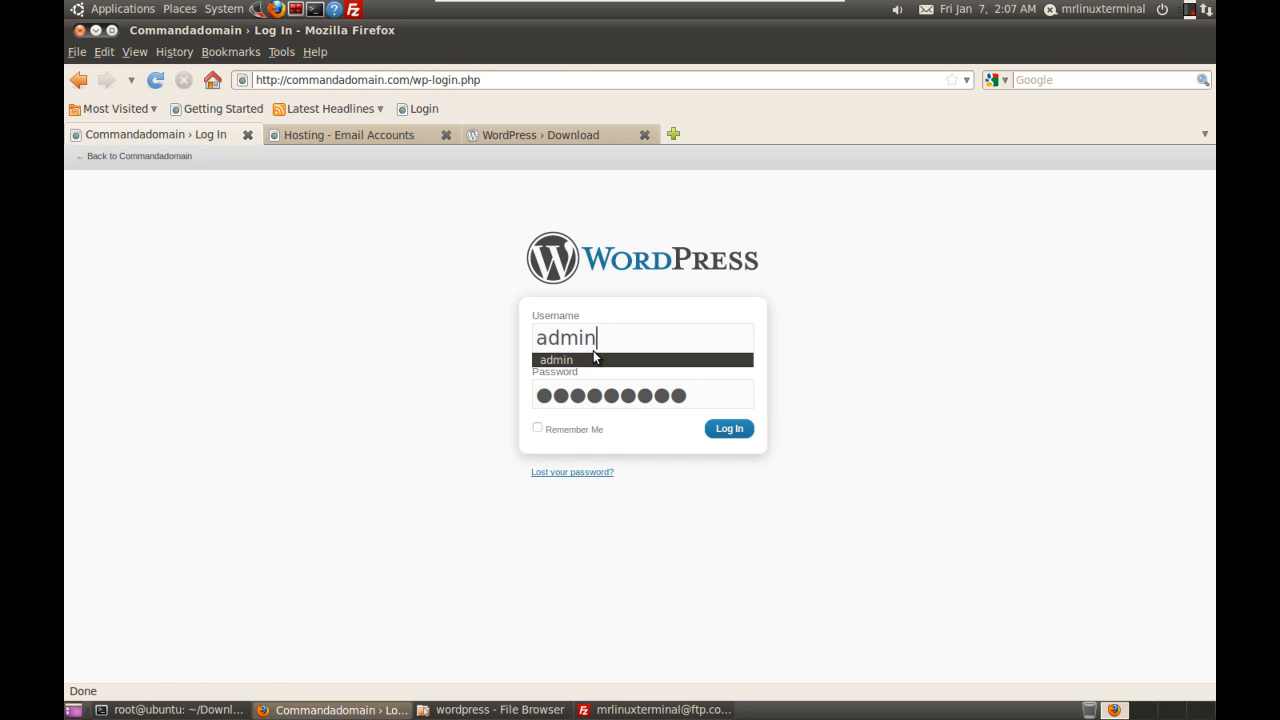
key(Tab)
key(Tab)
key(Tab)
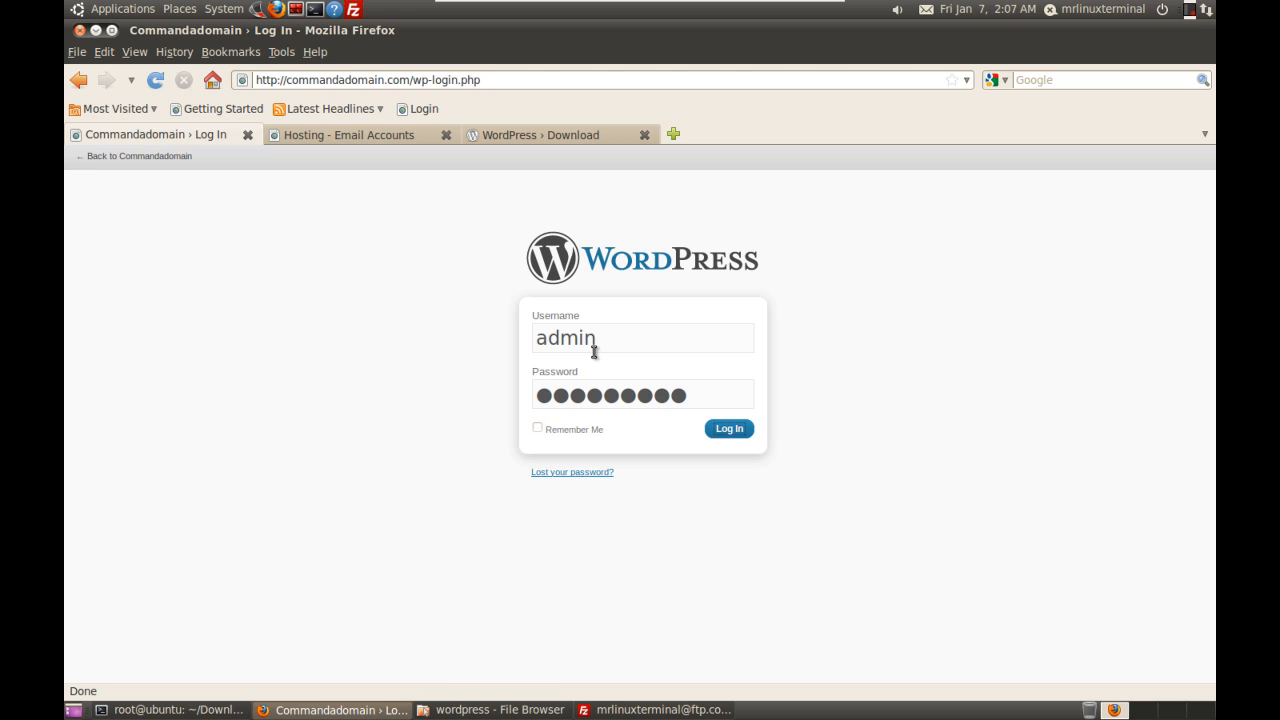
key(Return)
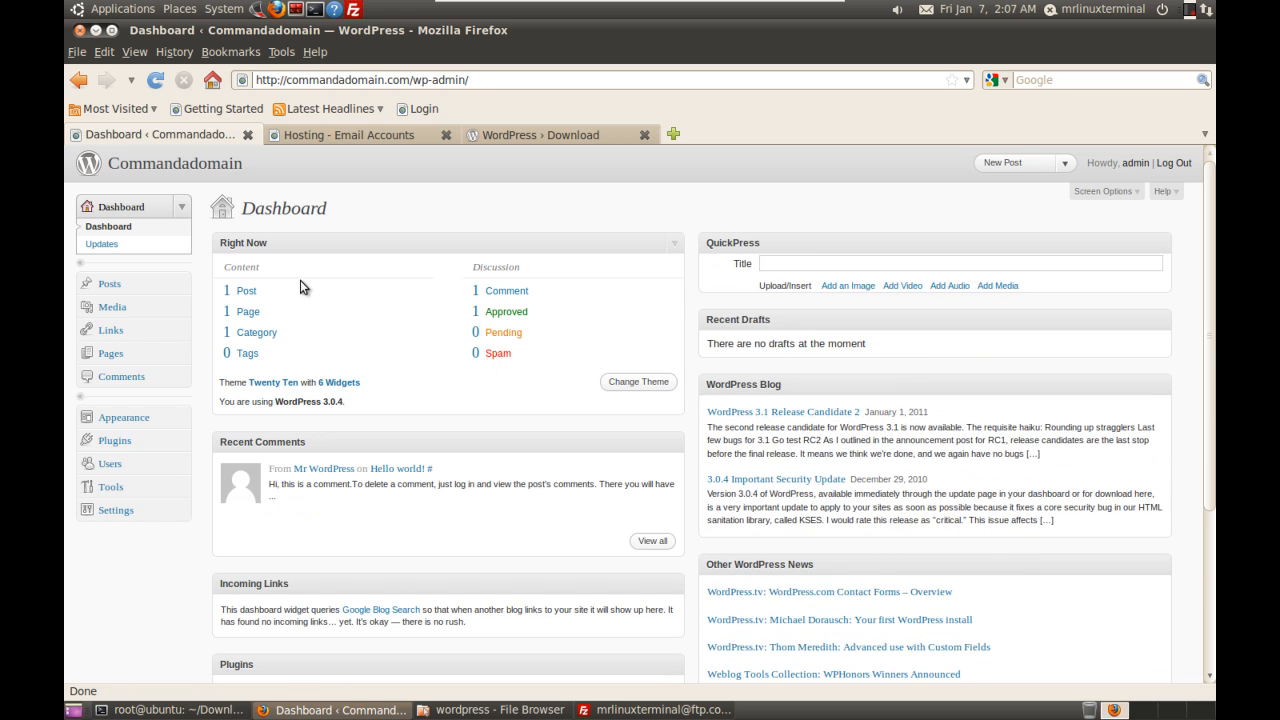
Step: Open the live Commandadomain front page in a new tab, scroll it, then return to the Dashboard
right_click(181, 168)
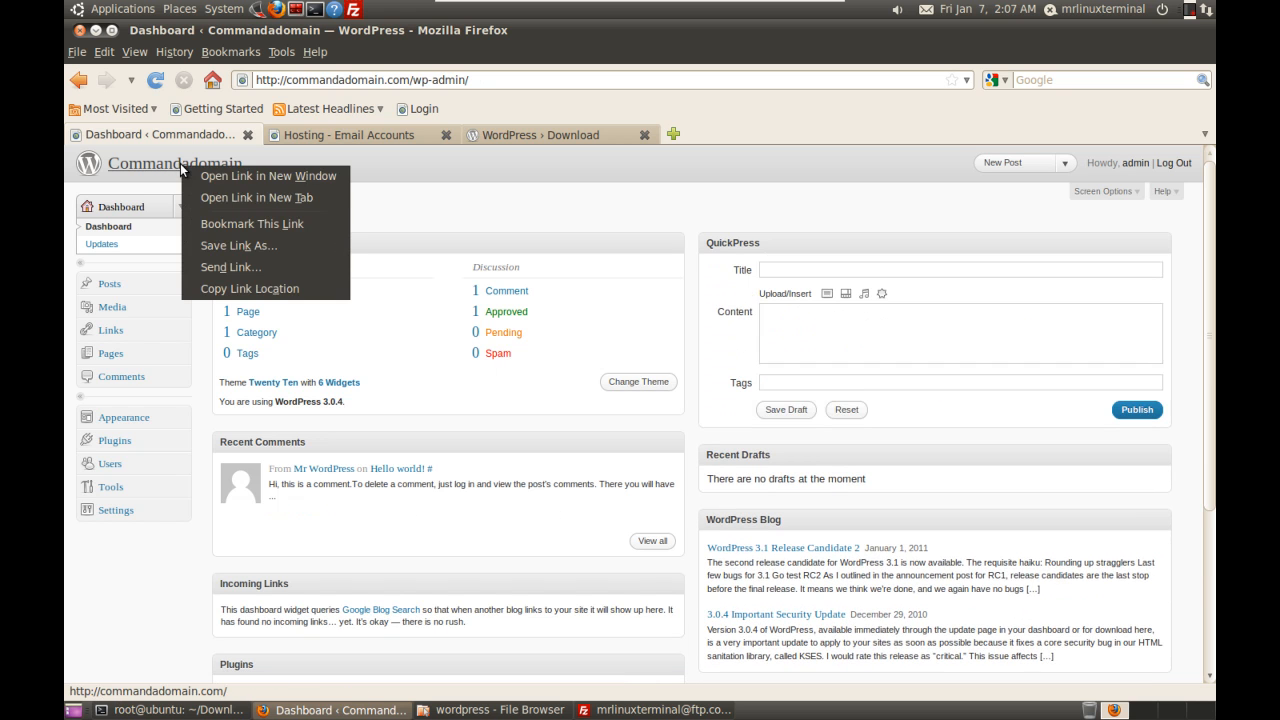
click(240, 197)
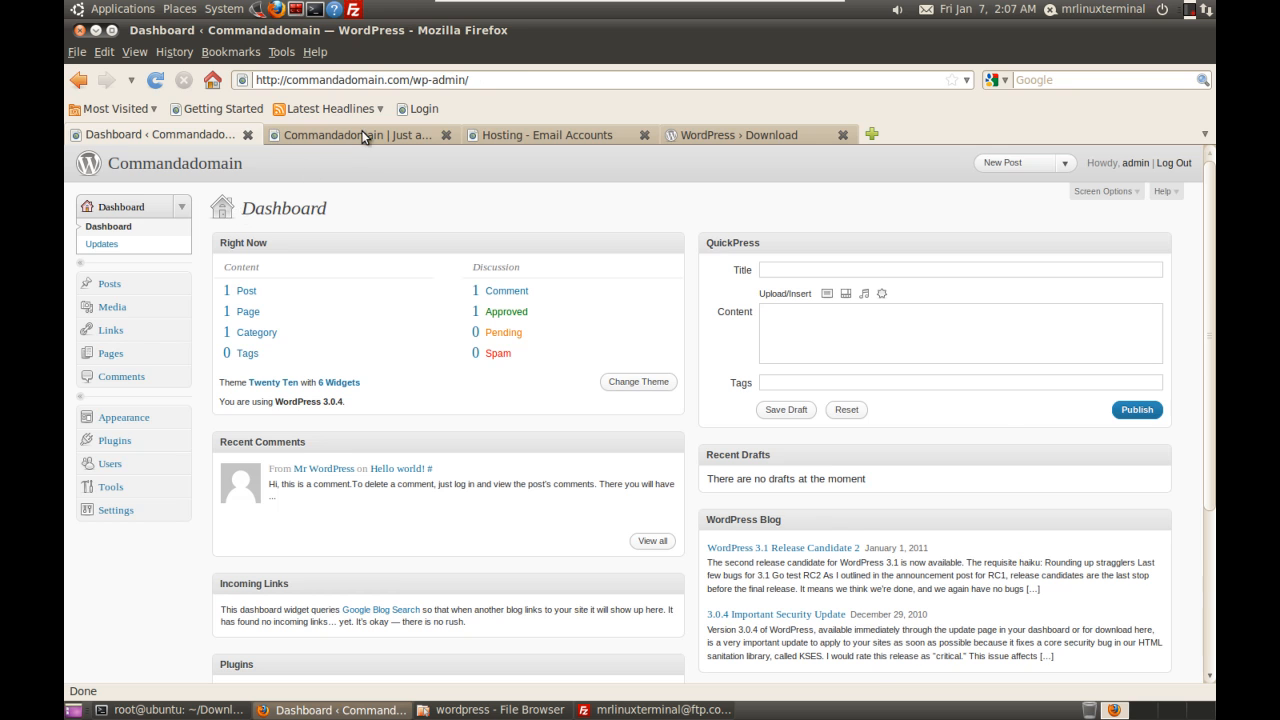
click(364, 137)
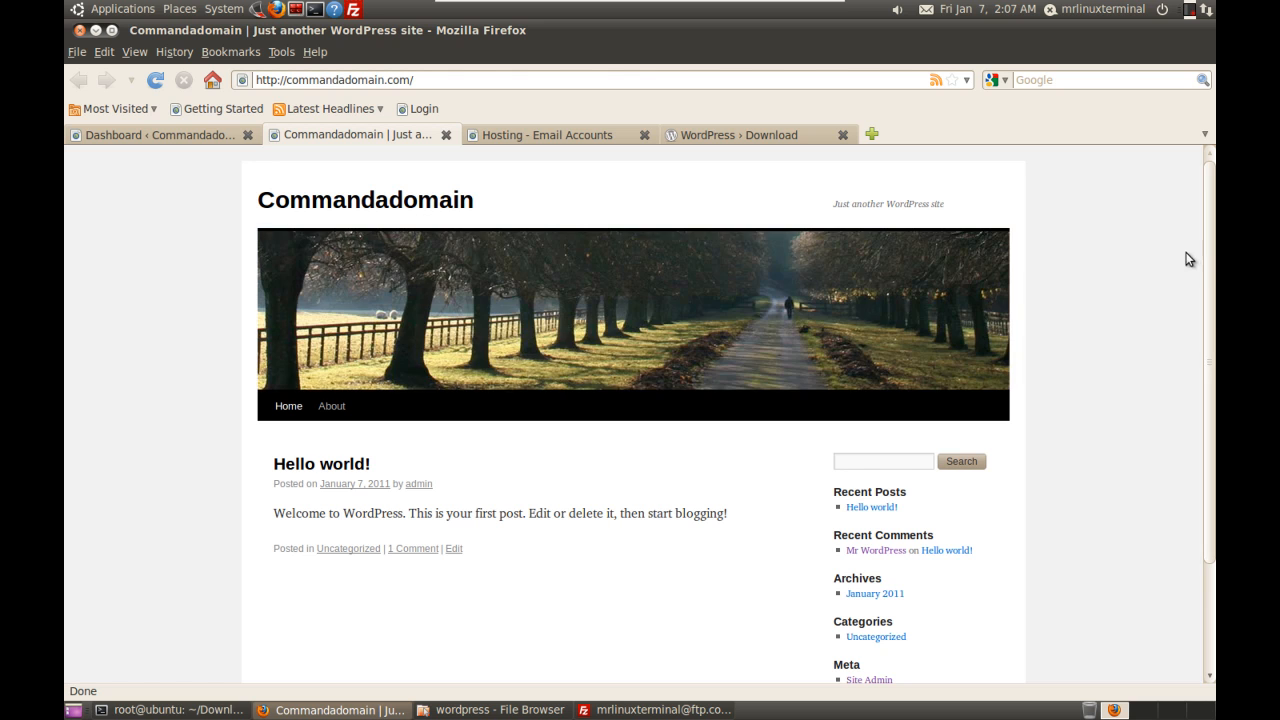
drag(1208, 252, 1183, 118)
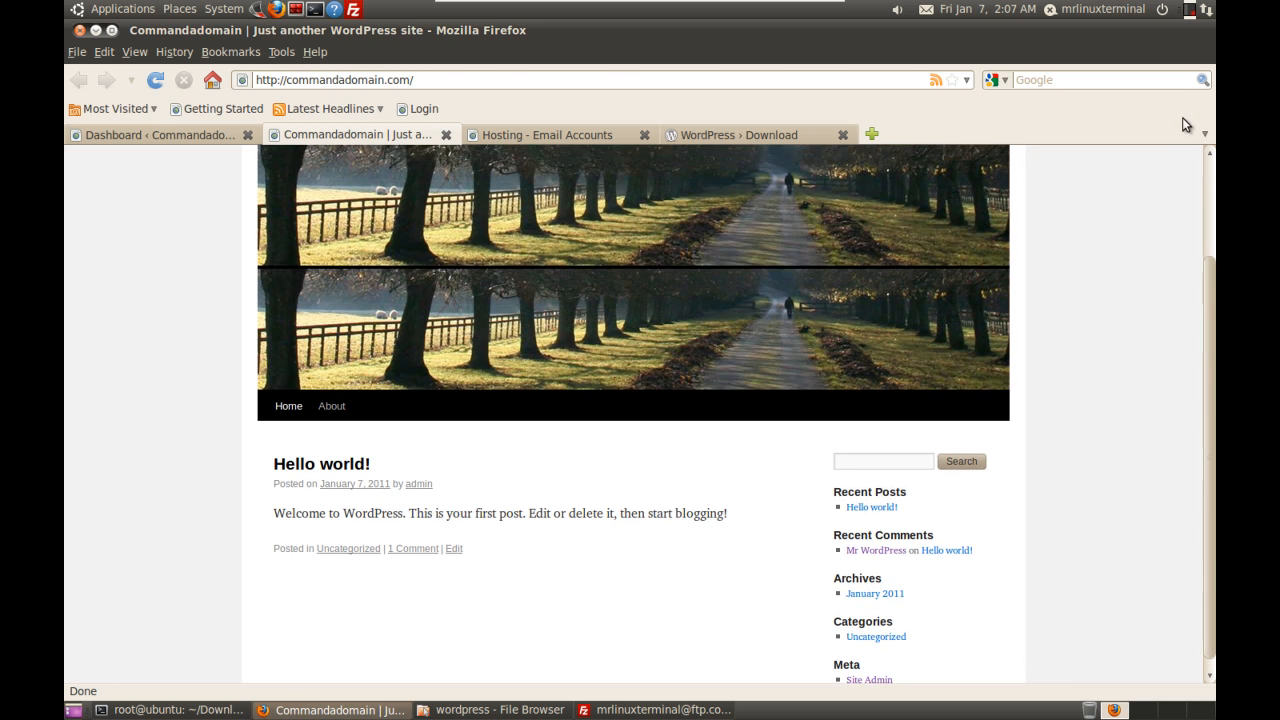
click(201, 138)
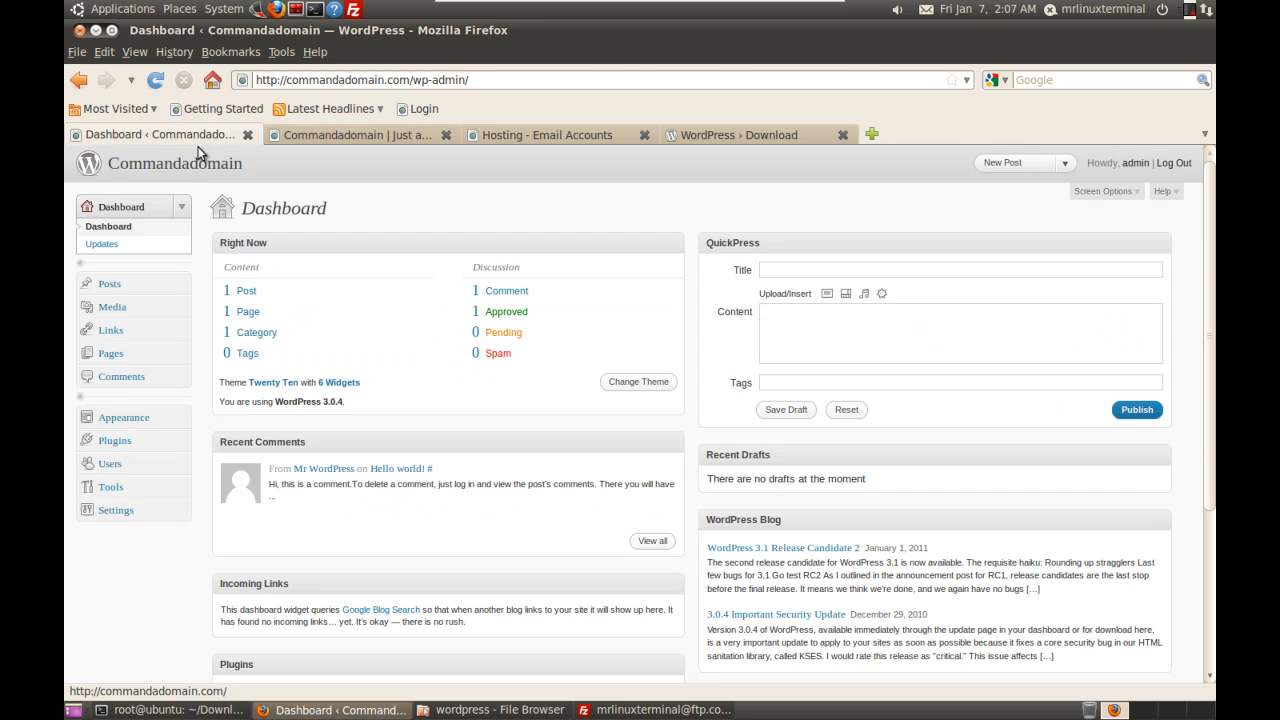
Step: Go to Appearance > Install Themes, list the Newest themes, and preview WSC6
click(121, 420)
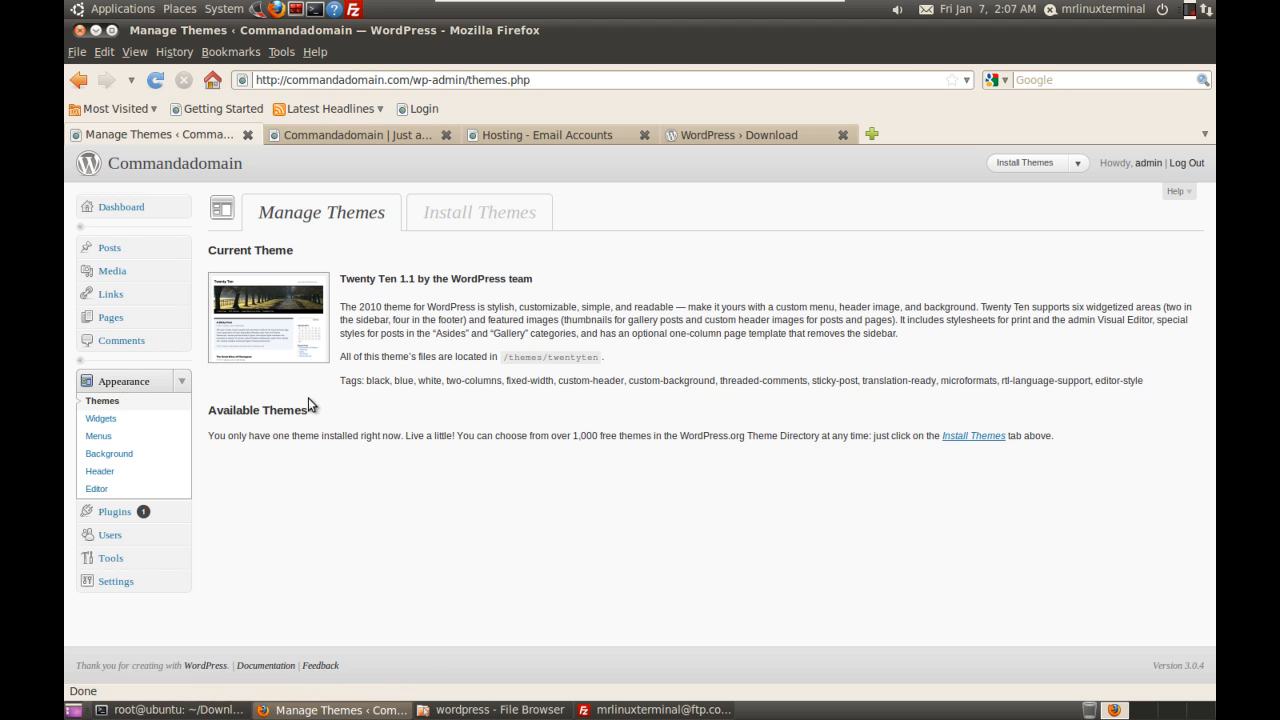
click(483, 219)
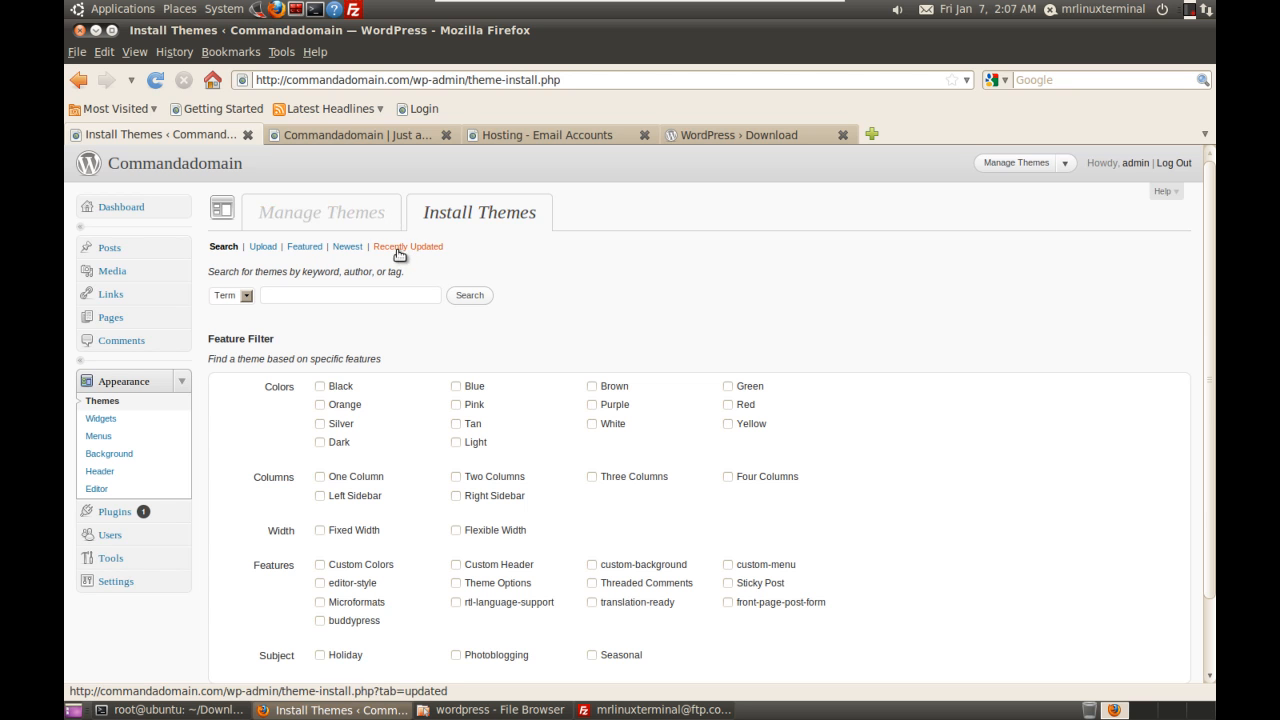
click(350, 251)
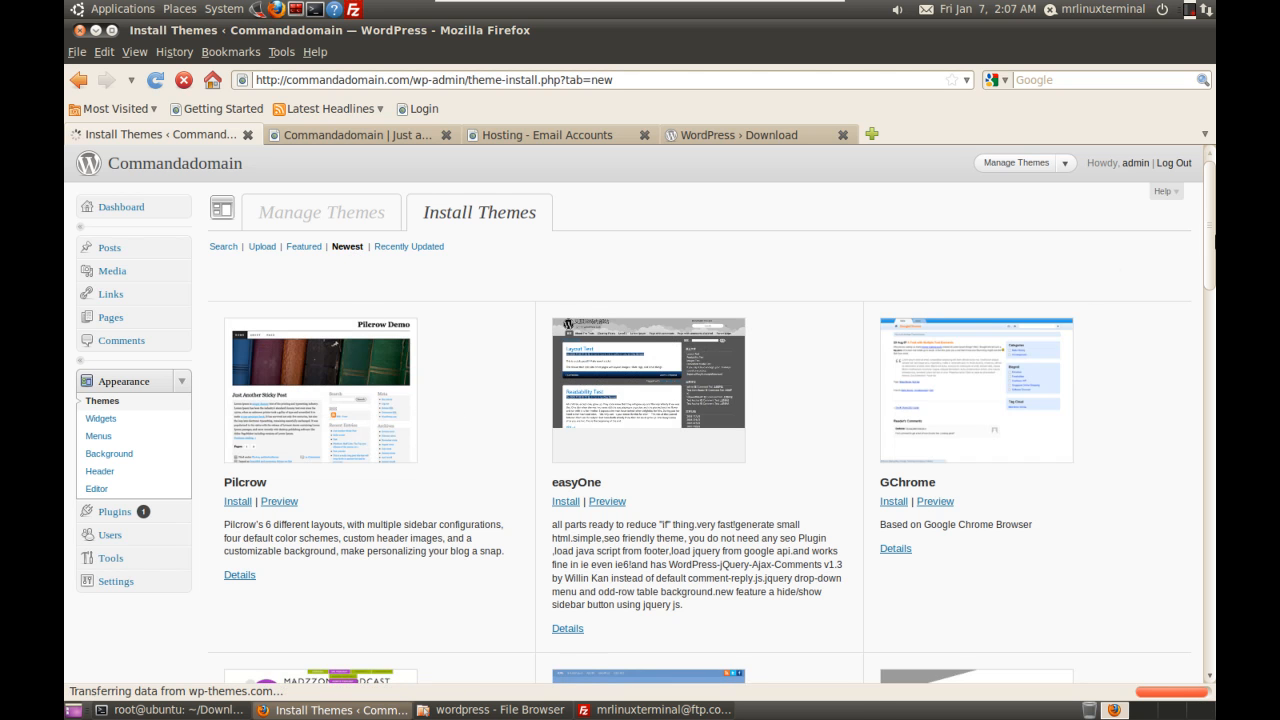
scroll(1215, 360, down, 8)
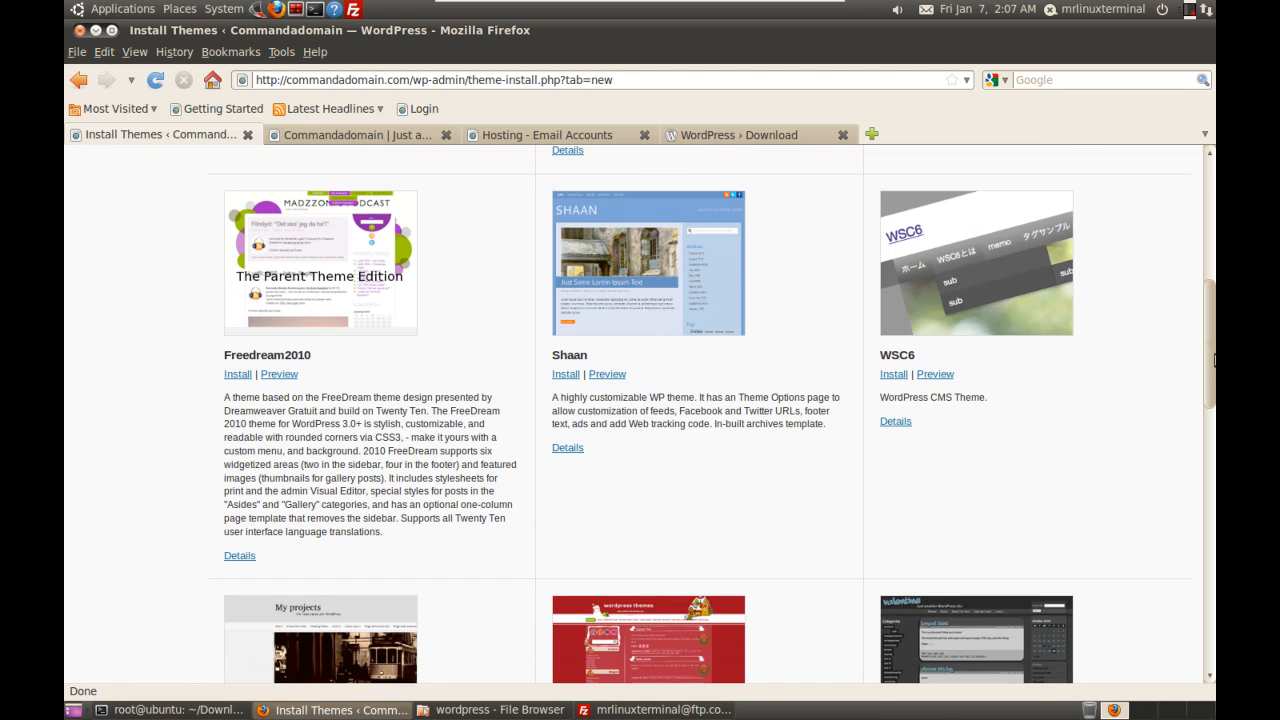
scroll(1199, 447, down, 9)
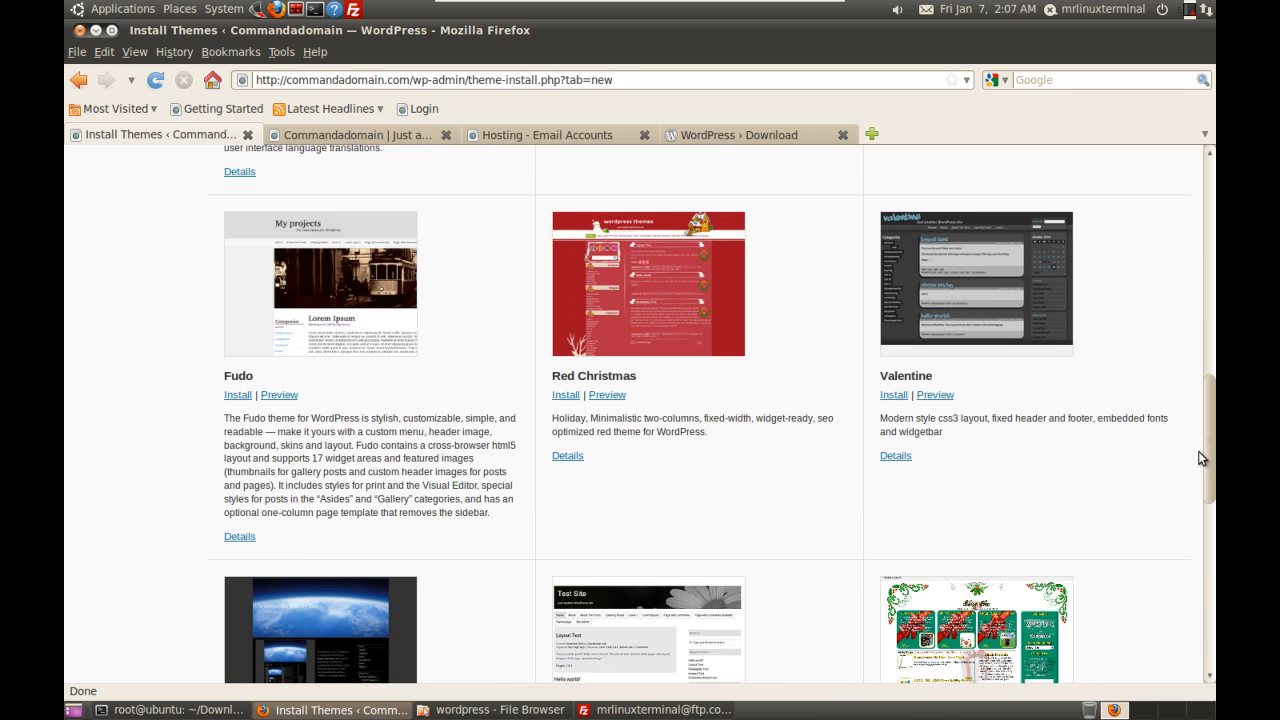
scroll(1190, 450, up, 8)
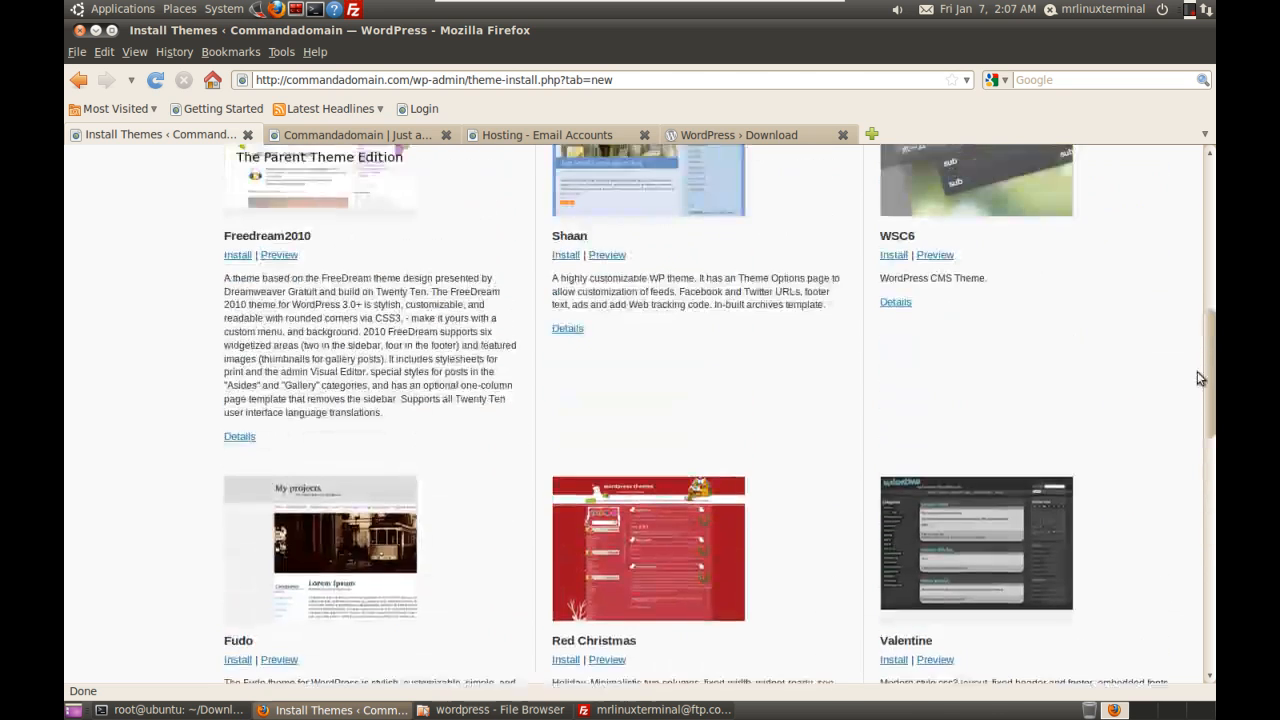
scroll(1199, 362, up, 1)
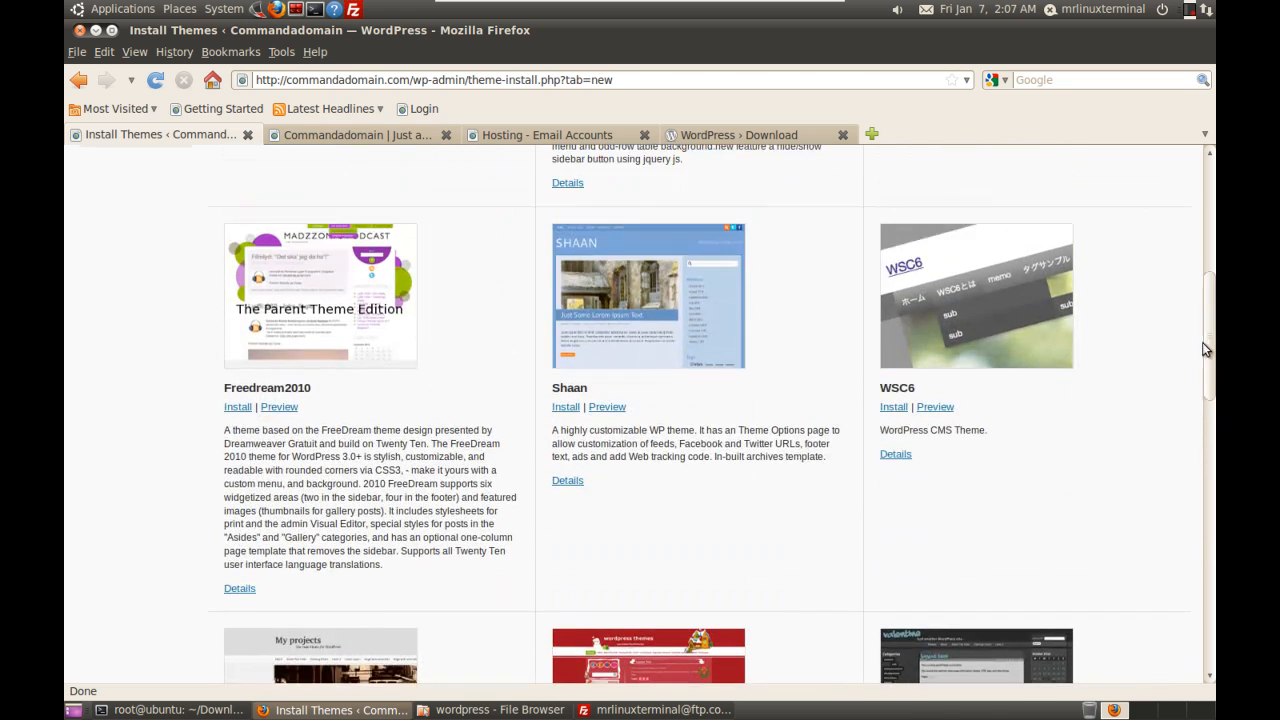
click(935, 407)
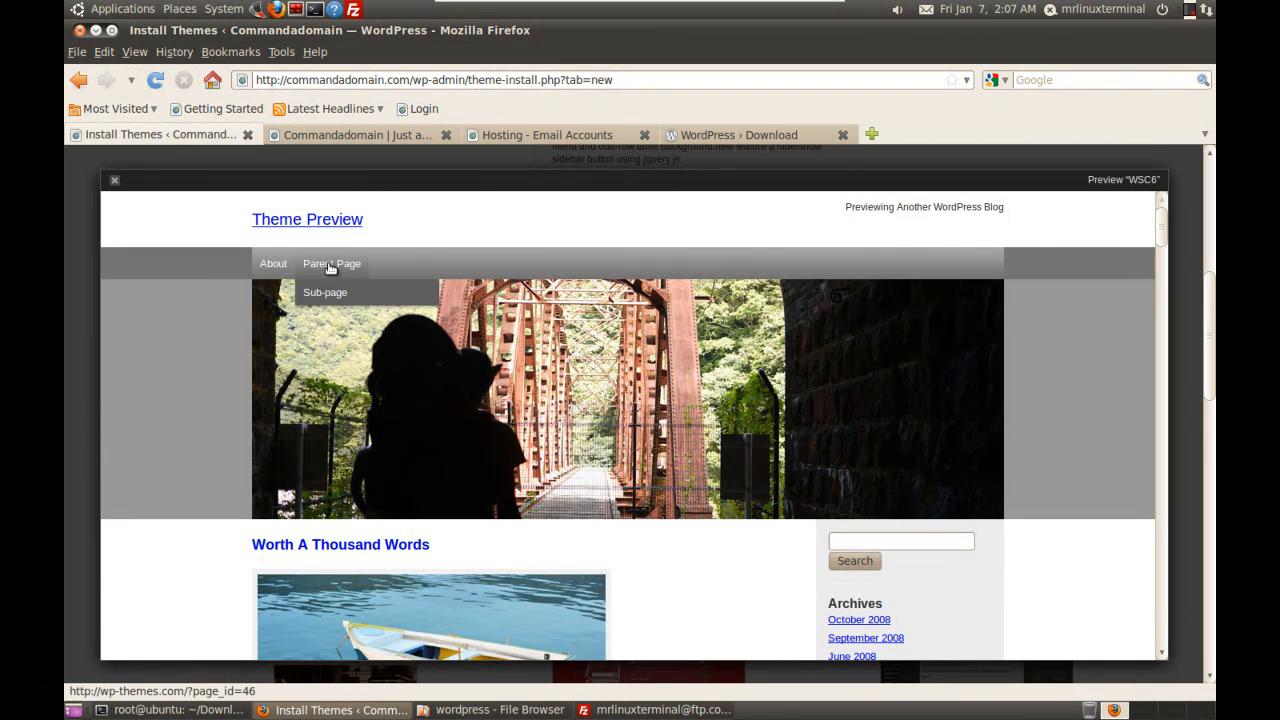
Step: Check the WSC6 preview's About page, close the preview, and install WSC6 1.0.5
click(273, 264)
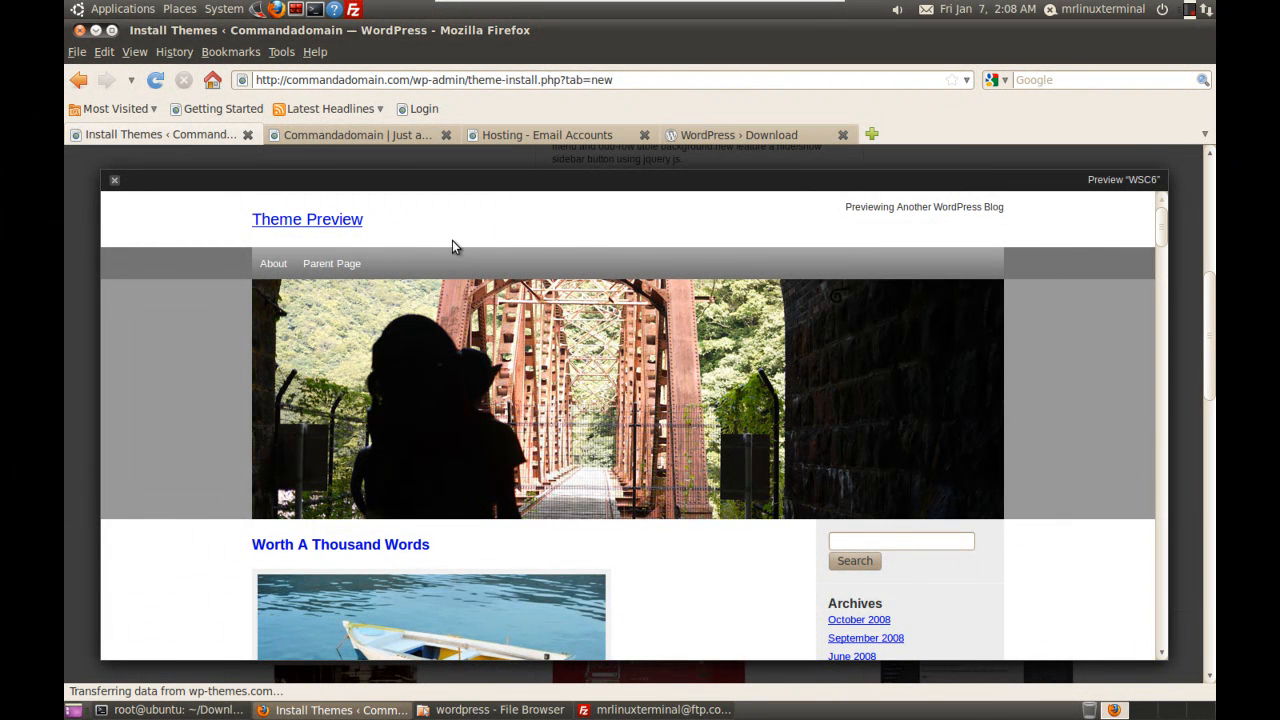
click(114, 181)
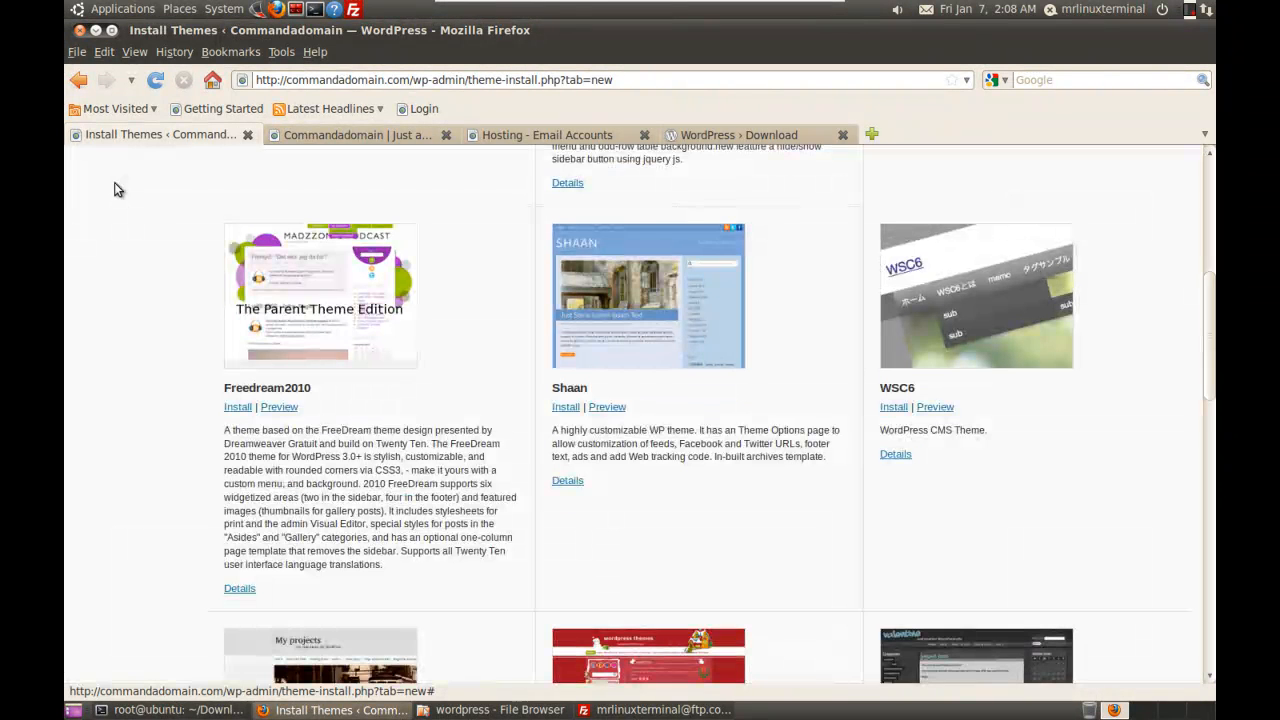
click(894, 408)
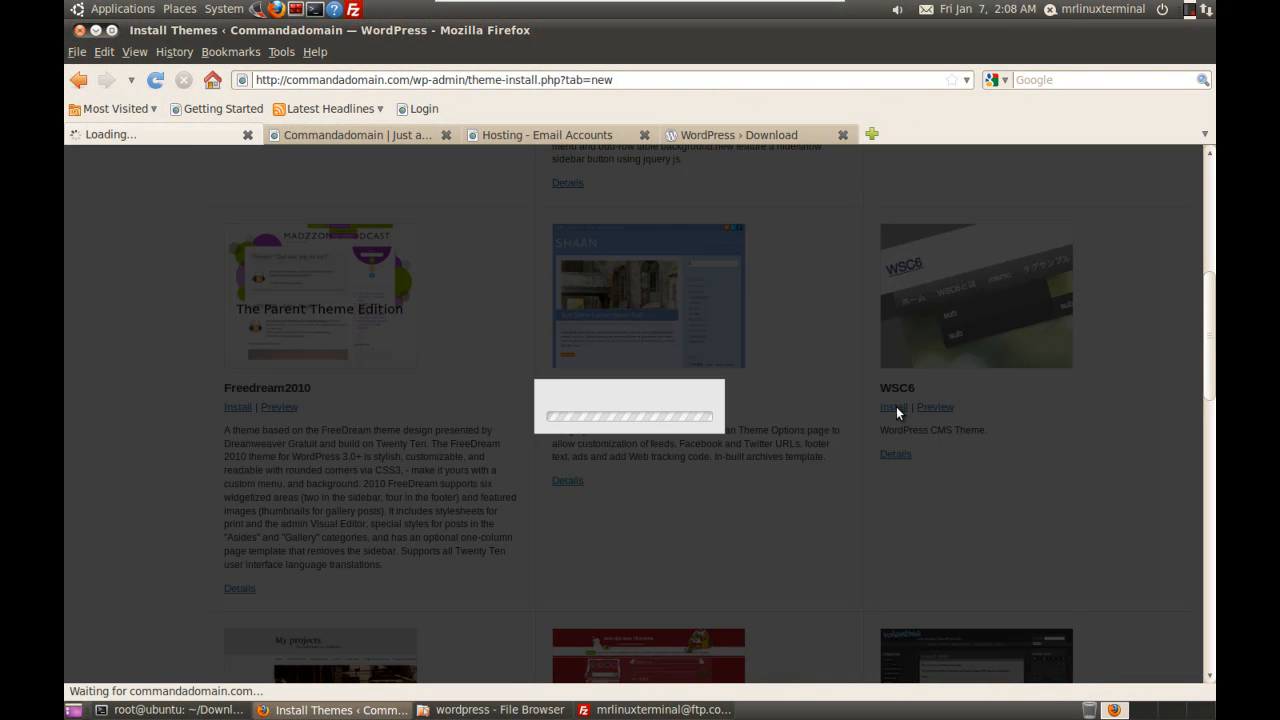
click(788, 449)
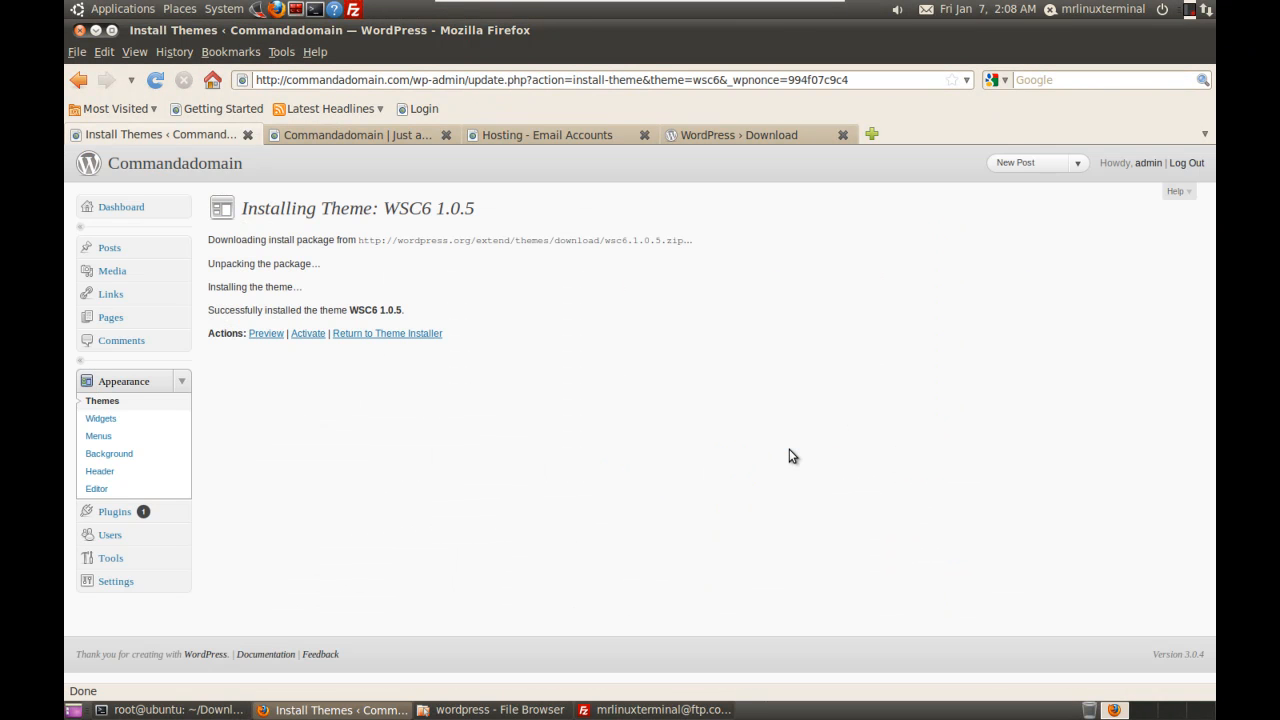
Step: Activate WSC6 and reload the Commandadomain front page to see its bridge-header design
click(308, 336)
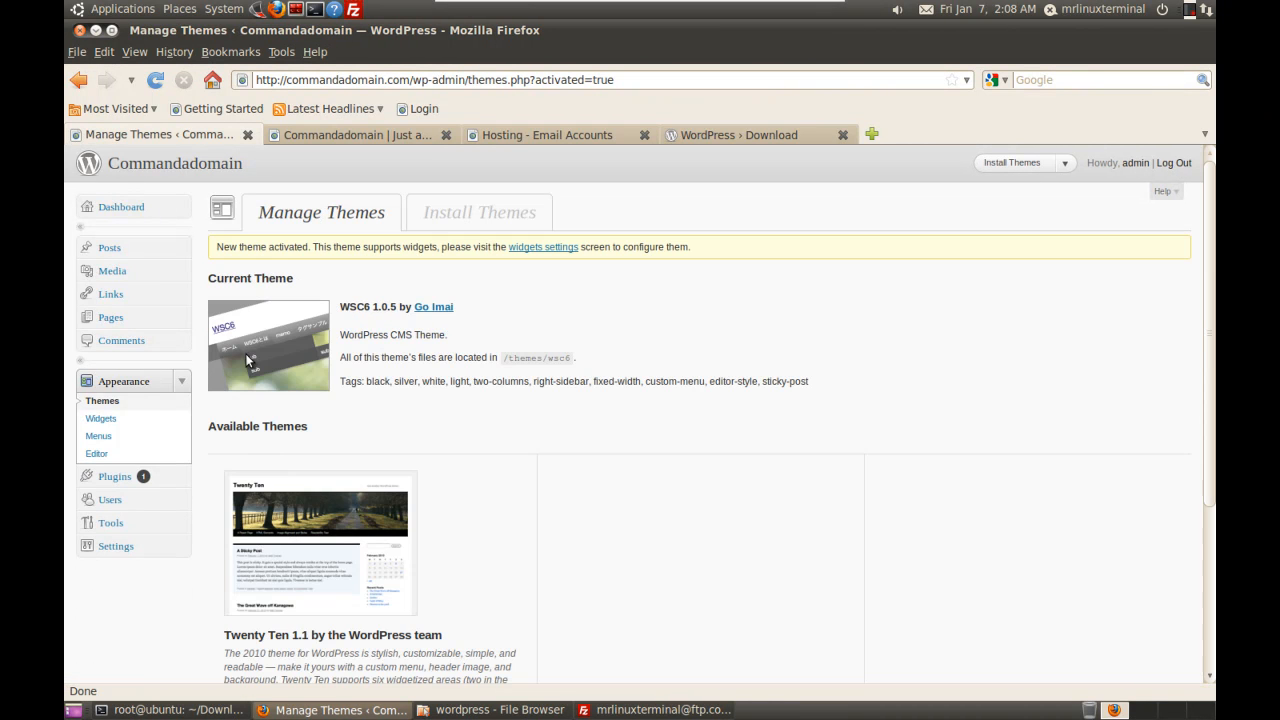
click(309, 136)
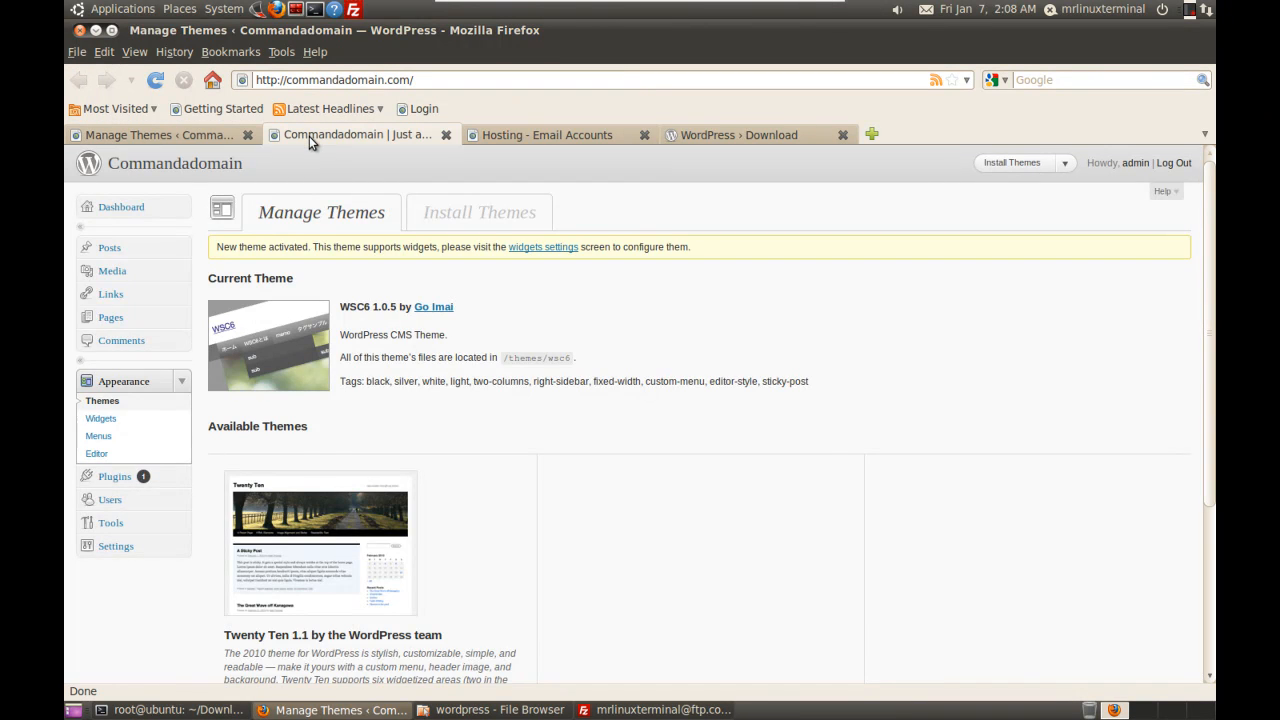
click(155, 81)
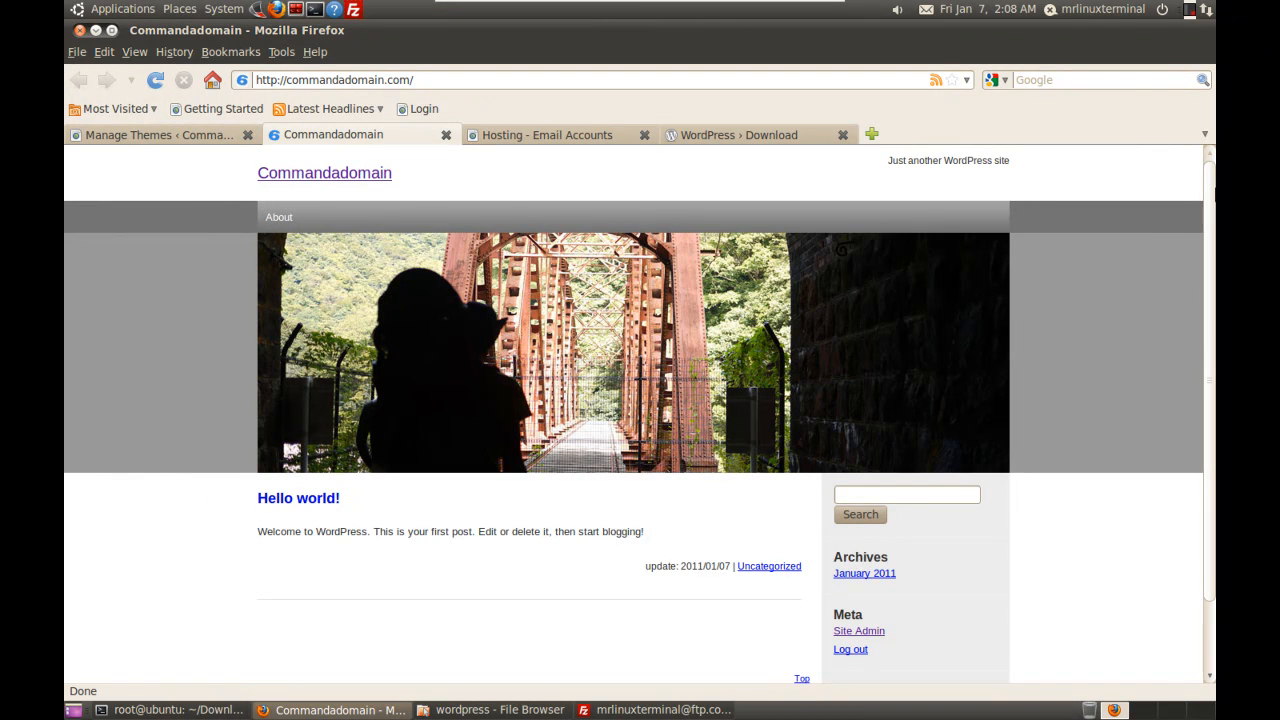
drag(1208, 224, 1211, 168)
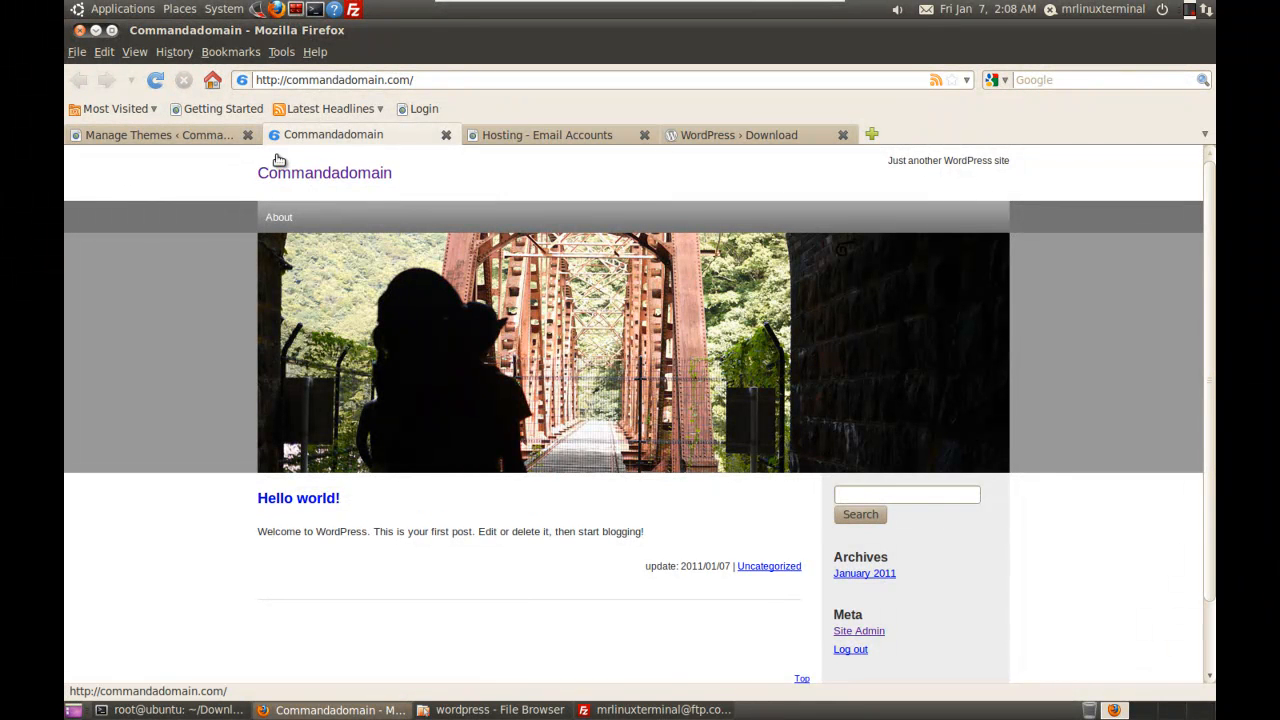